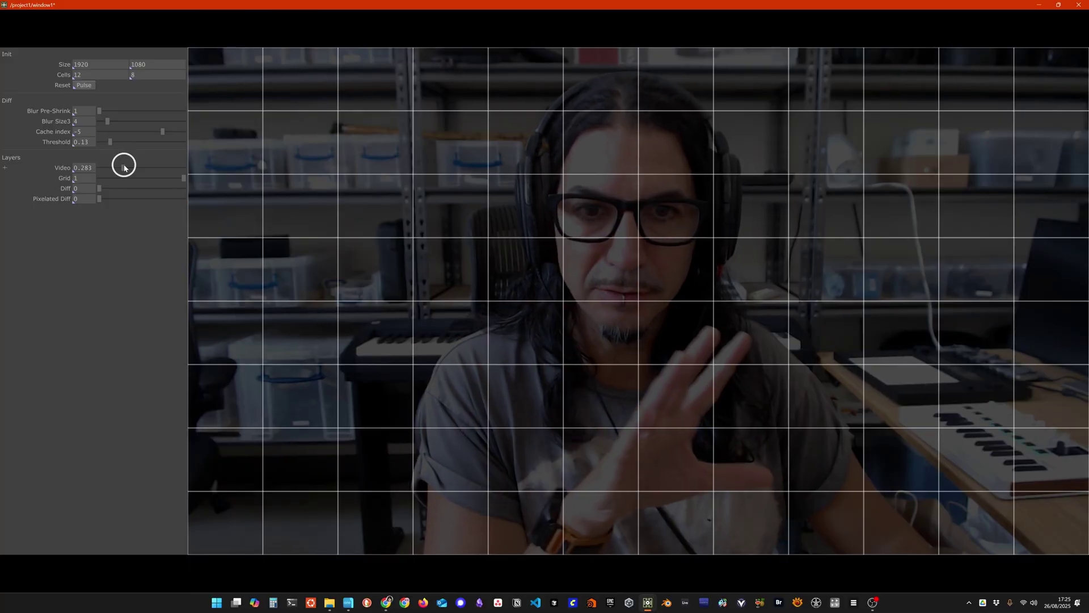
Step: Show only the Diff layer by setting Video and Grid to 0 and Diff to 1, and try a cache index of -1
drag(104, 187, 80, 173)
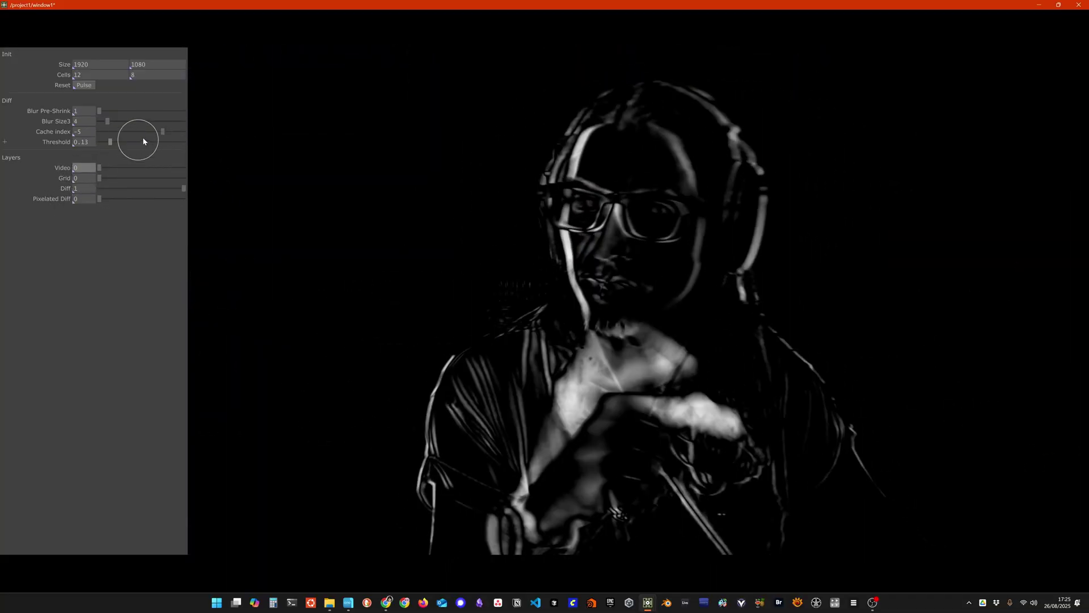
drag(163, 133, 176, 139)
click(93, 134)
text(-1)
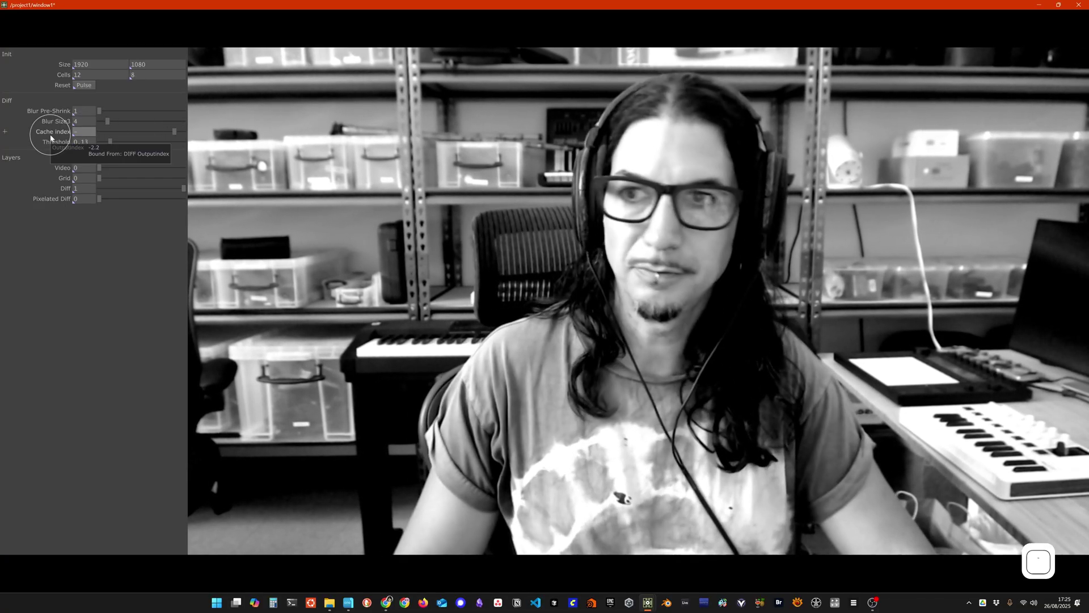
key(Return)
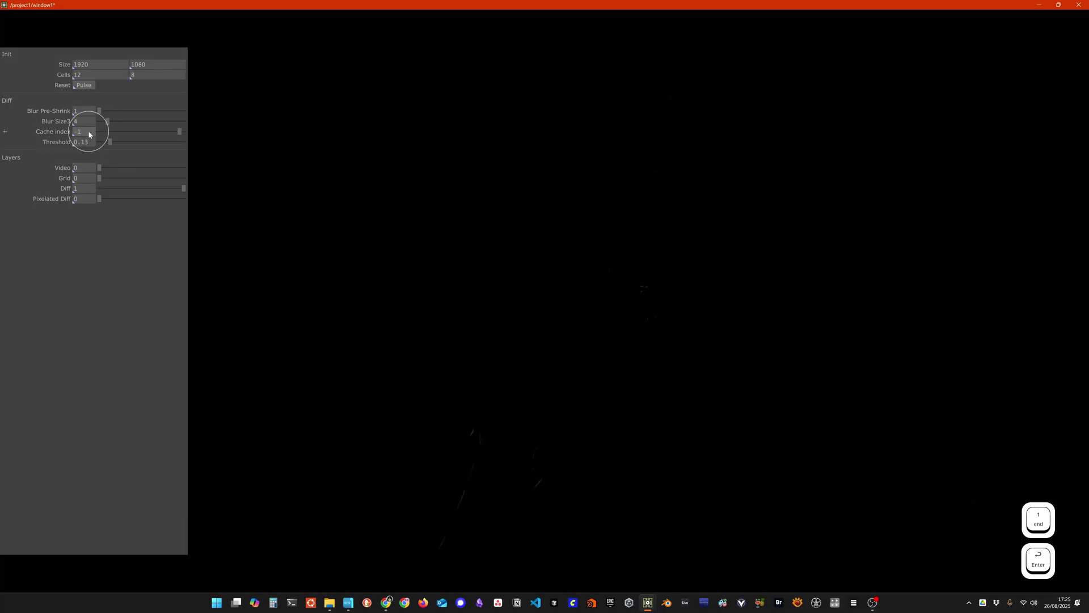
Step: Try a cache index of -4 for the frame difference, and settle on -5
key(BackSpace)
text(4)
key(Return)
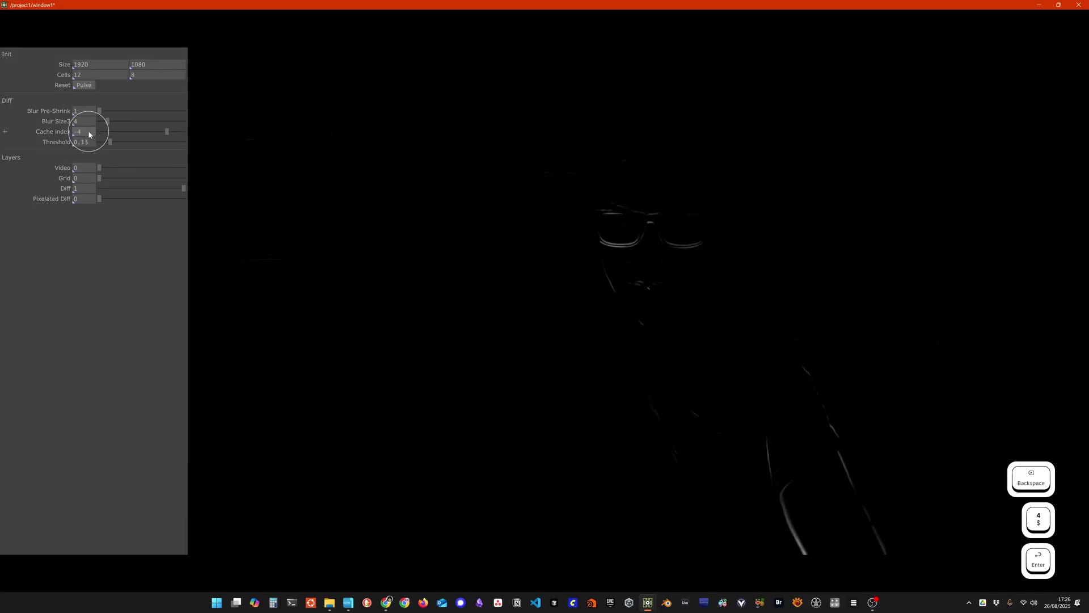
key(BackSpace)
text(5)
key(Return)
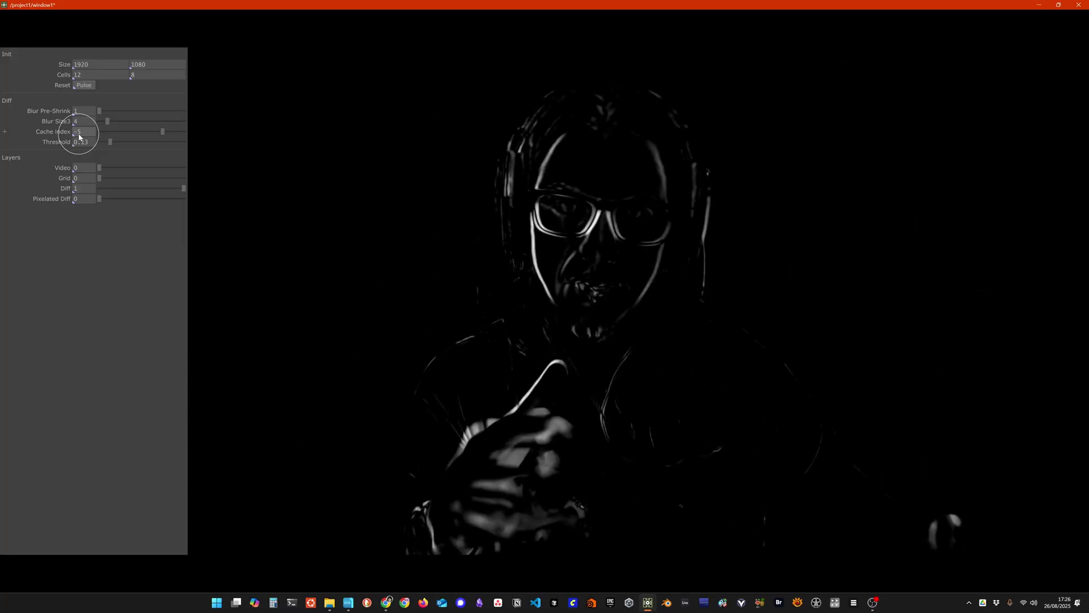
text(5)
key(Return)
Step: Set the diff's blur size to 6 and lower its threshold to 0
drag(108, 121, 160, 122)
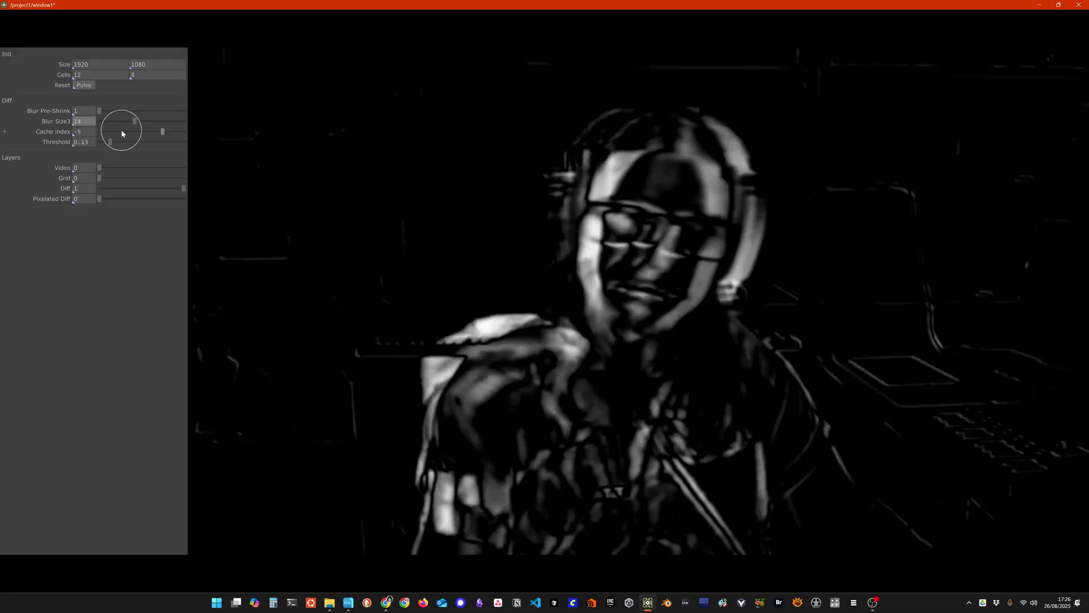
click(134, 121)
click(111, 122)
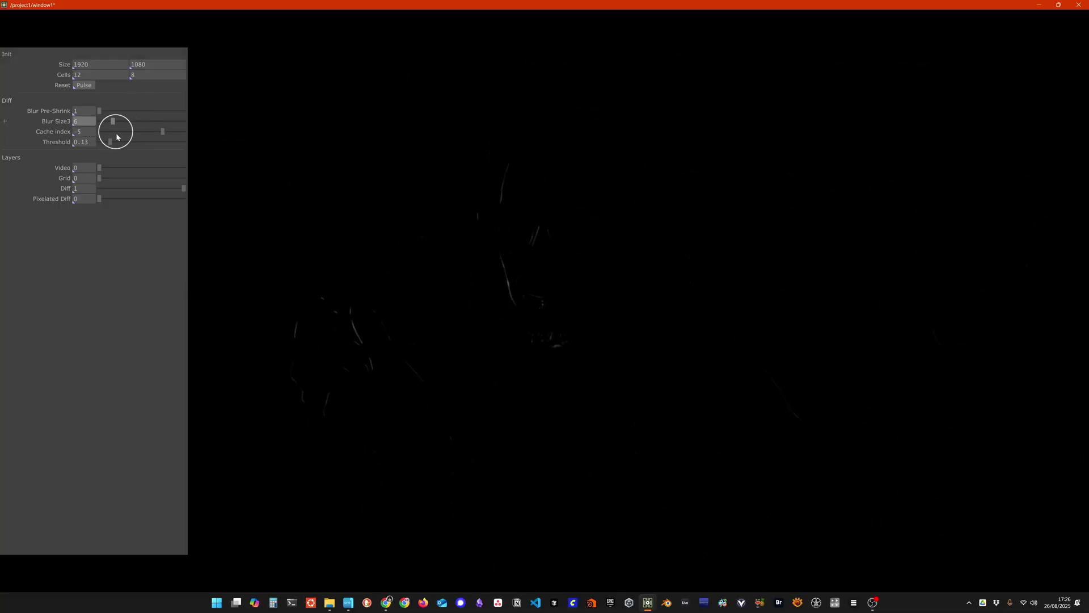
drag(117, 137, 89, 152)
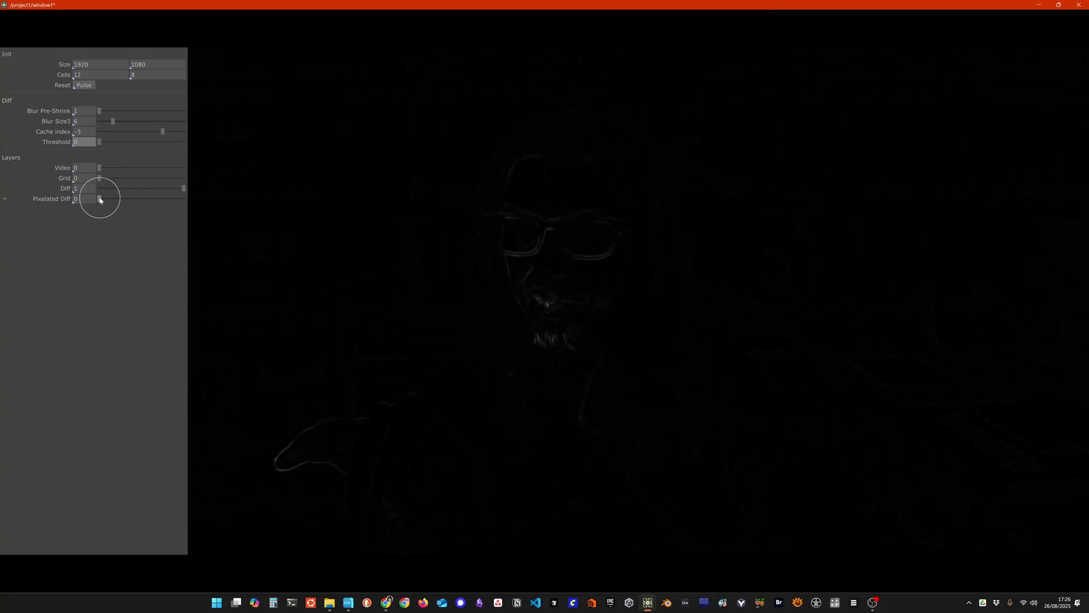
Step: Set the Pixelated Diff layer to 1, Diff to 0 and Video to 0.472, with a threshold of 0.061
drag(99, 198, 85, 175)
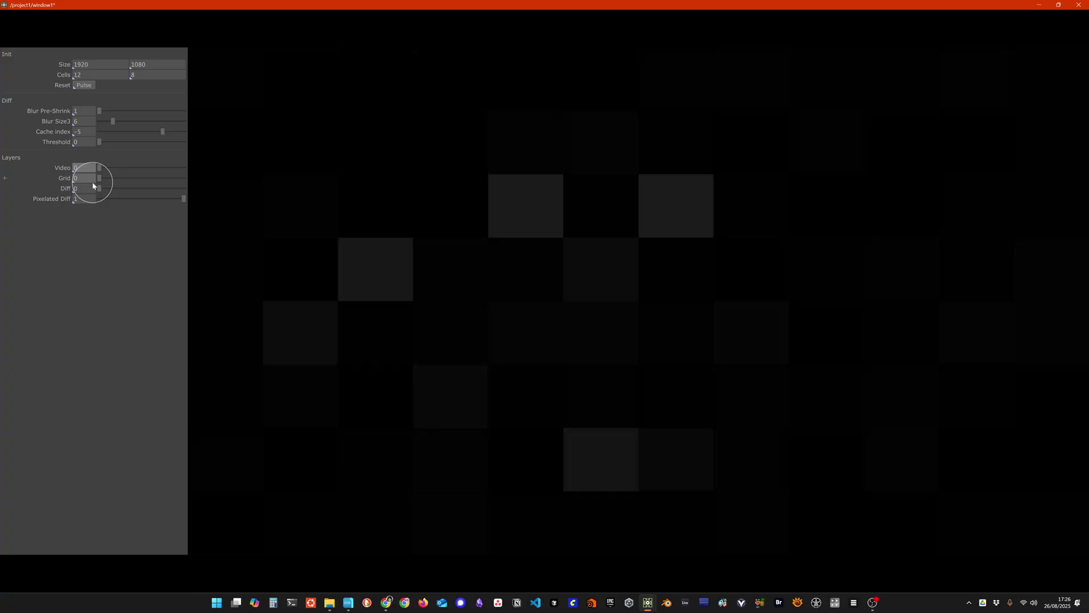
drag(100, 142, 104, 146)
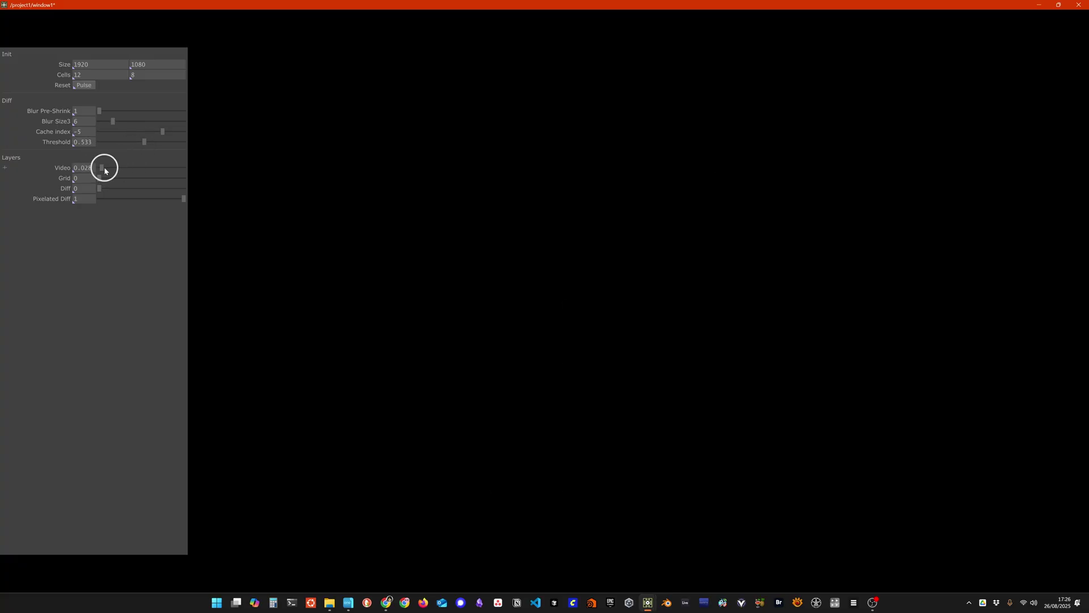
drag(132, 166, 105, 146)
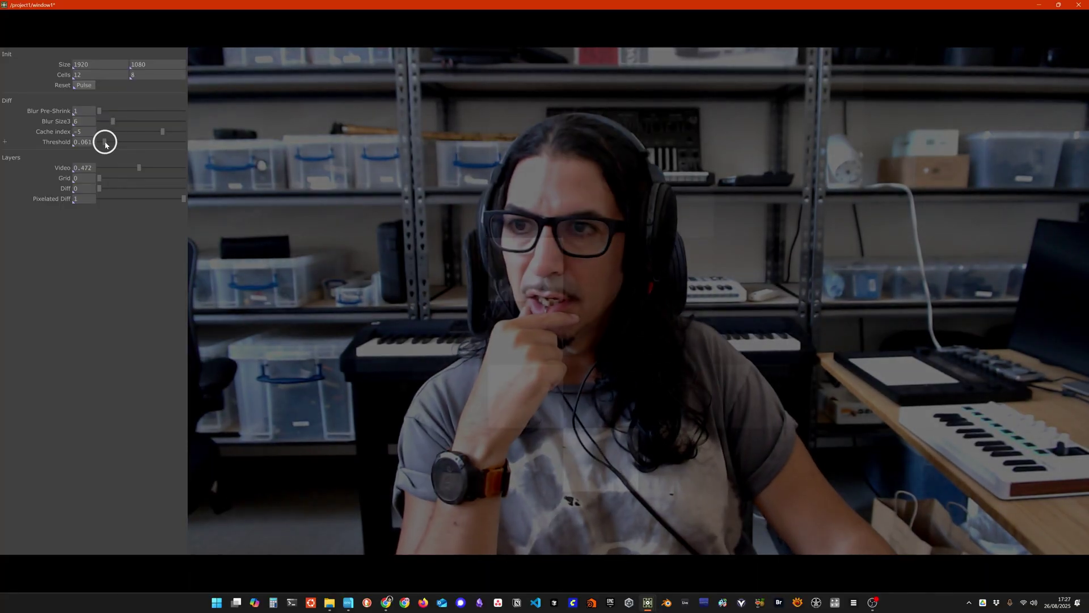
Step: Divide the grid into 50 by 5 cells and overlay it with the Grid layer at 1 and Video at 0.133
click(108, 75)
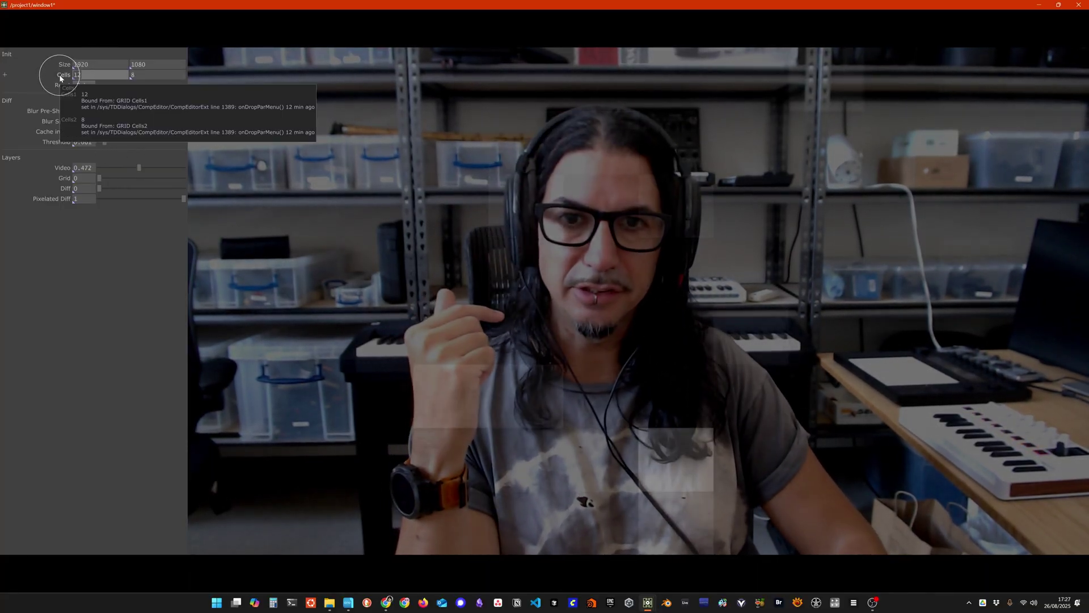
text(50)
key(Return)
click(144, 76)
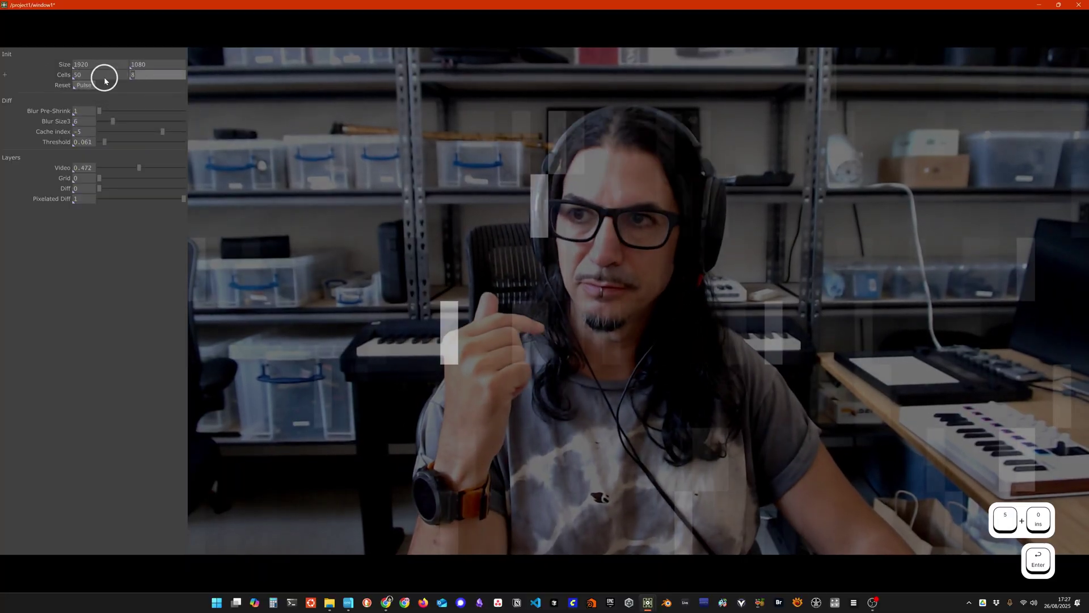
text(5)
key(Return)
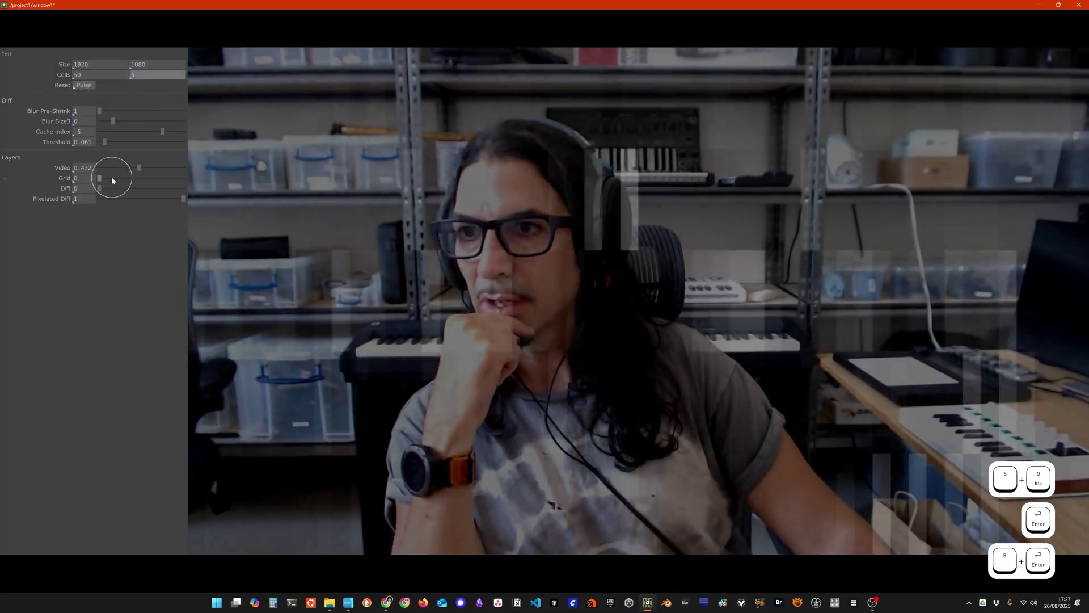
drag(110, 178, 243, 178)
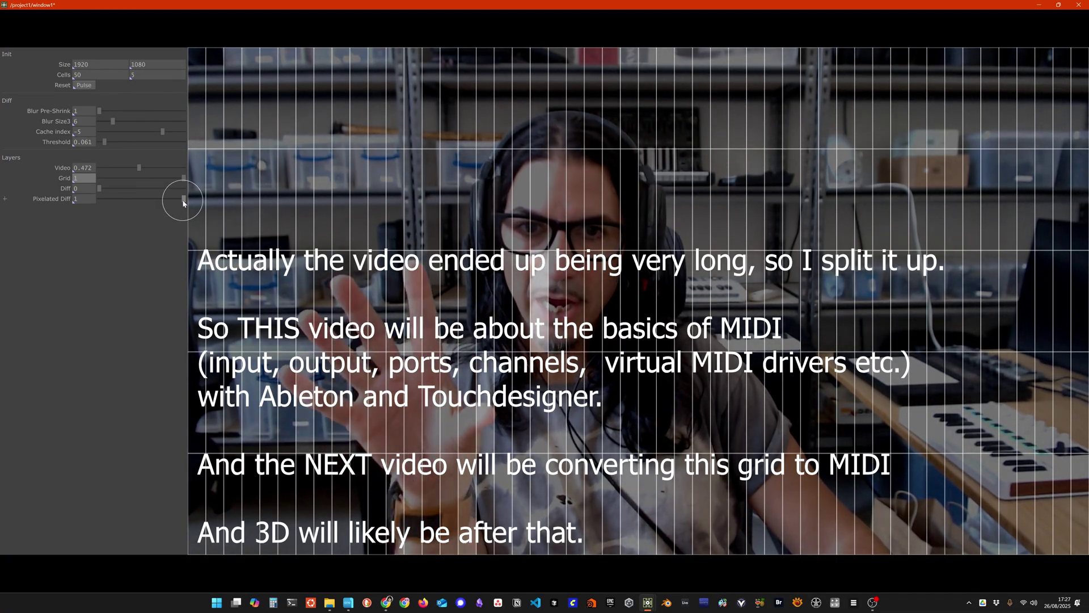
drag(167, 167, 112, 172)
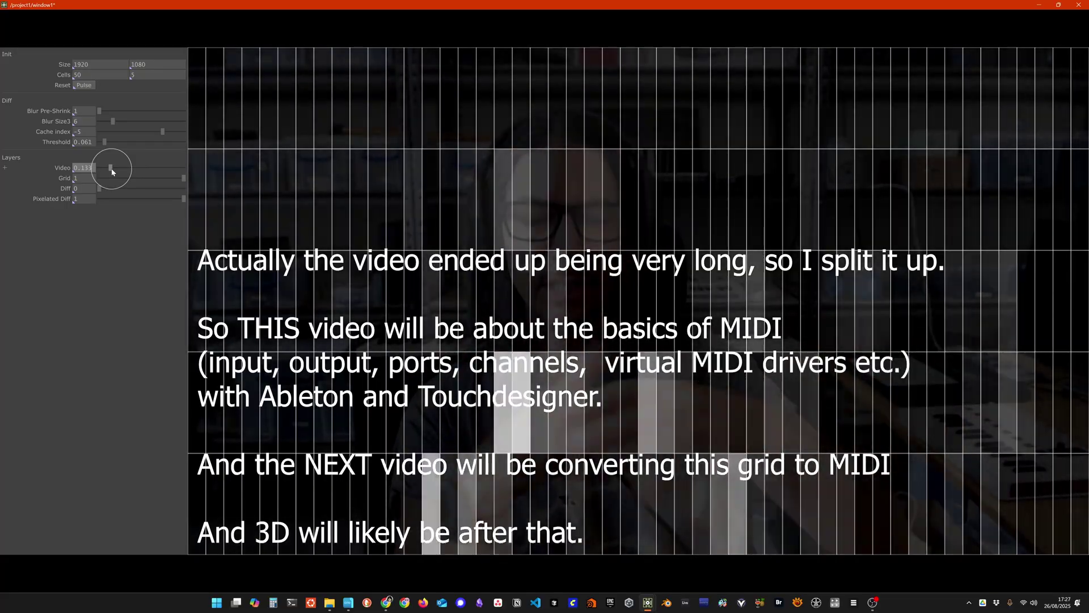
Step: Close the full-screen output window and hide the dashed parameter links in the project network
key(Escape)
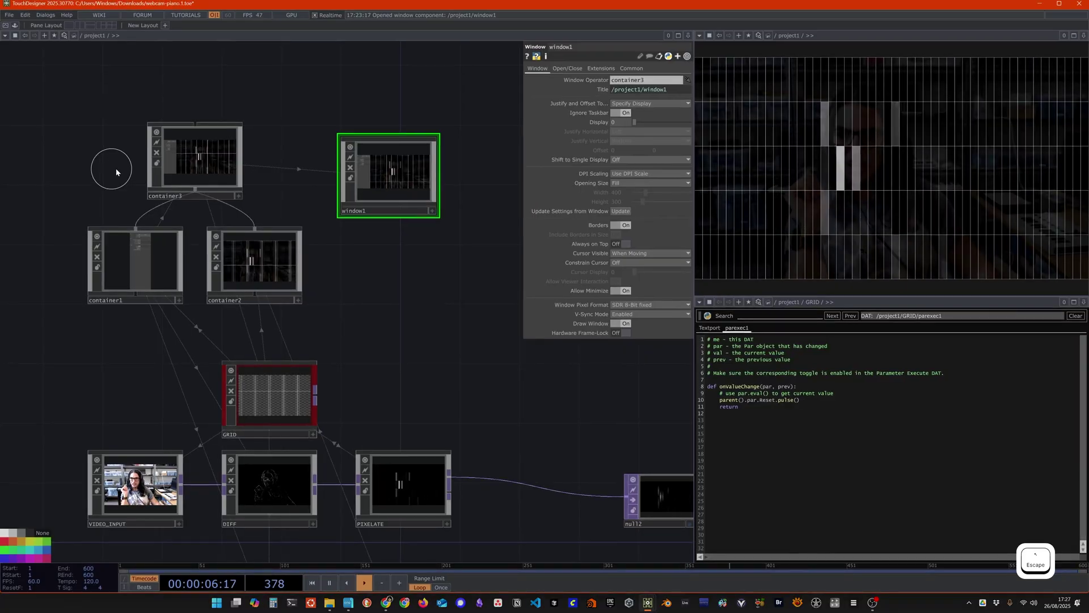
drag(457, 352, 396, 301)
key(x)
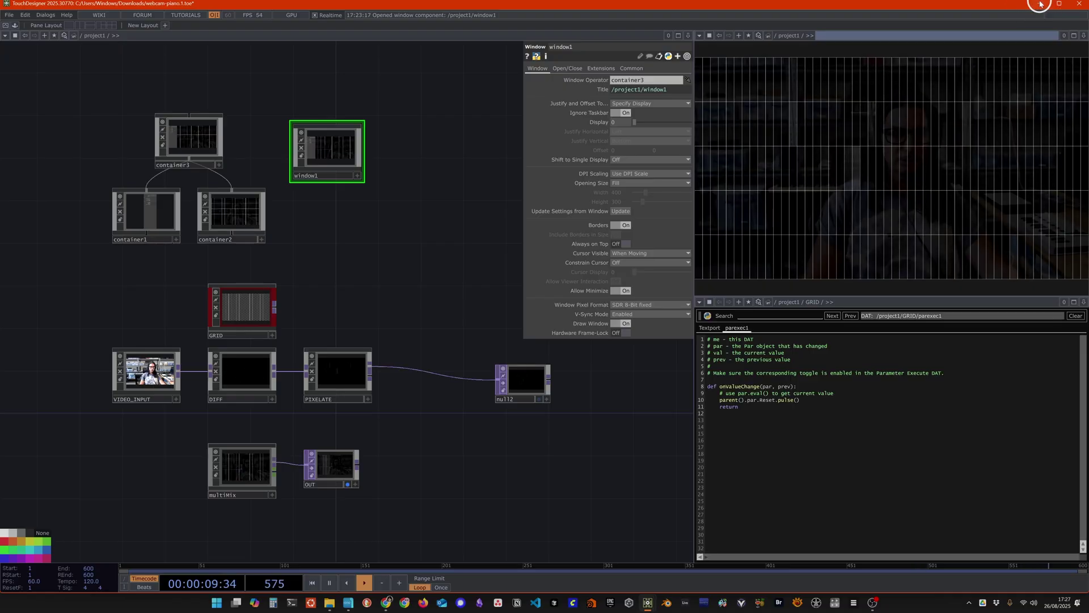
Step: Launch Ableton Live 12 Suite and snap its window to the left half of the screen
key(super)
text(ableton Live 12 Suite)
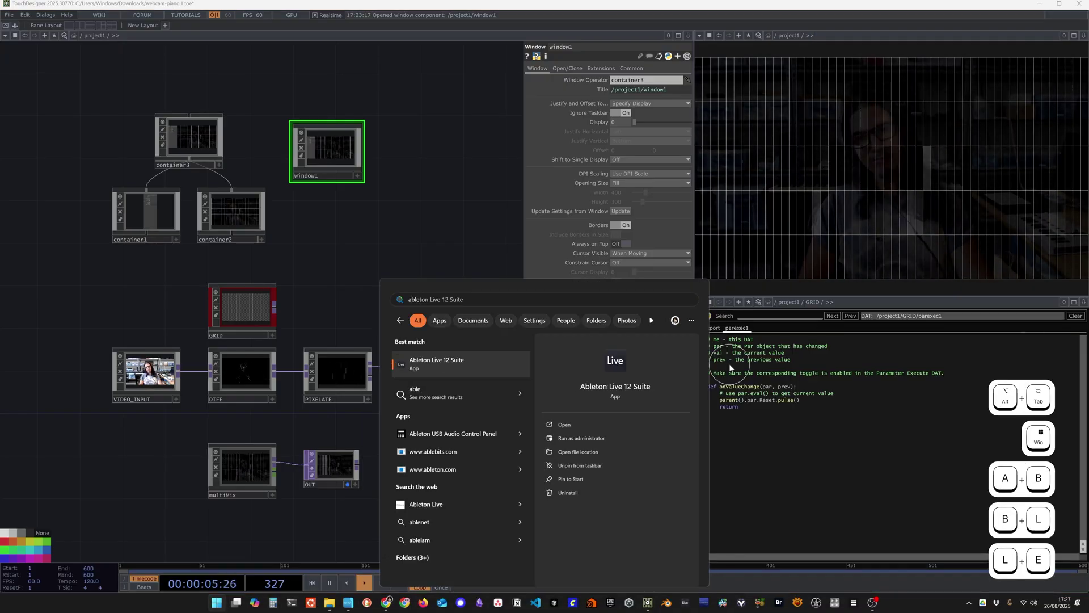
key(Return)
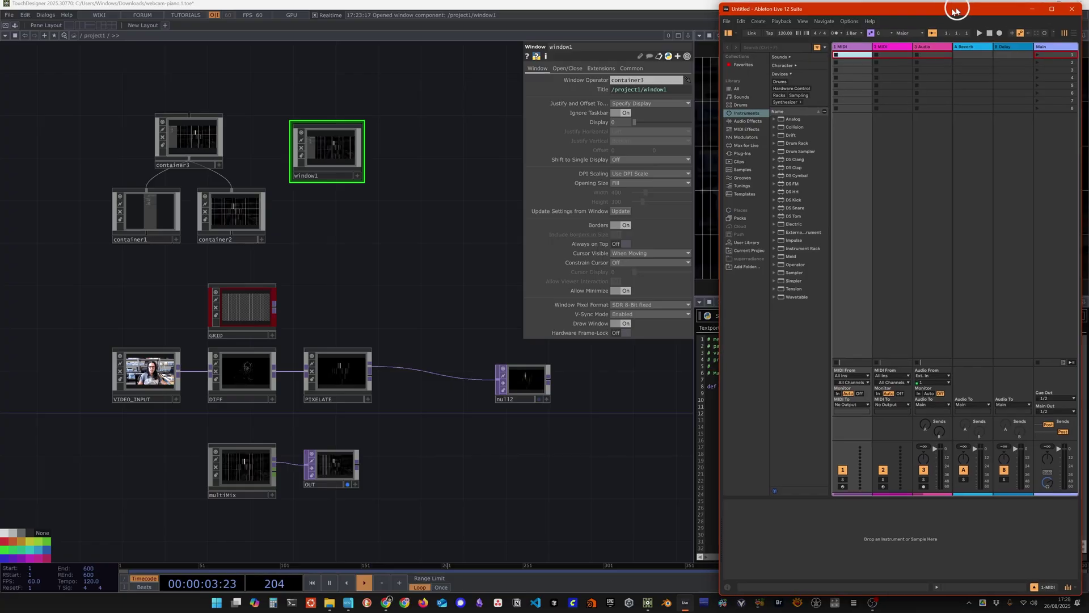
key(super+Left)
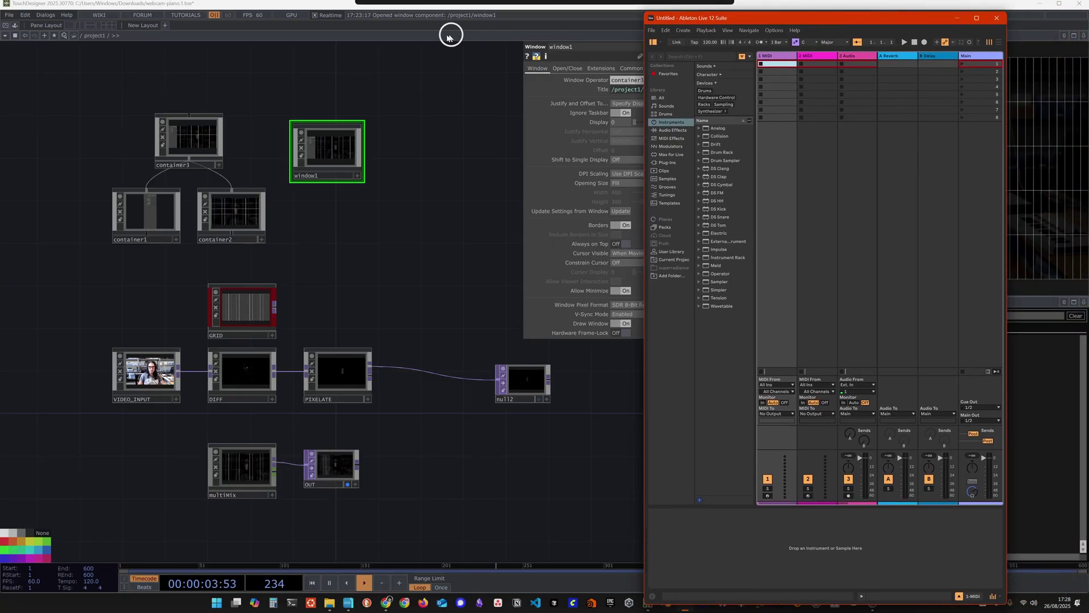
key(super+Left)
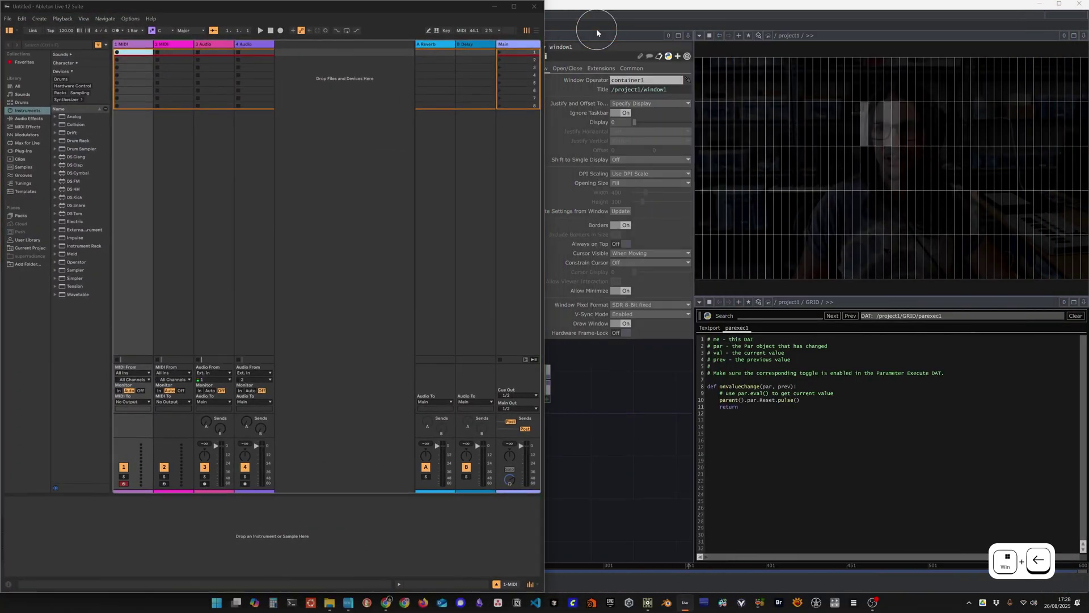
click(414, 7)
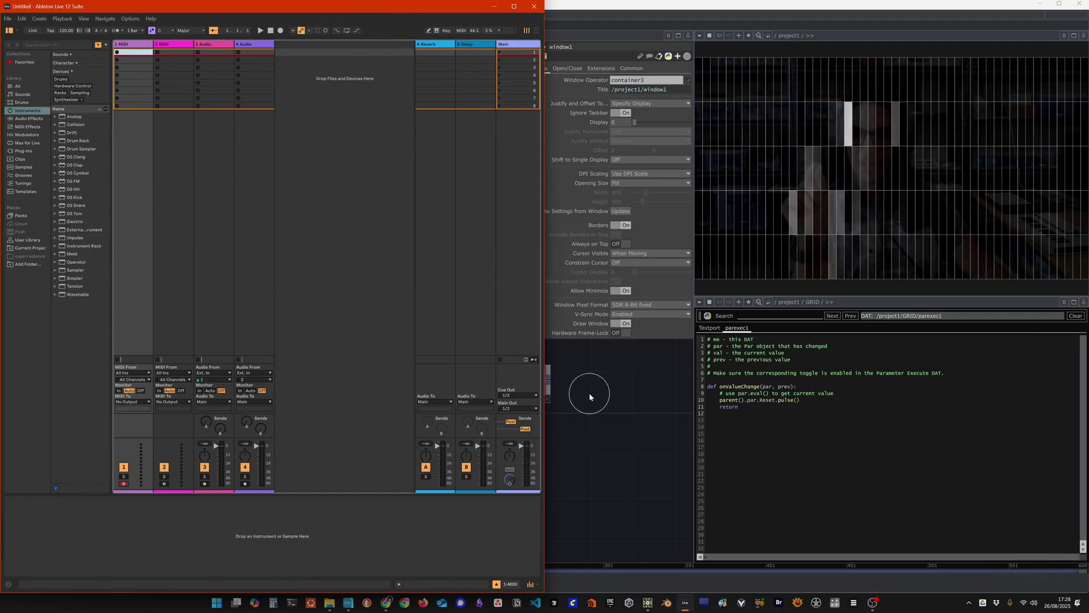
Step: Switch to TouchDesigner and set container1's custom Video layer to 1 and its Grid and Pixelated Diff layers to 0
click(631, 404)
click(255, 325)
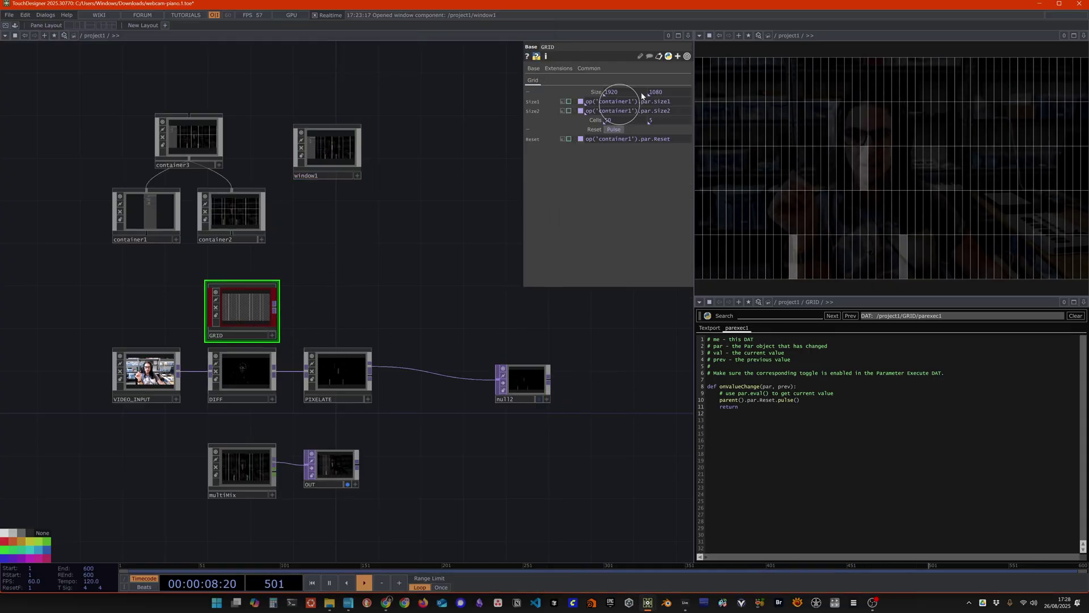
click(190, 139)
click(174, 223)
click(490, 81)
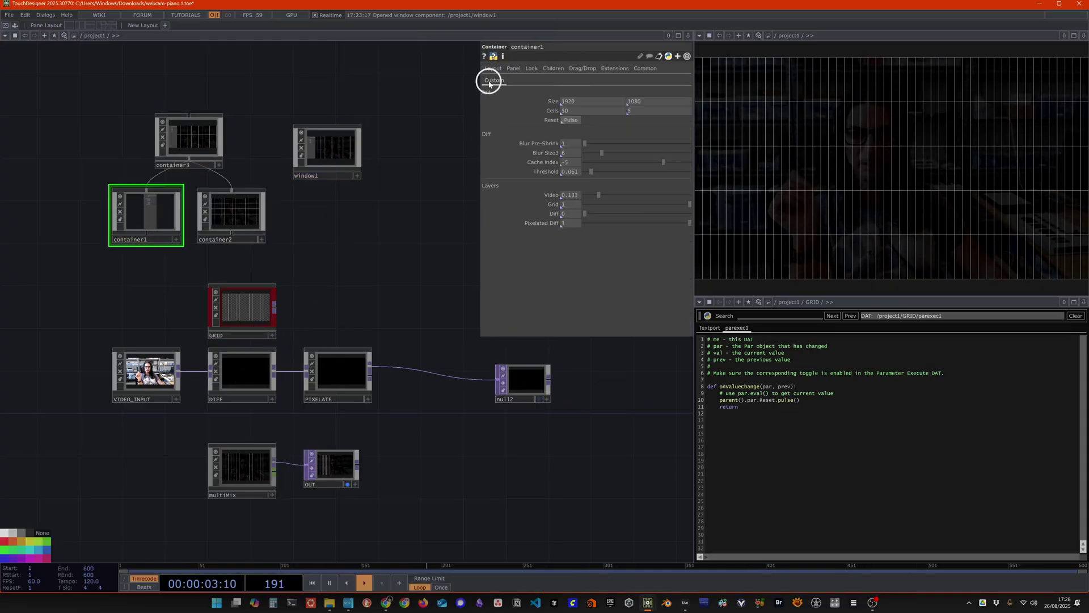
drag(598, 197, 744, 204)
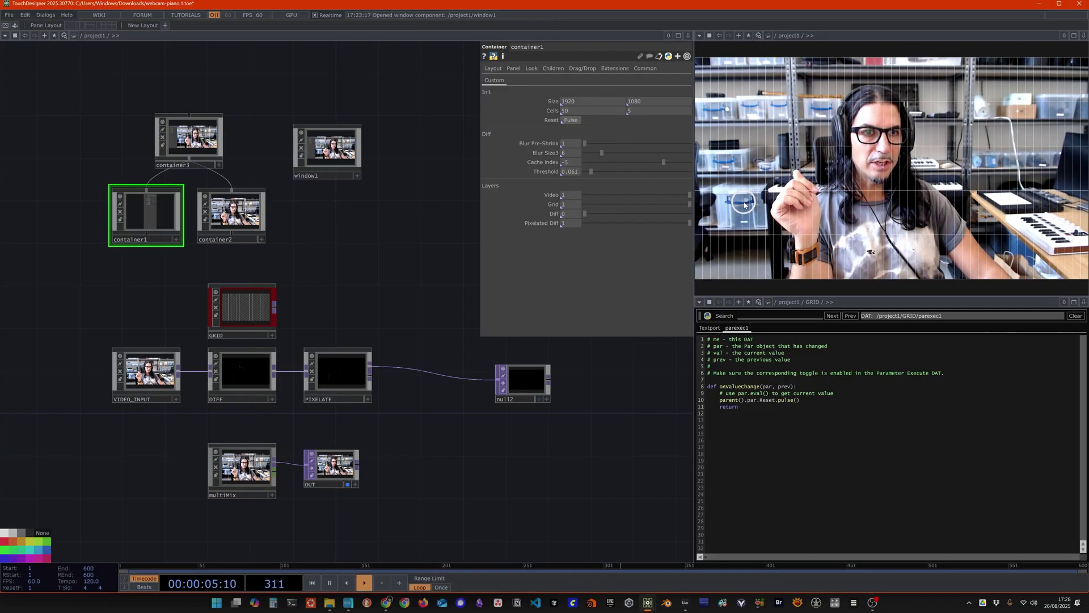
drag(675, 205, 503, 226)
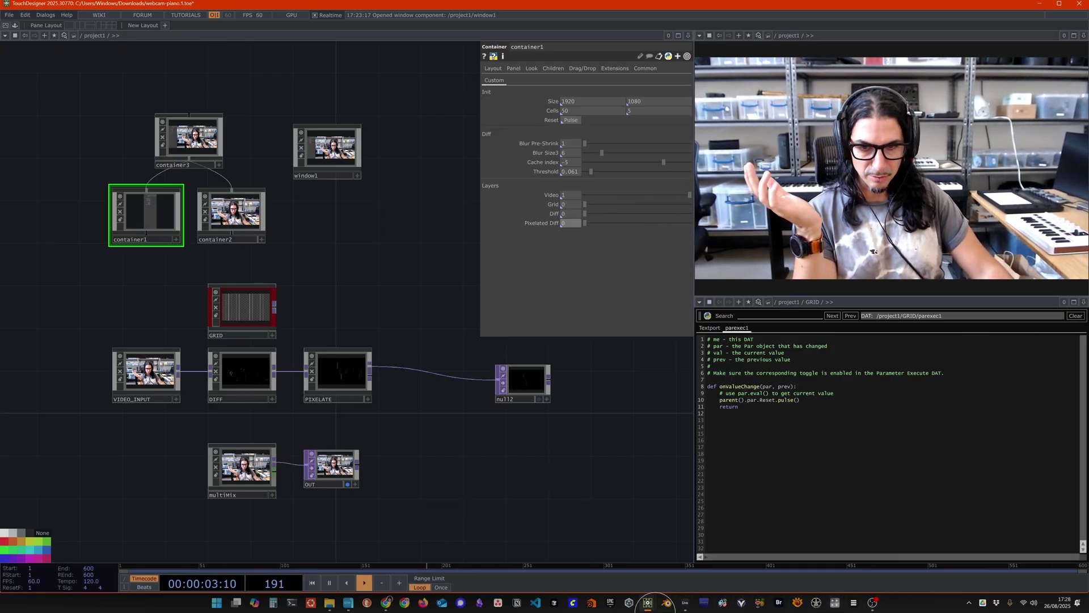
Step: Switch to Ableton Live, search the instruments for "piano", and widen the browser so the full preset names fit
click(684, 602)
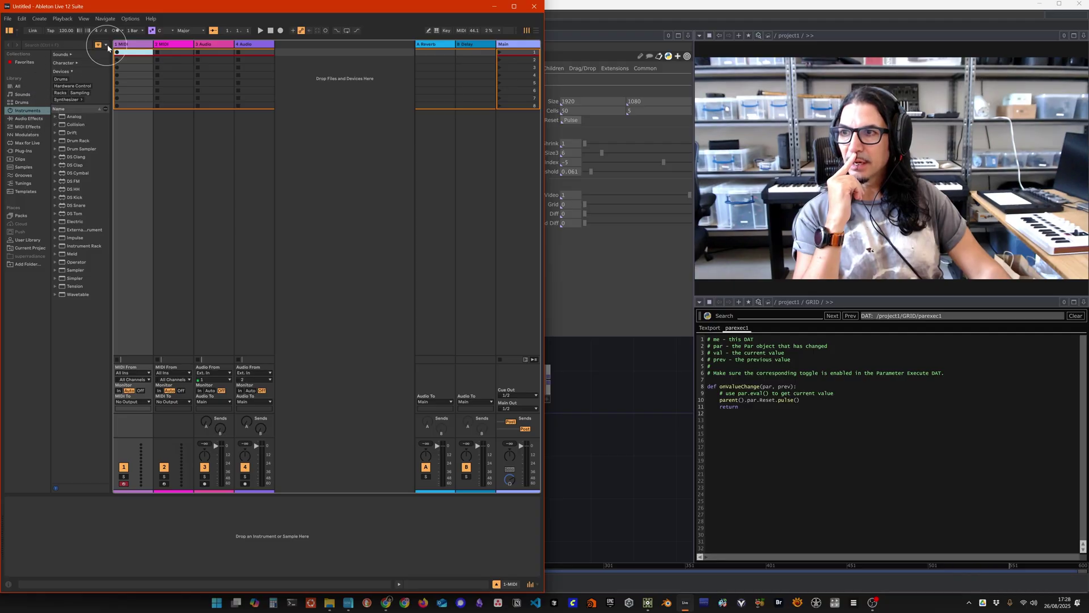
click(26, 111)
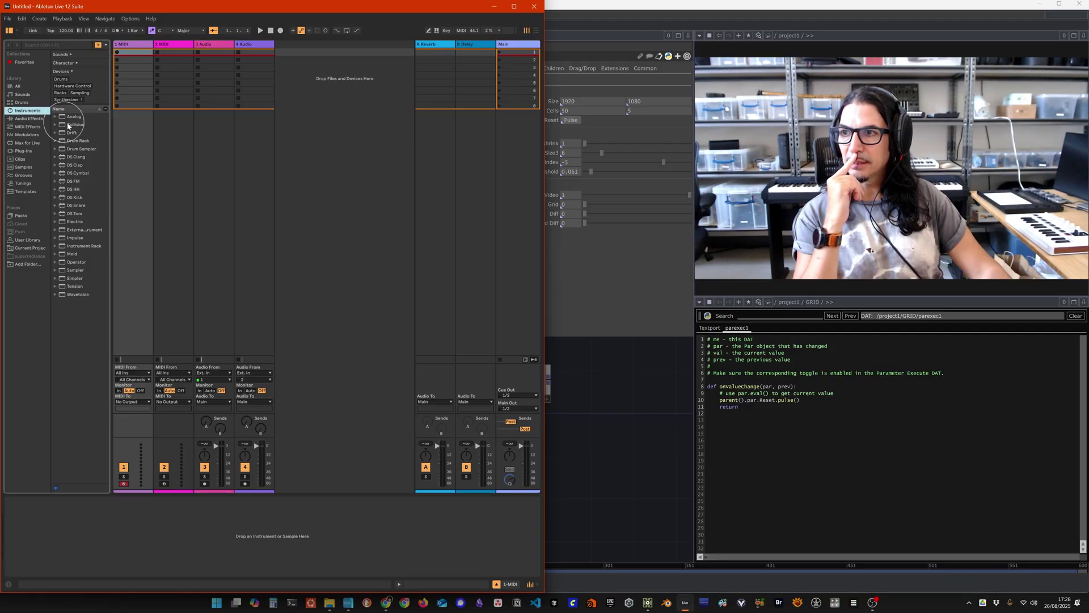
click(54, 46)
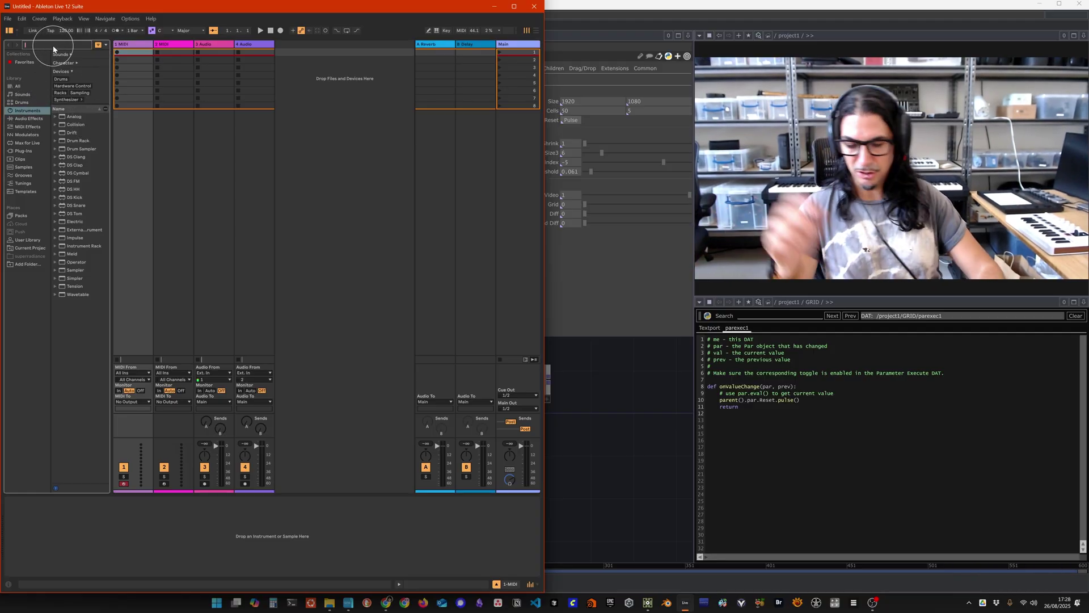
text(piano)
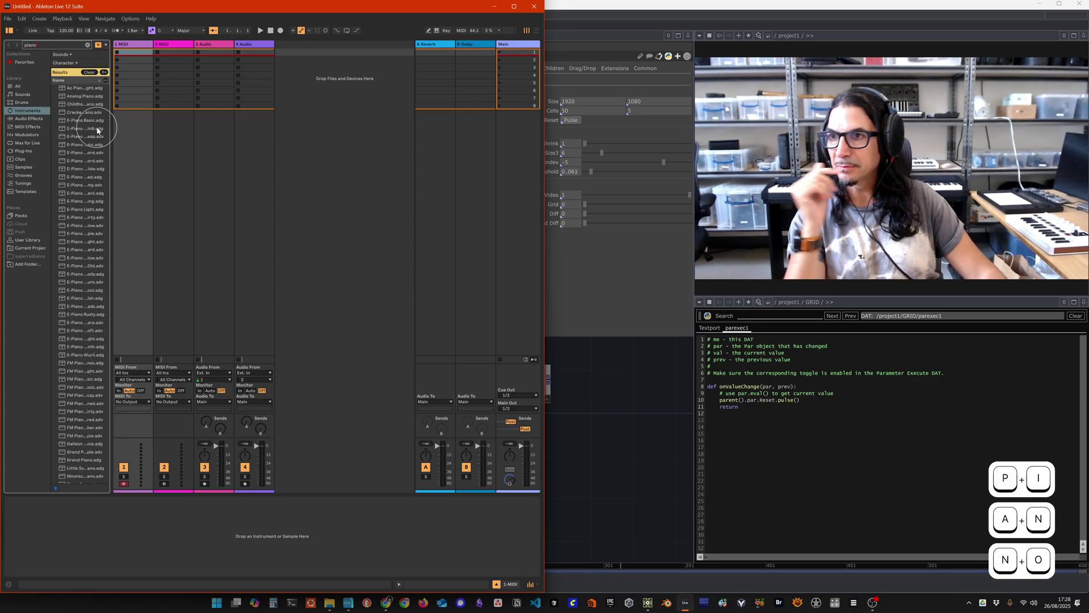
drag(112, 134, 157, 127)
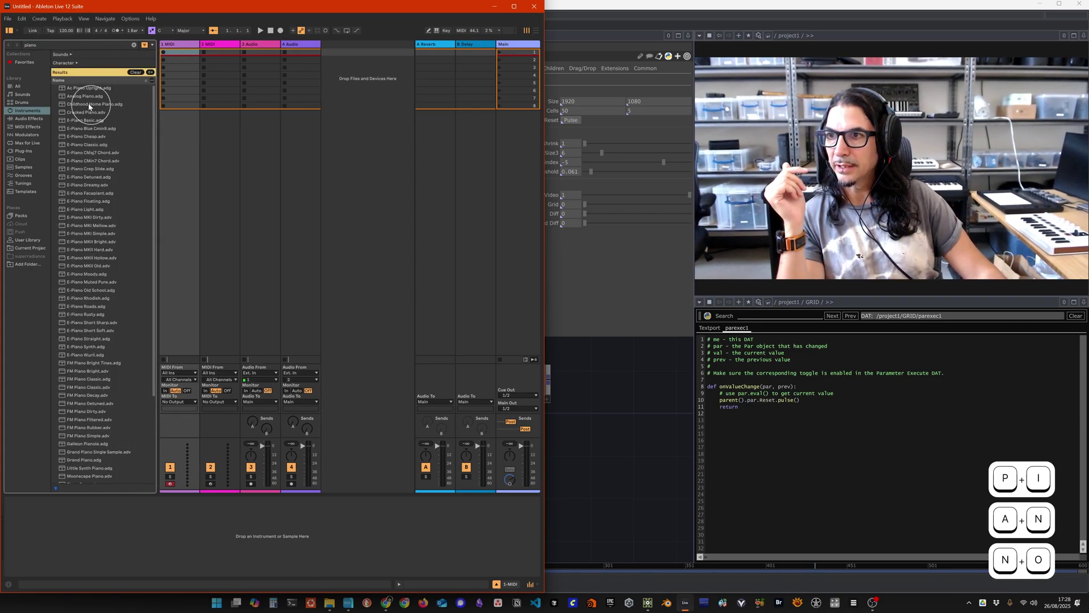
Step: Load the Ac Piano Upright preset onto the first MIDI track and select that track
click(89, 88)
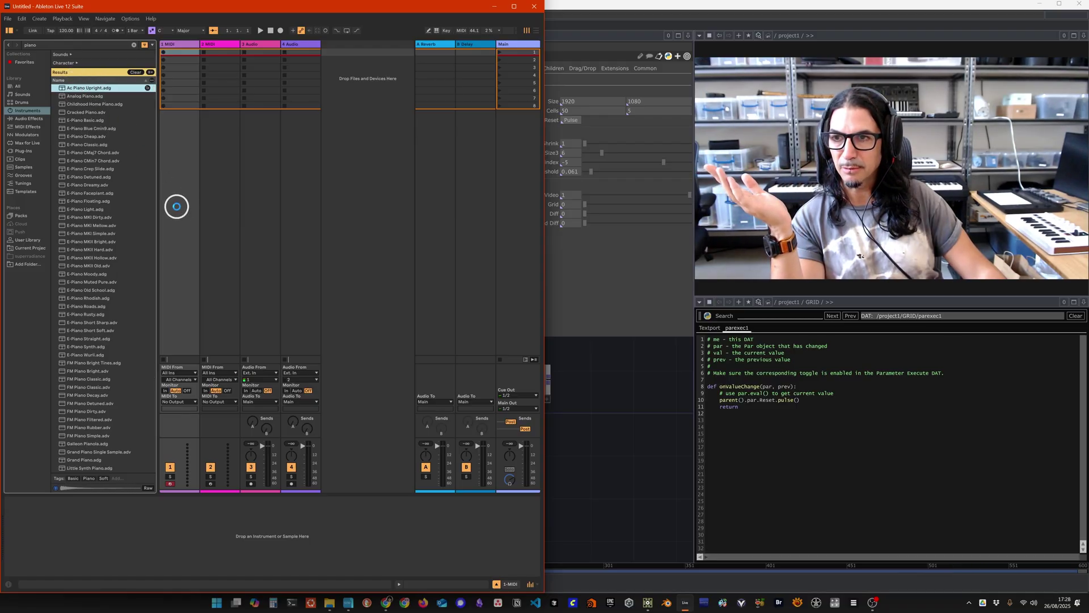
drag(177, 206, 177, 210)
click(179, 46)
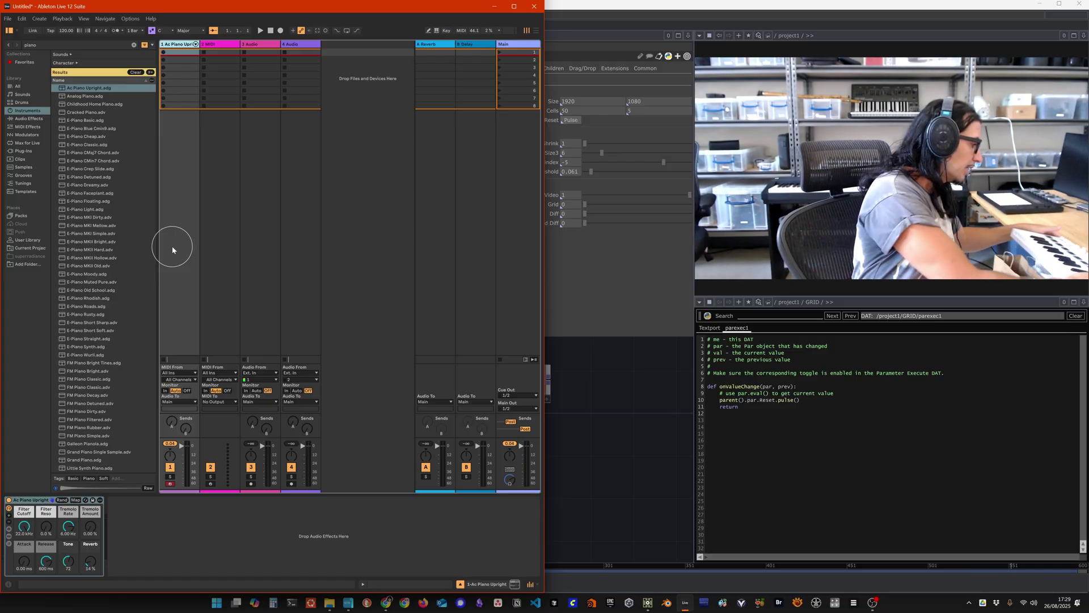
Step: Launch MidiView, view its About information, and close the About window
key(super)
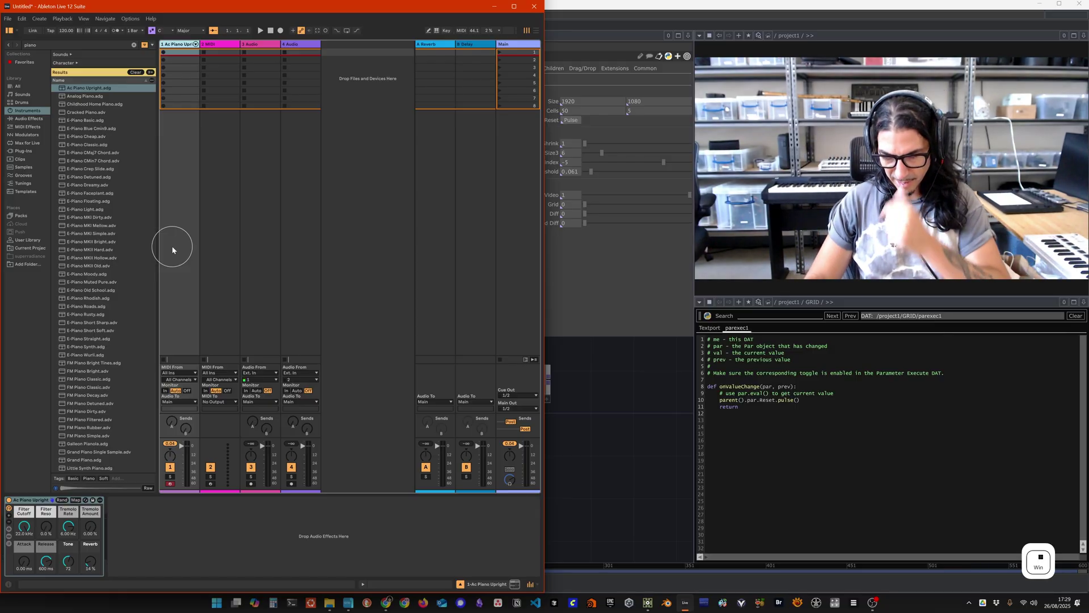
text(midi)
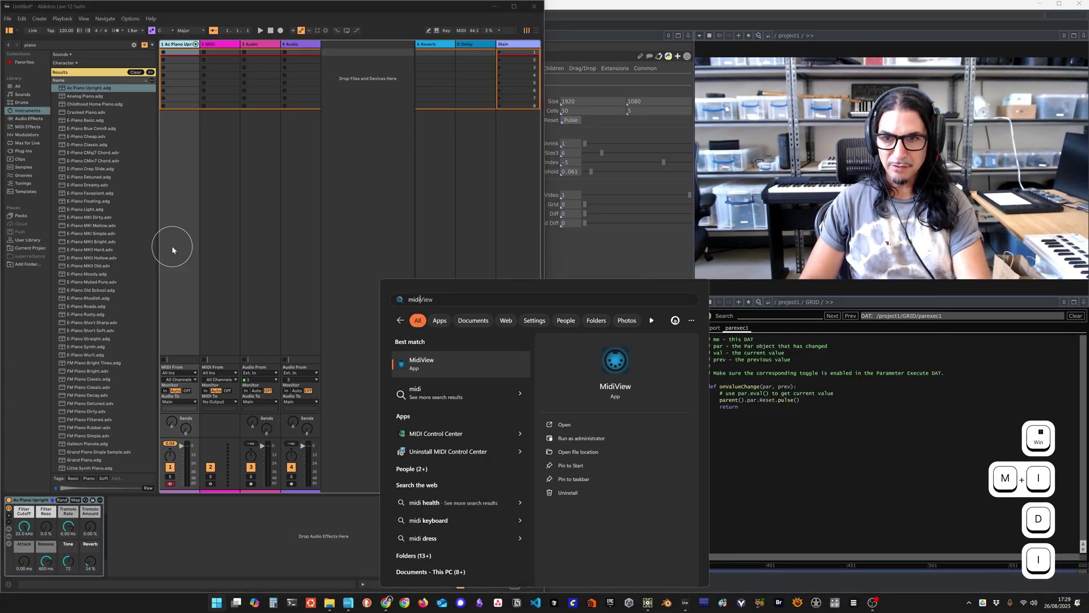
key(Return)
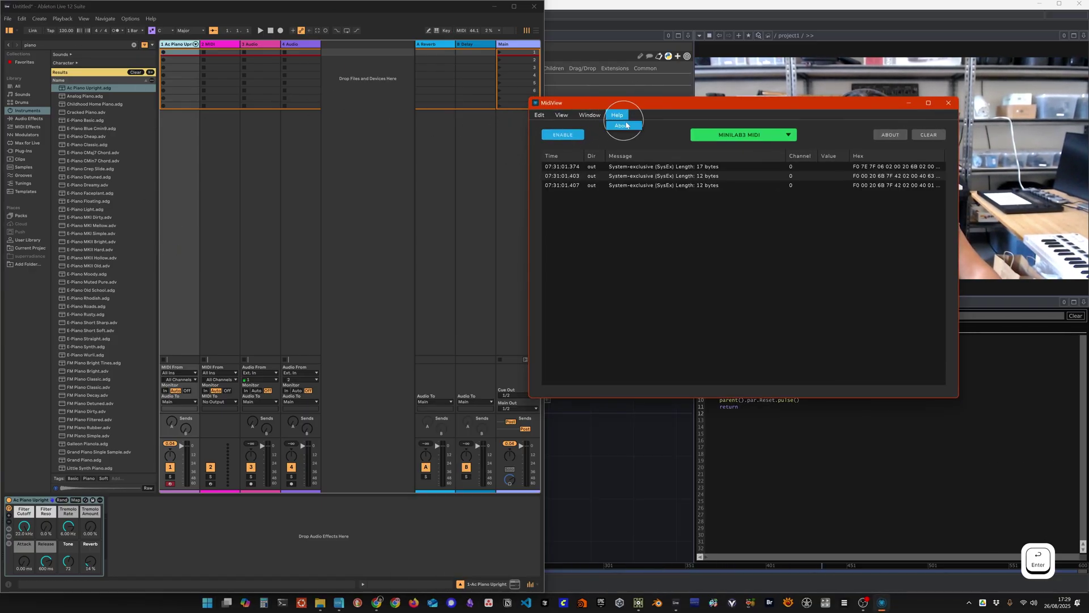
click(622, 126)
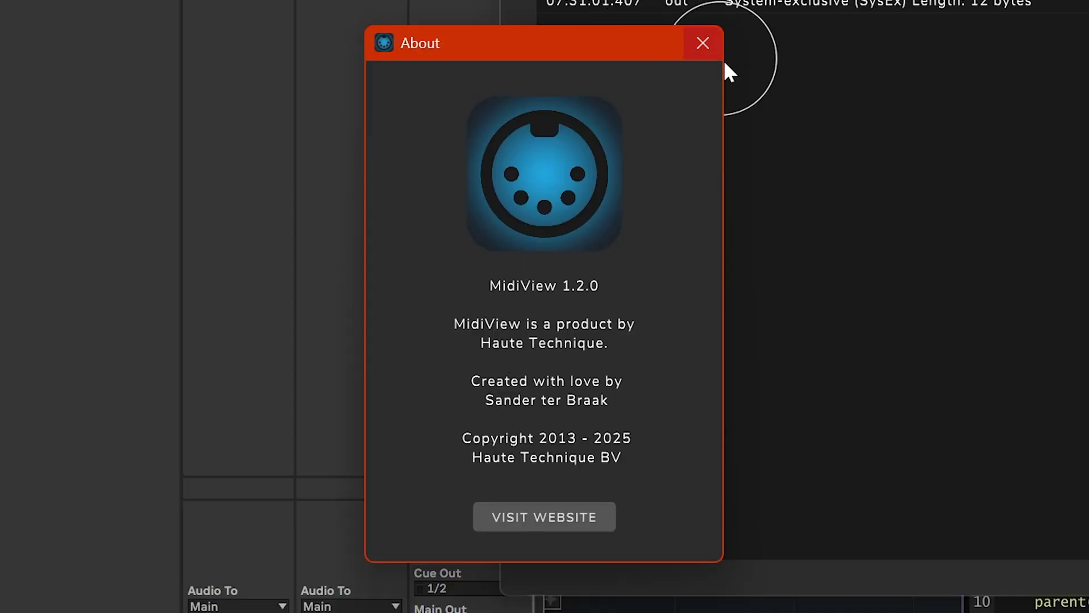
click(703, 43)
Step: Move the MidiView window over the lower part of Ableton Live and clear its message log
drag(780, 102, 493, 219)
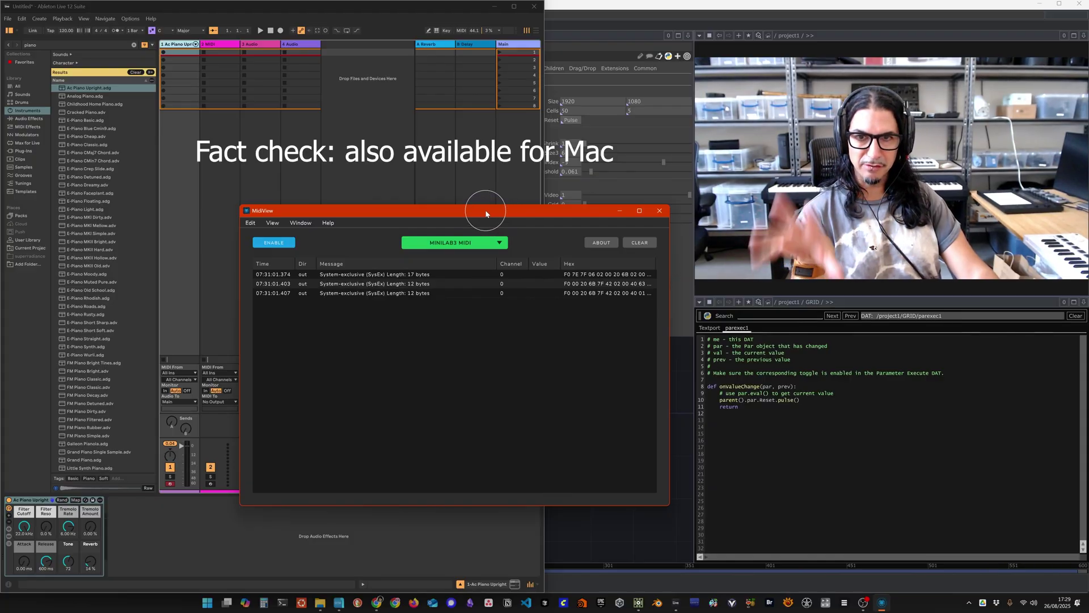
drag(494, 215, 515, 221)
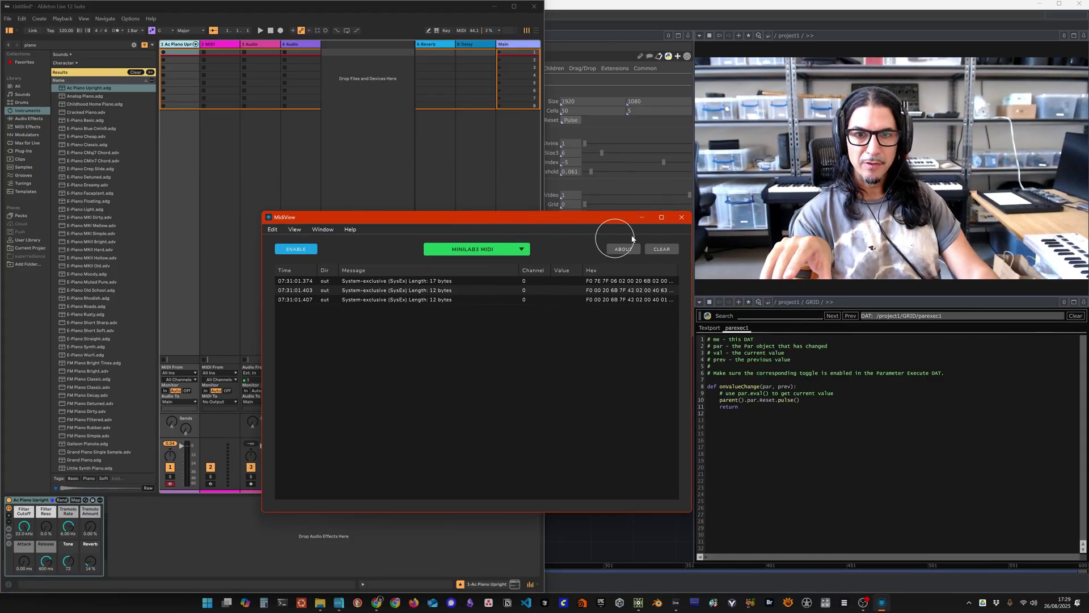
click(662, 249)
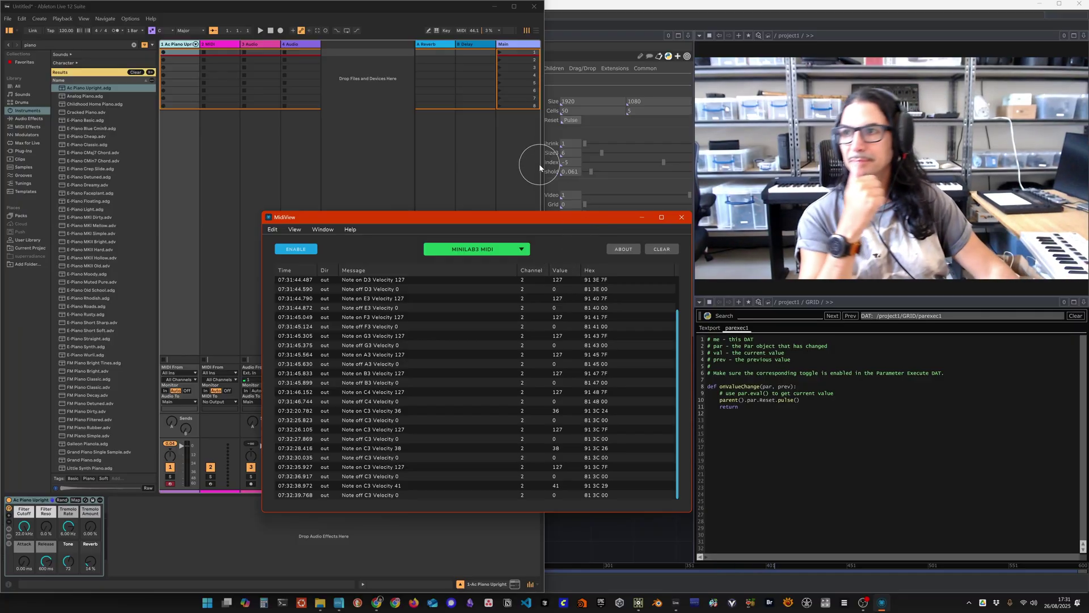
Step: Switch to Ableton Live, search the instruments for "synth", and load the Basic Synth Brass preset onto the first MIDI track
click(123, 47)
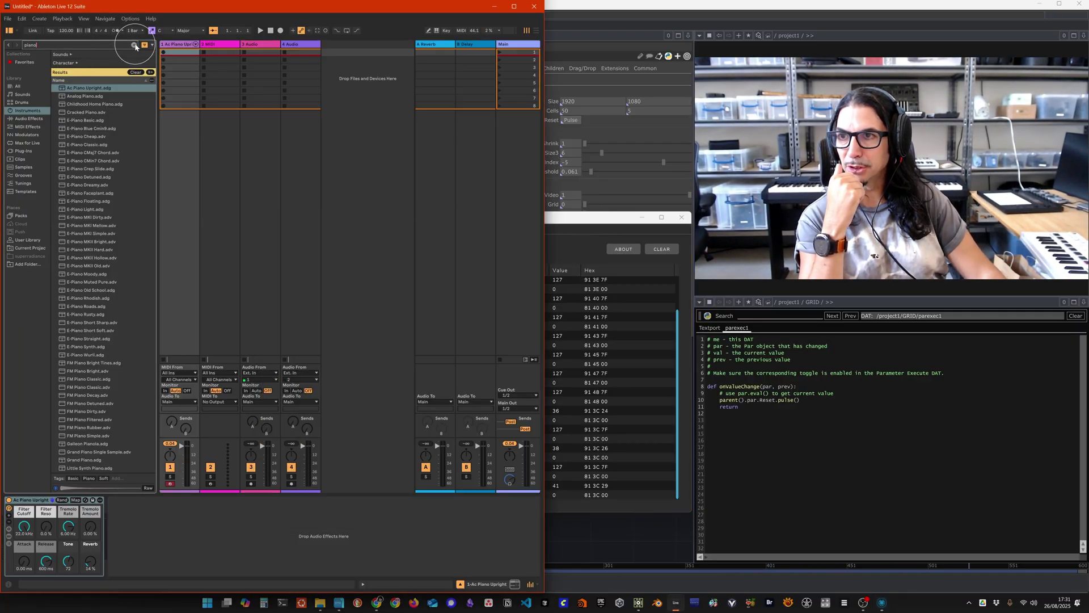
click(134, 45)
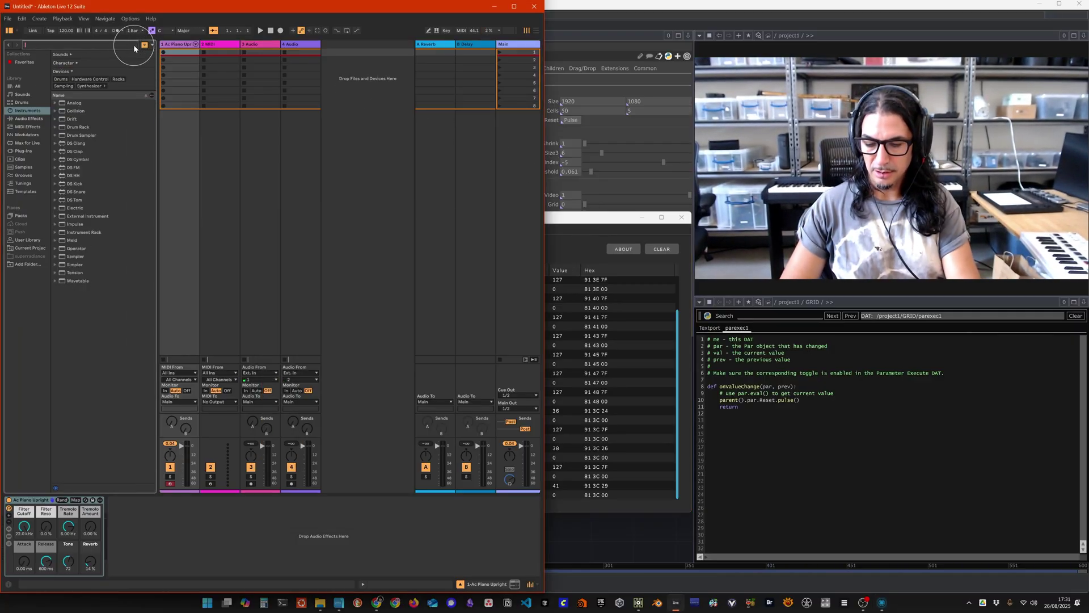
text(synth)
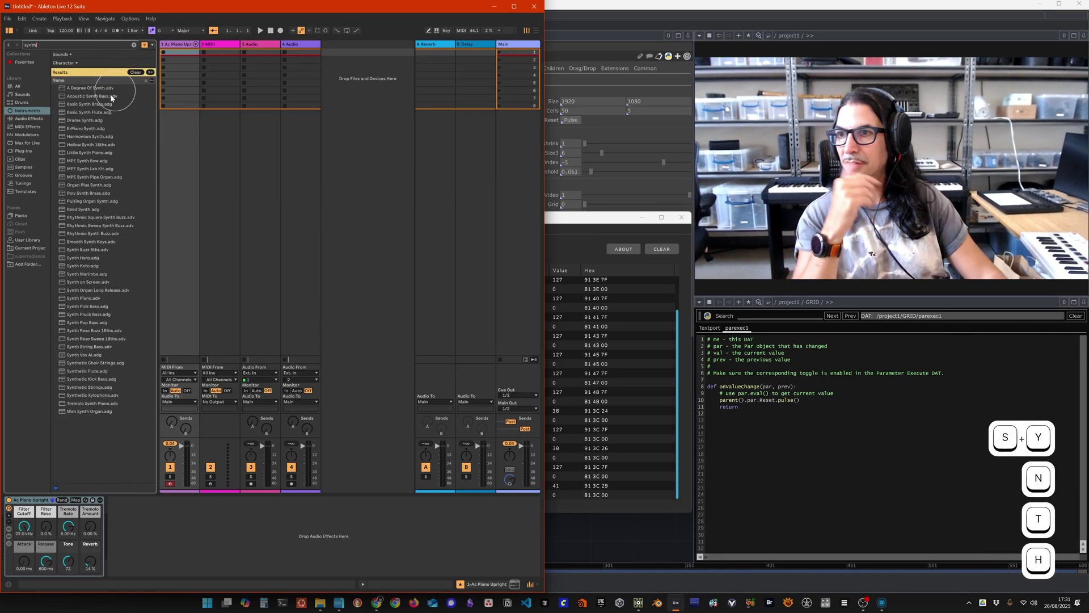
click(92, 97)
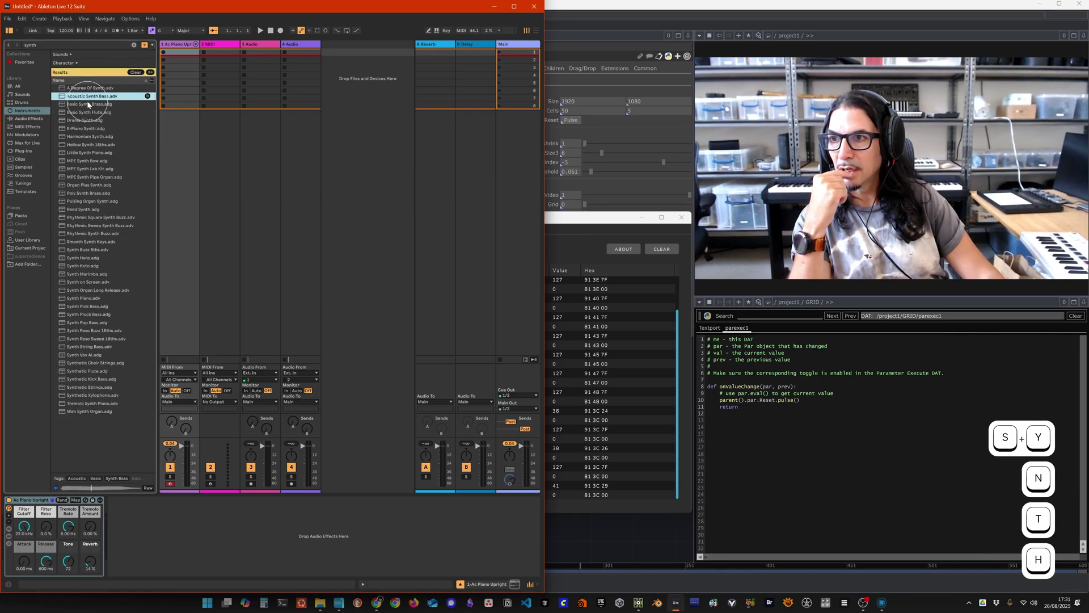
click(80, 104)
drag(79, 107, 185, 207)
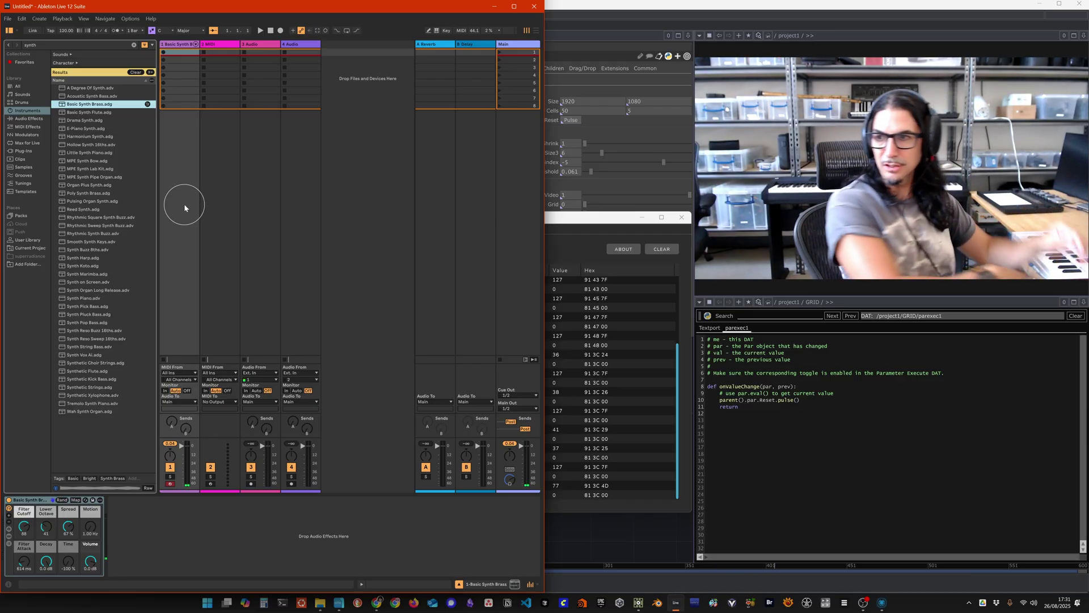
Step: Preview synth presets from Organ Plus Synth down to Synth Koto, and load Synth Koto onto the first MIDI track
click(85, 185)
click(86, 192)
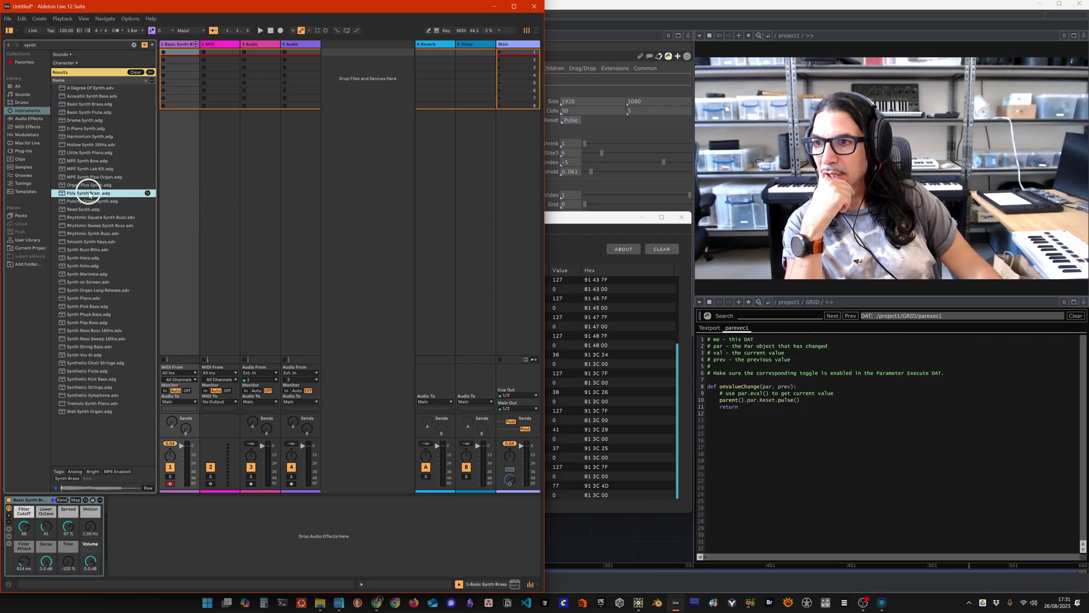
click(85, 200)
click(86, 209)
click(85, 218)
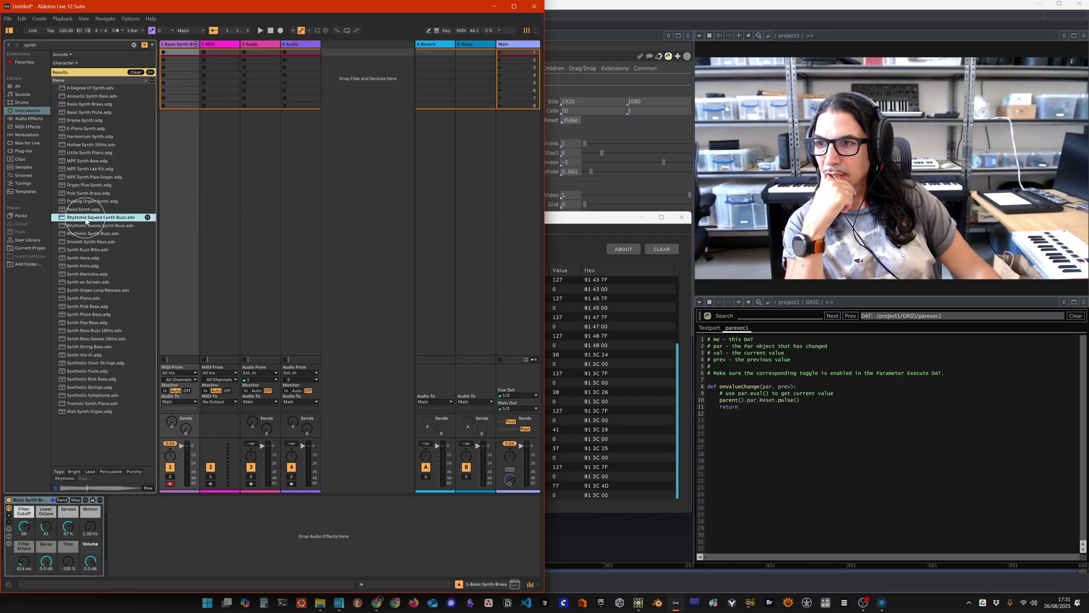
click(82, 242)
click(82, 250)
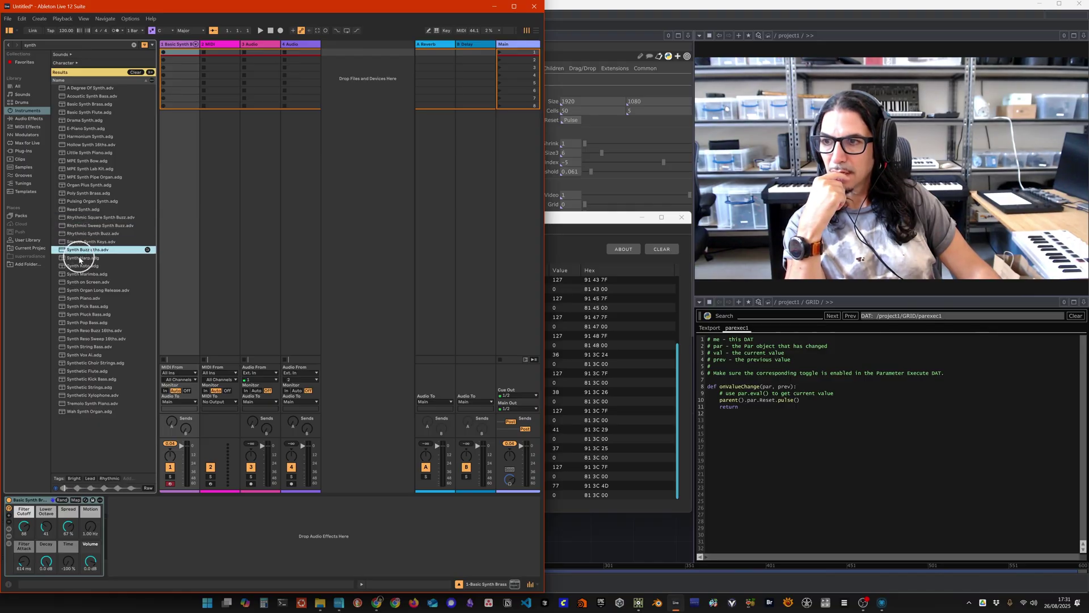
click(80, 258)
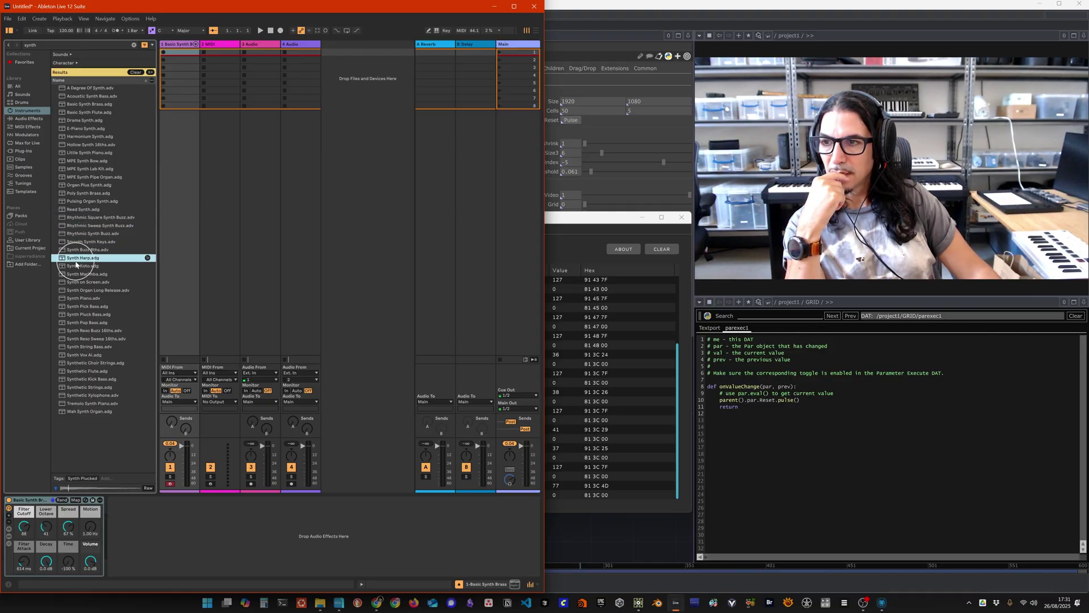
click(80, 266)
drag(76, 275, 182, 281)
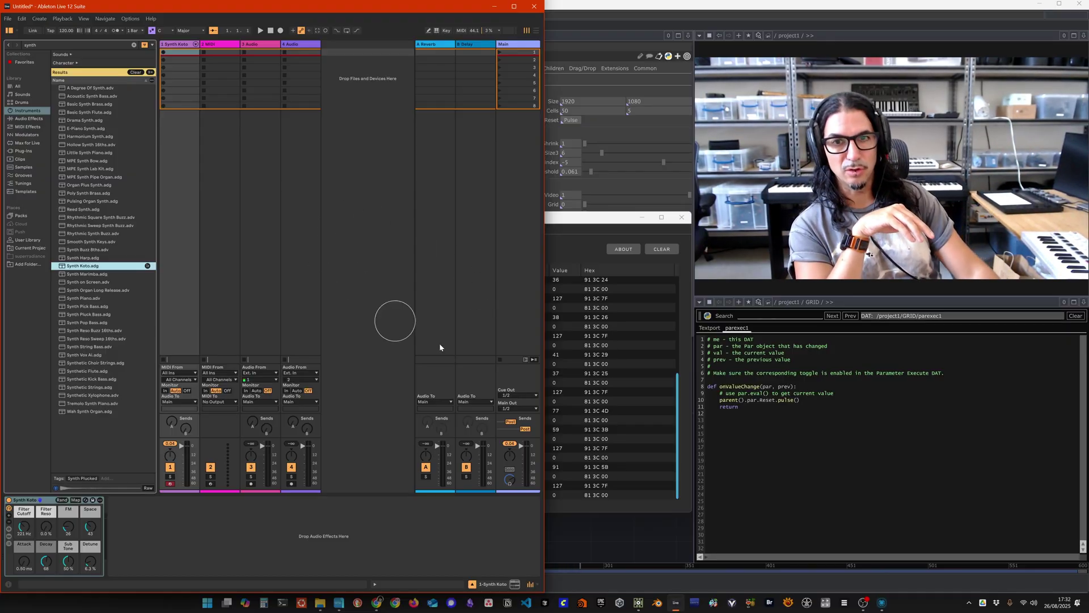
Step: Check the incoming messages in MidiView, and delete every Ableton Live track except Synth Koto and Main, including the Reverb and Delay returns
click(593, 221)
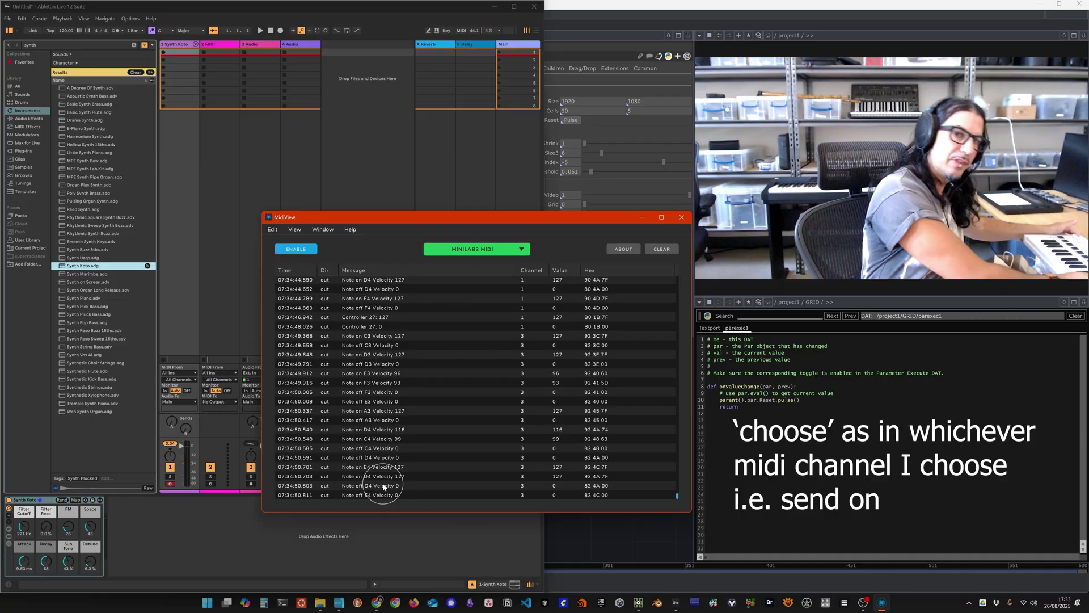
click(246, 38)
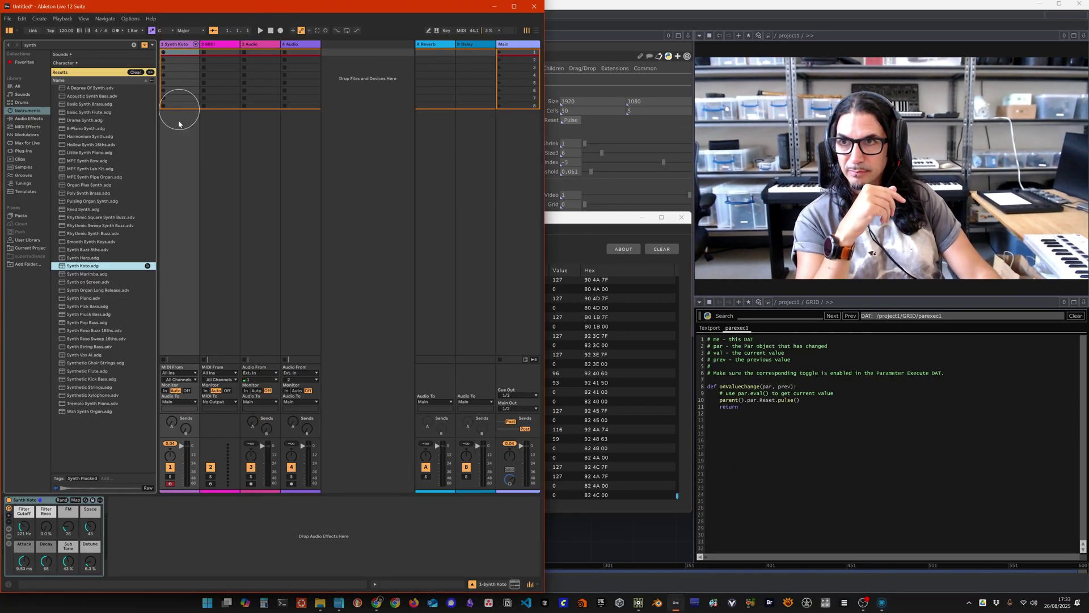
click(214, 44)
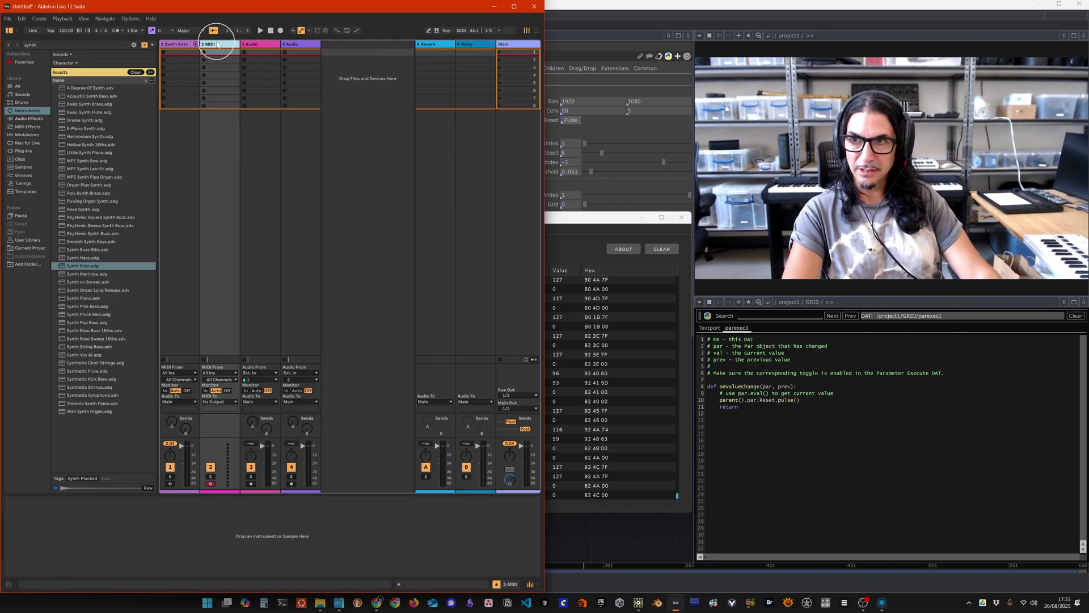
key(Delete)
key(Delete)
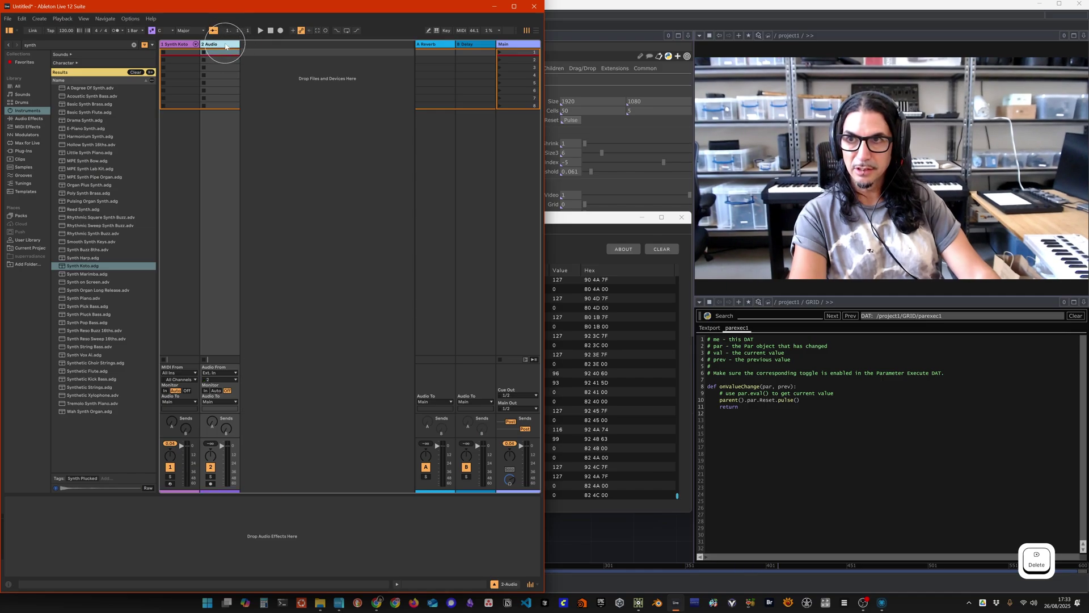
key(Delete)
key(Delete)
key(Delete)
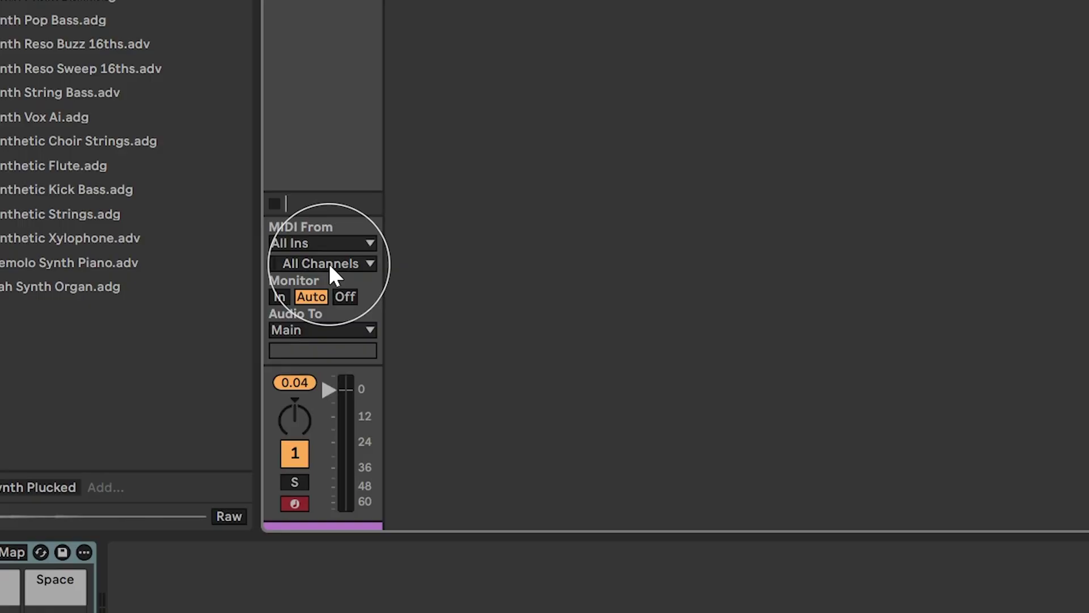
Step: Set the Synth Koto track's MIDI input channel to Ch. 1, and move MidiView clear of Ableton Live with its log emptied
click(329, 265)
click(303, 304)
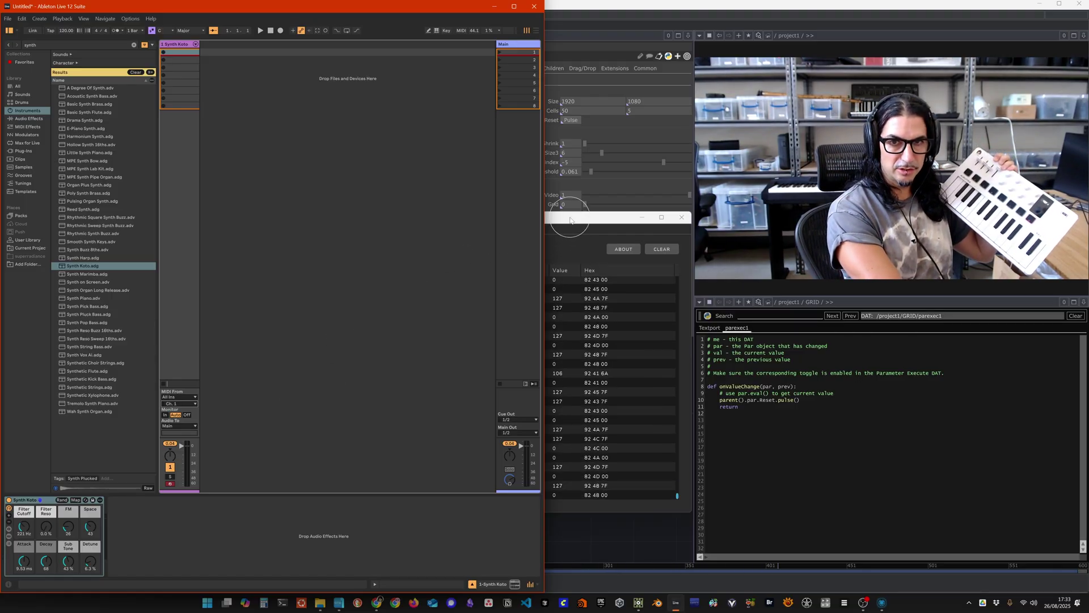
drag(584, 218, 921, 321)
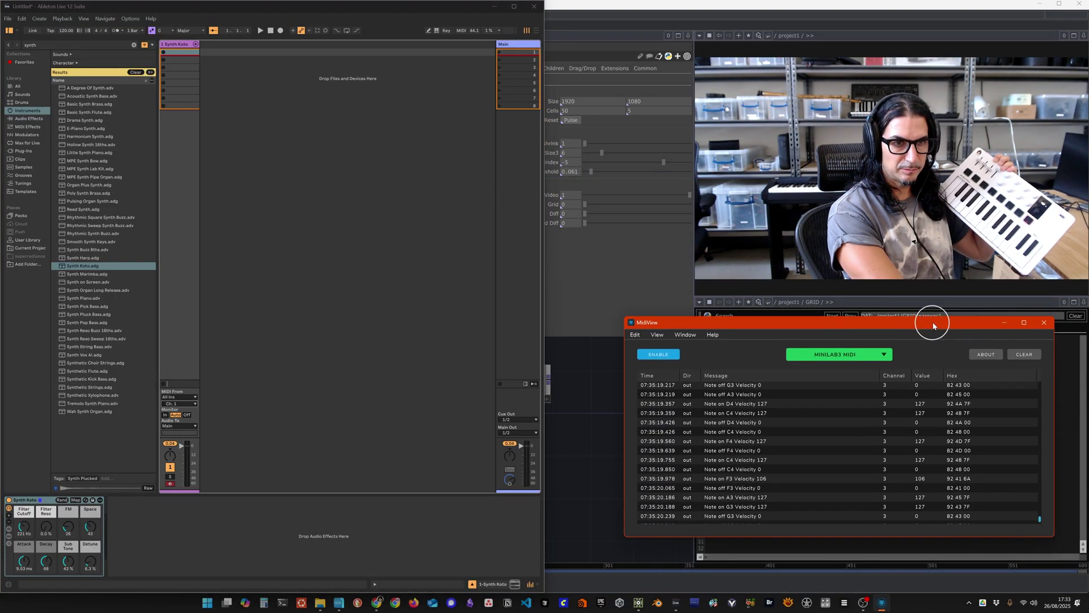
click(1025, 353)
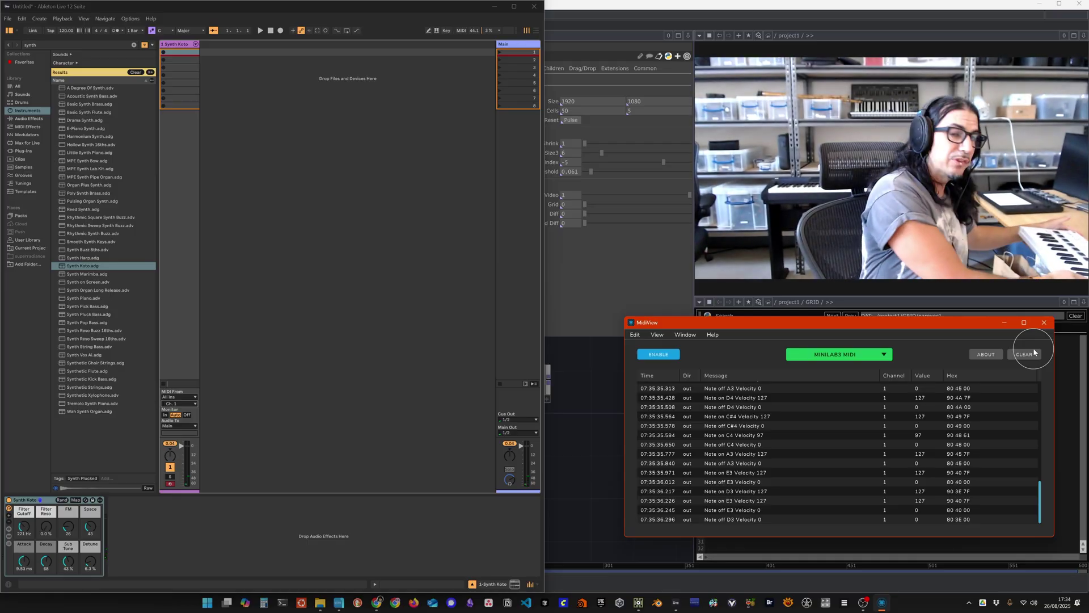
Step: In Ableton Live, search for "piano", load Analog Piano onto a new second MIDI track, and set its MIDI input channel to Ch. 2
click(104, 45)
text(piano)
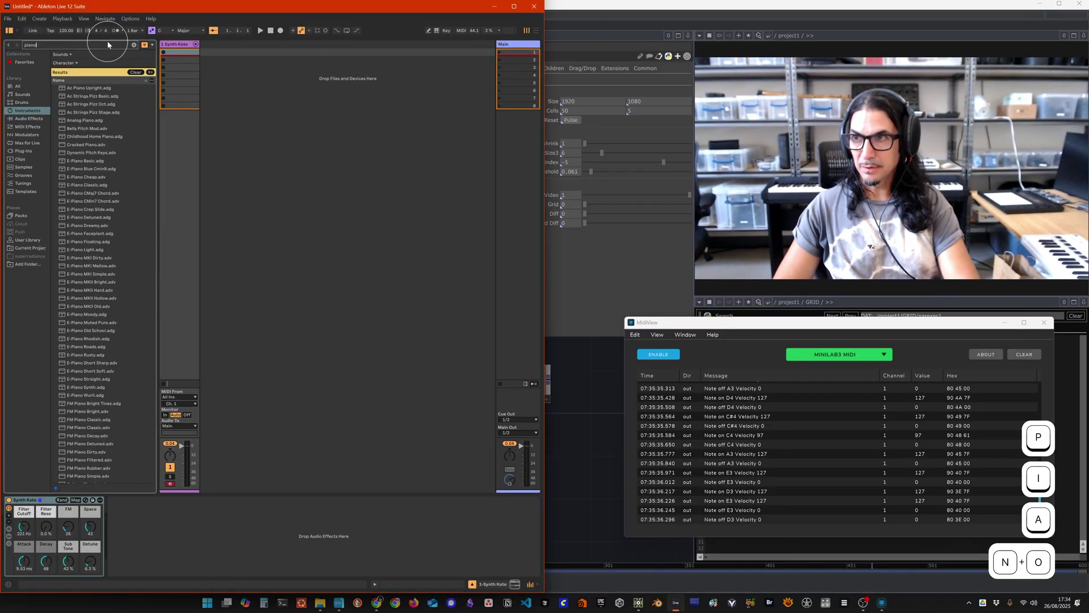
click(86, 97)
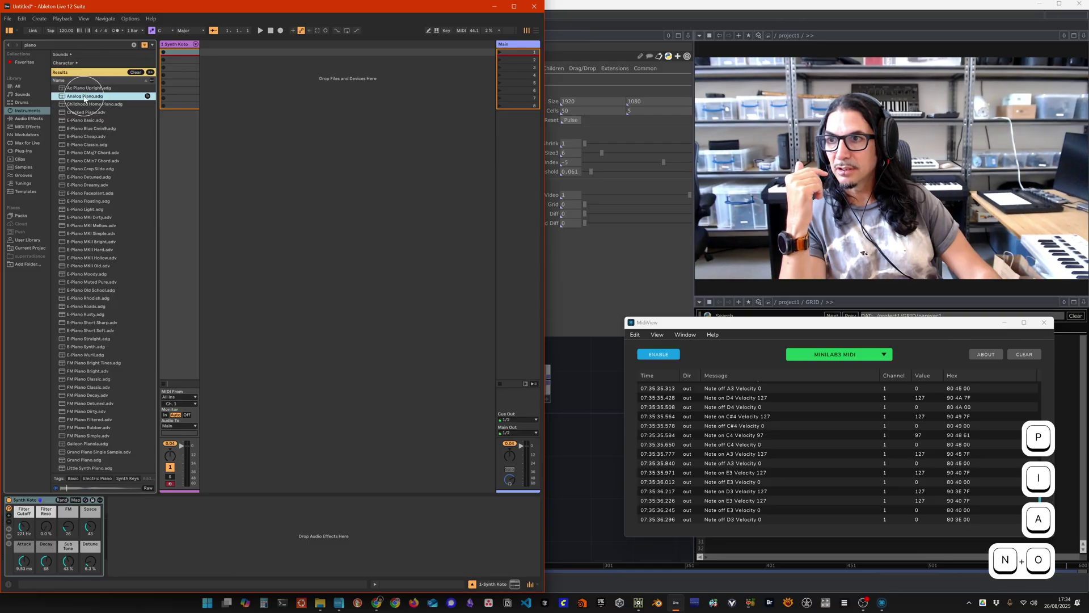
drag(244, 198, 249, 194)
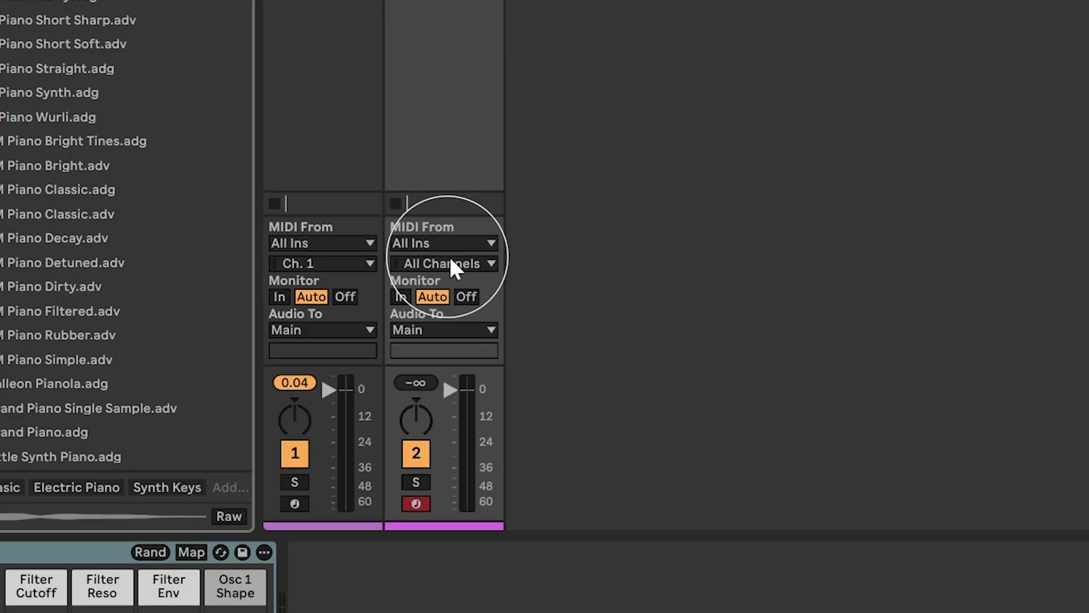
click(221, 404)
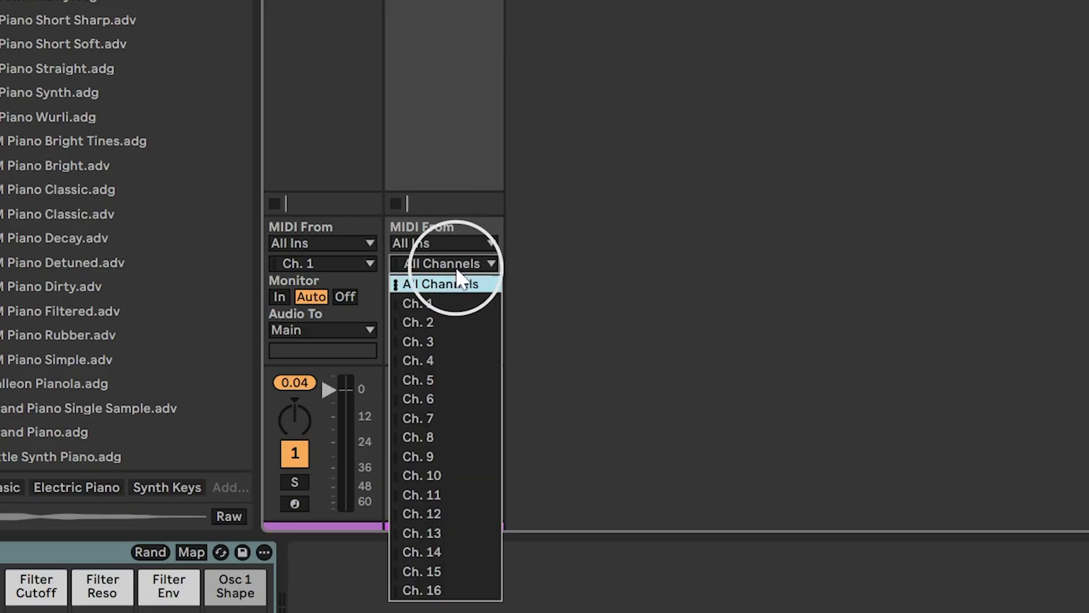
click(220, 422)
Step: Arm both the Synth Koto and Analog Piano tracks so each responds to its own MIDI channel
click(162, 74)
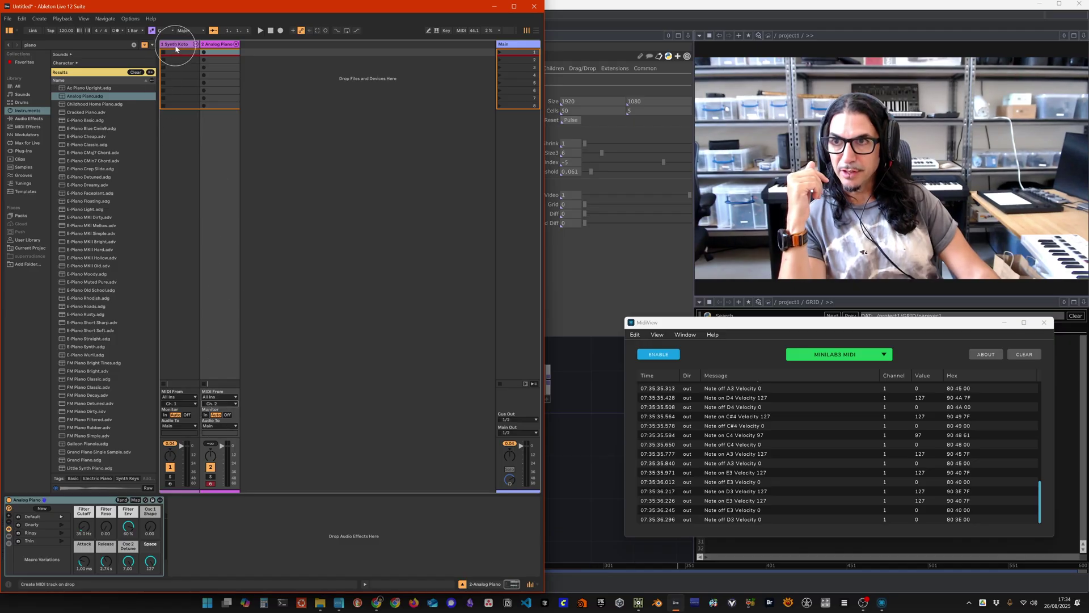
click(176, 49)
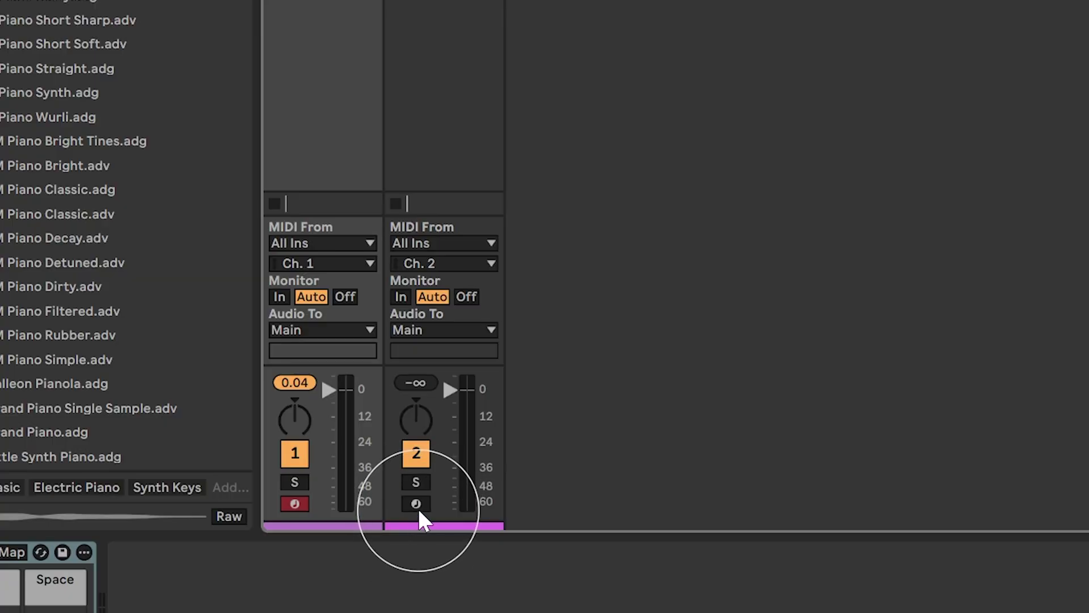
click(416, 503)
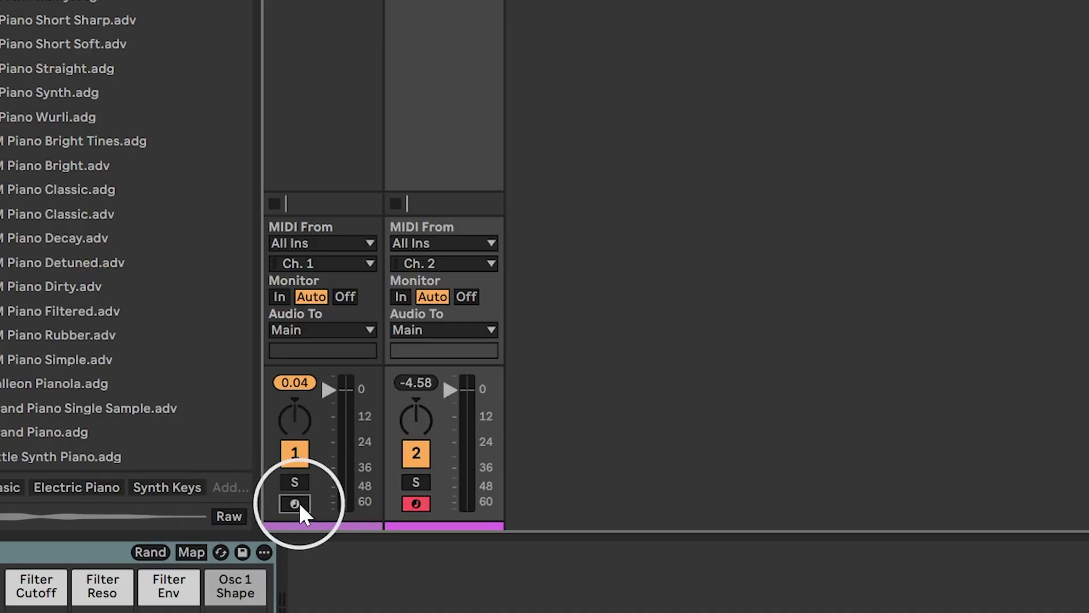
click(170, 483)
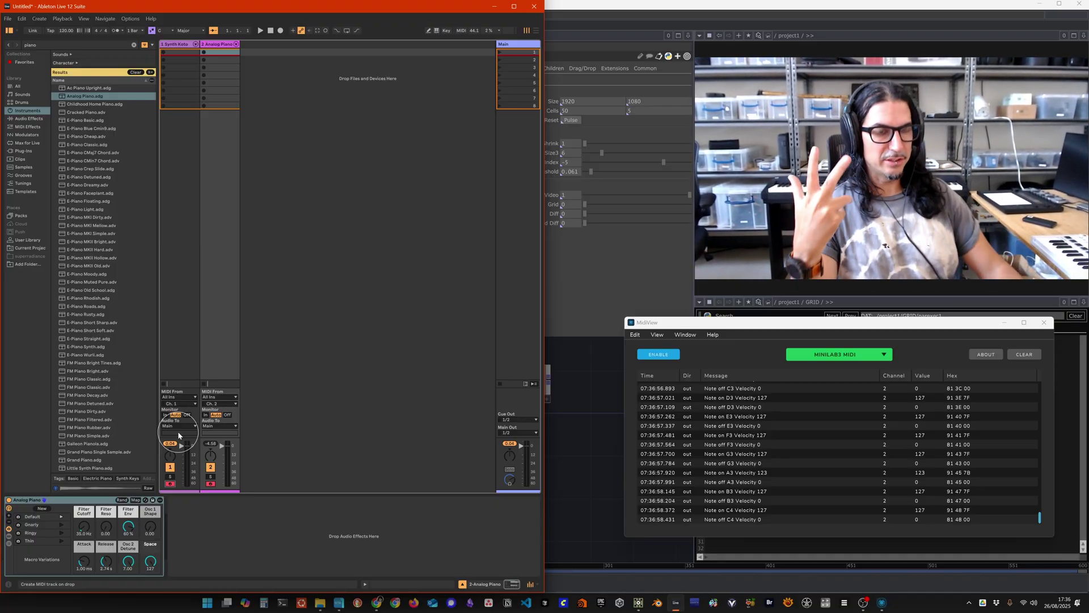
Step: Switch to Chrome, close the orthographic vs perspective image search, and view the loopMIDI page
click(379, 605)
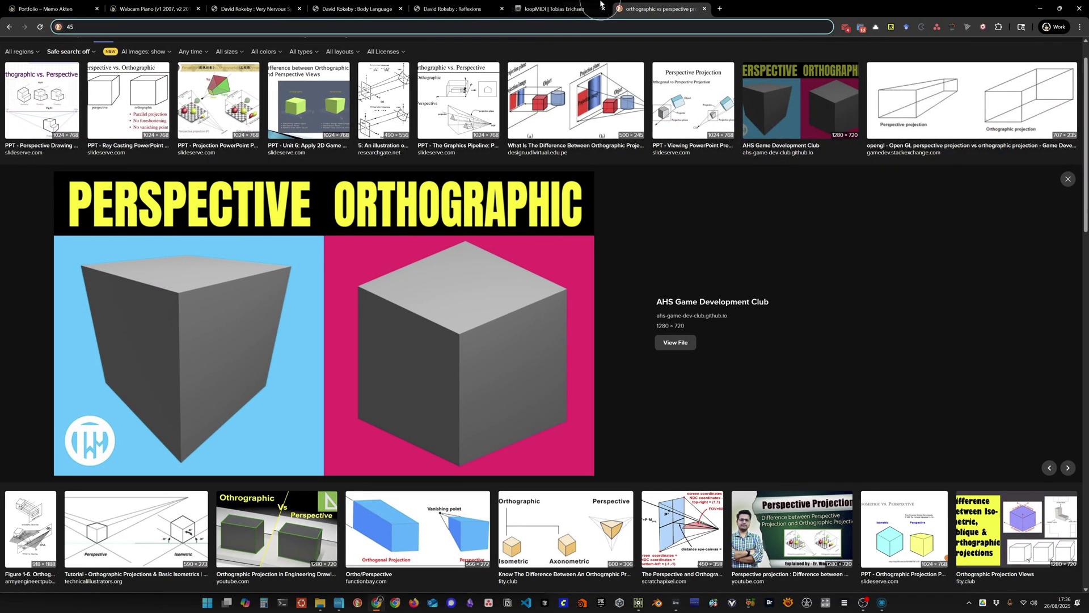
click(601, 3)
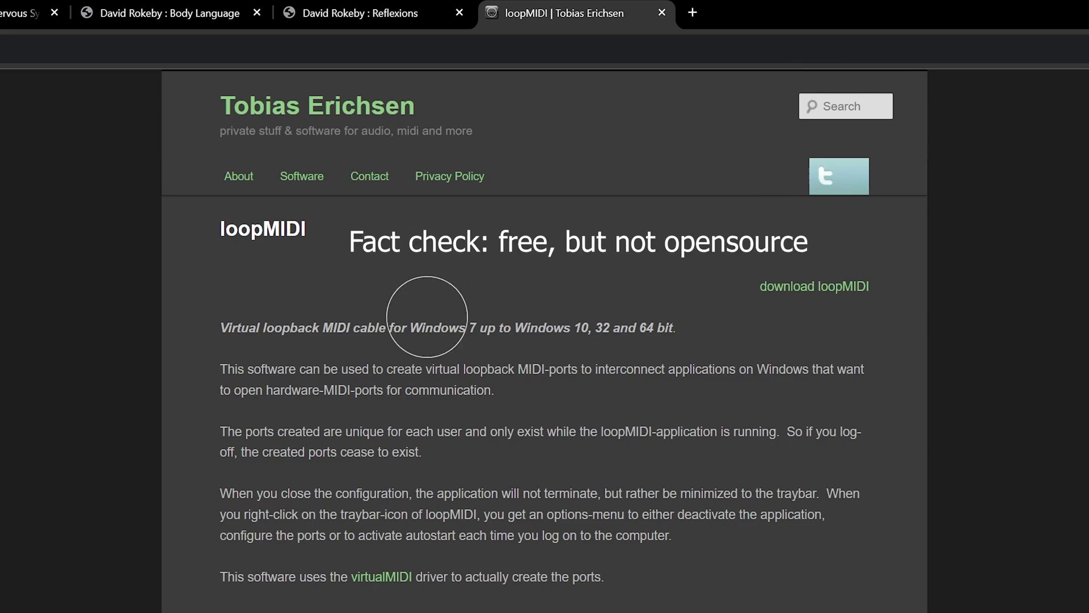
Step: Fit the browser to half of the screen and search the web for "audio midi setup mac midi routing" in a new tab
key(super+Left)
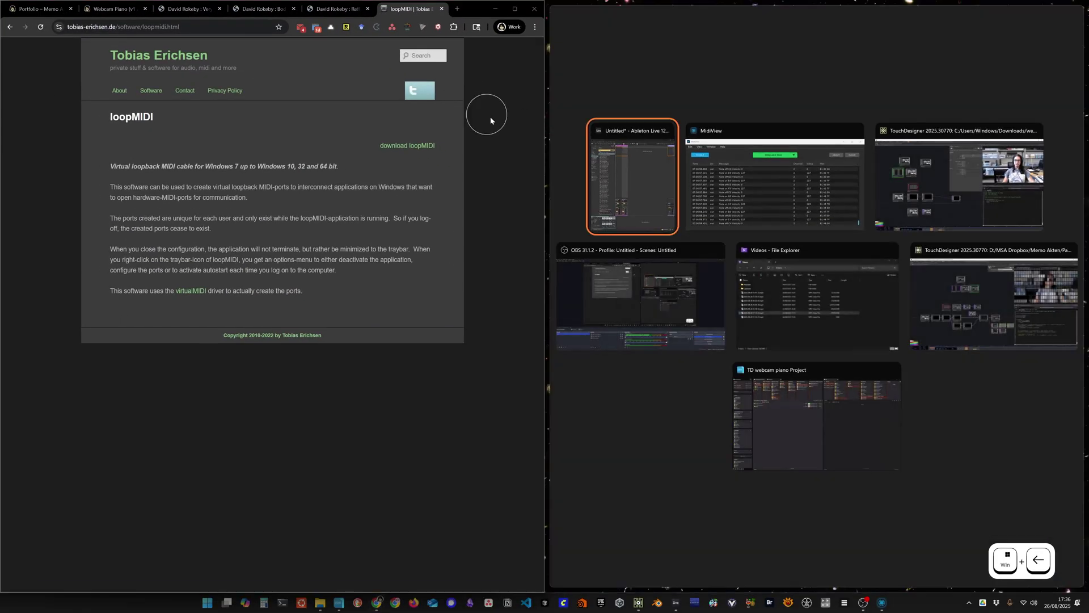
click(490, 117)
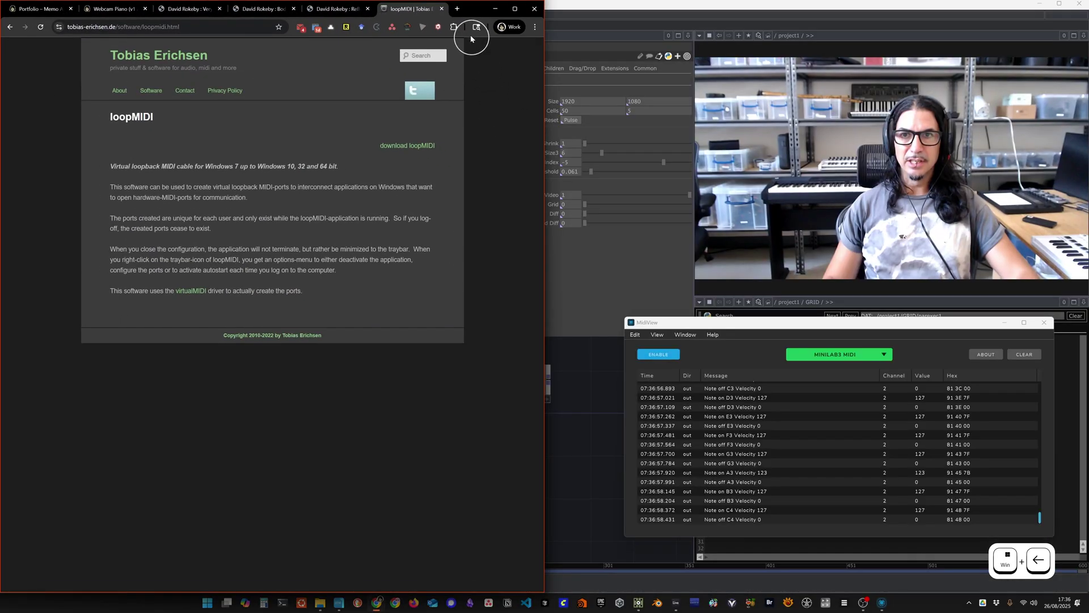
click(457, 9)
text(audio mid)
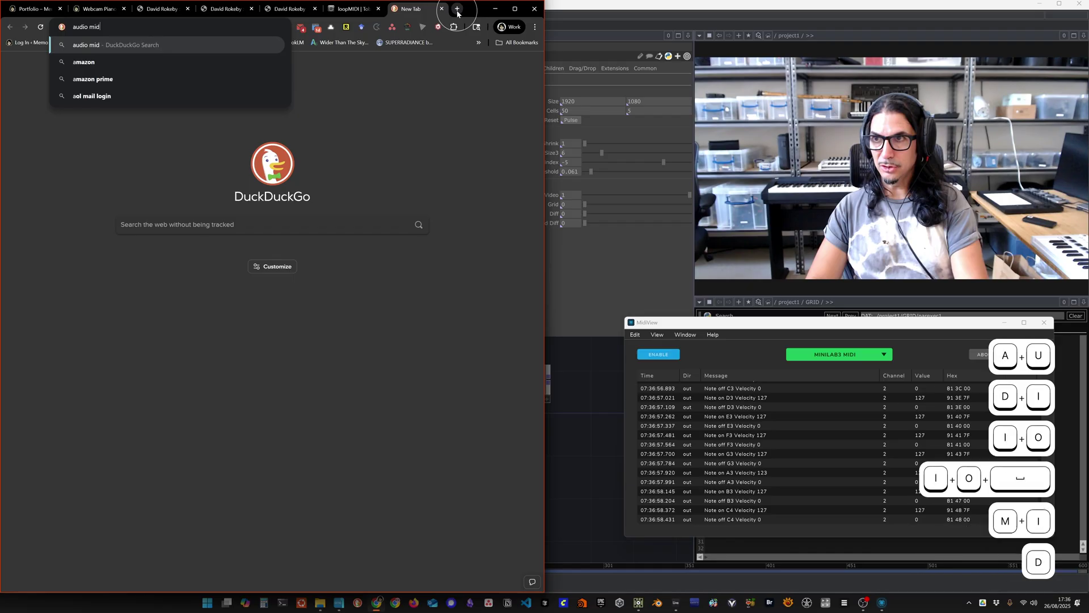
text(i setup mac mimdi routing)
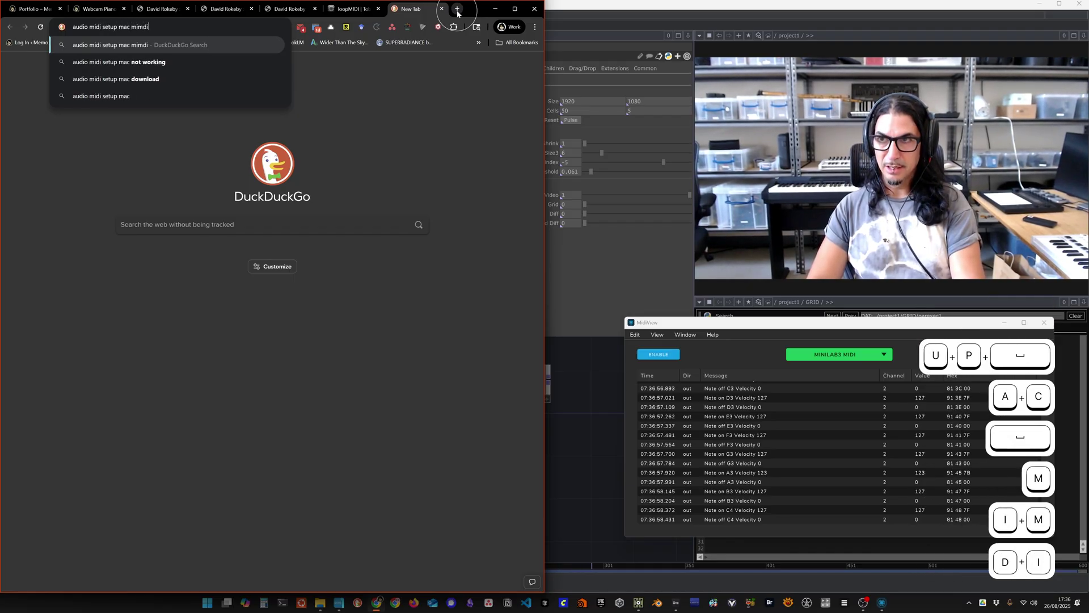
key(Left)
key(Left)
key(Left)
key(Left)
key(Left)
key(Left)
key(Left)
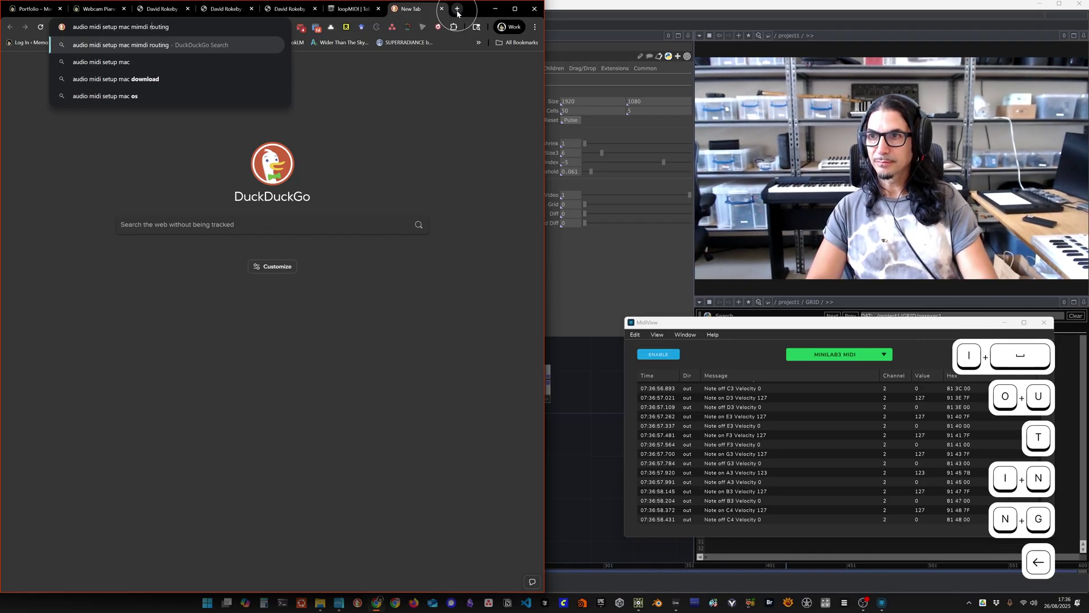
key(Delete)
key(Return)
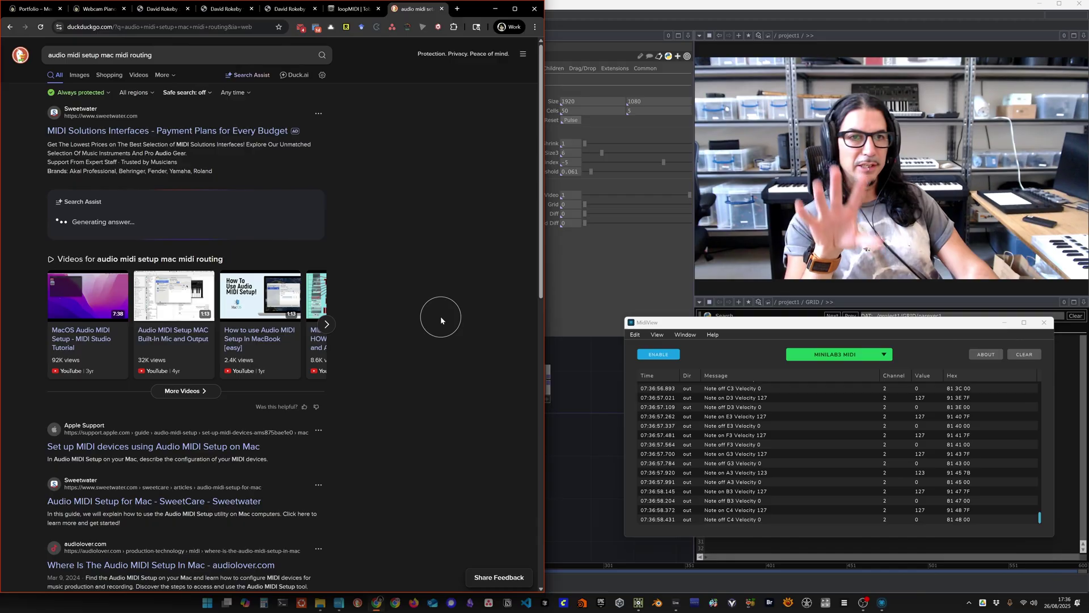
Step: Look through the Mac MIDI routing results, close the search page, and switch to TouchDesigner with the browser minimized
scroll(440, 316, down, 1)
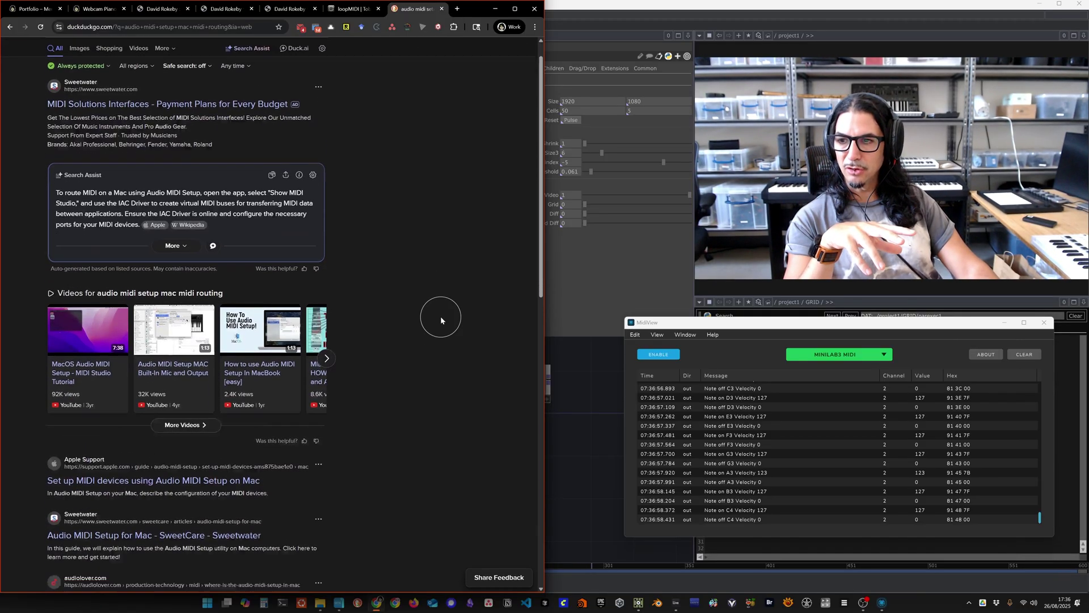
scroll(441, 315, down, 2)
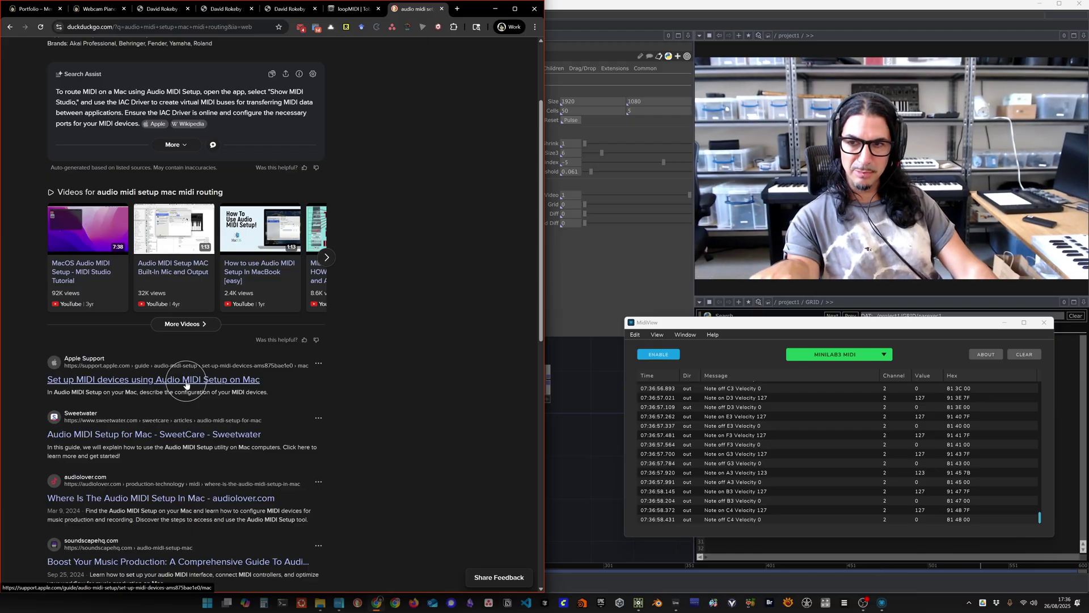
click(442, 8)
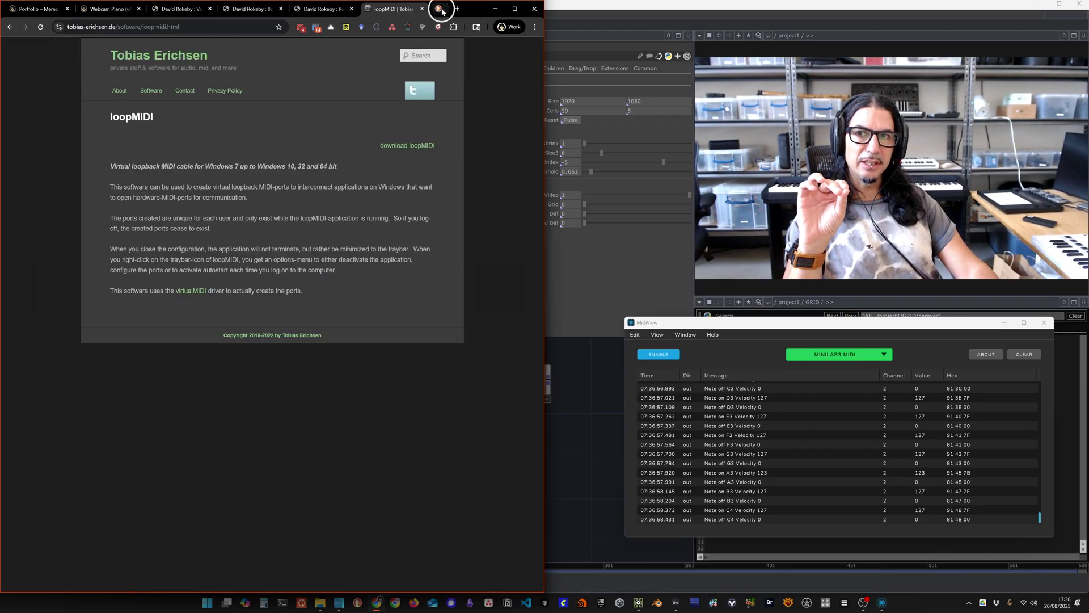
click(495, 10)
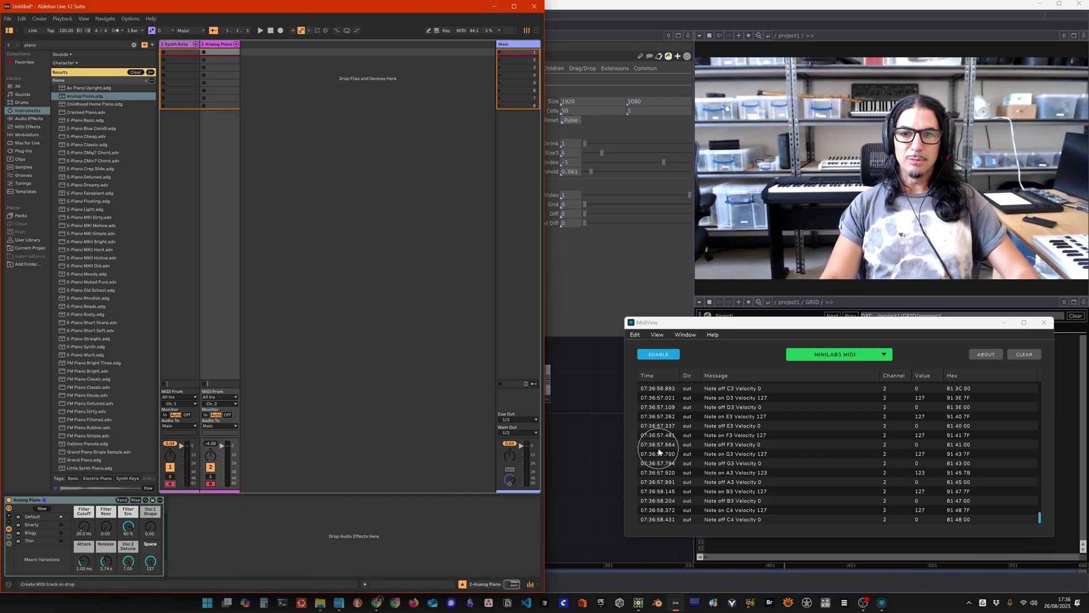
click(588, 463)
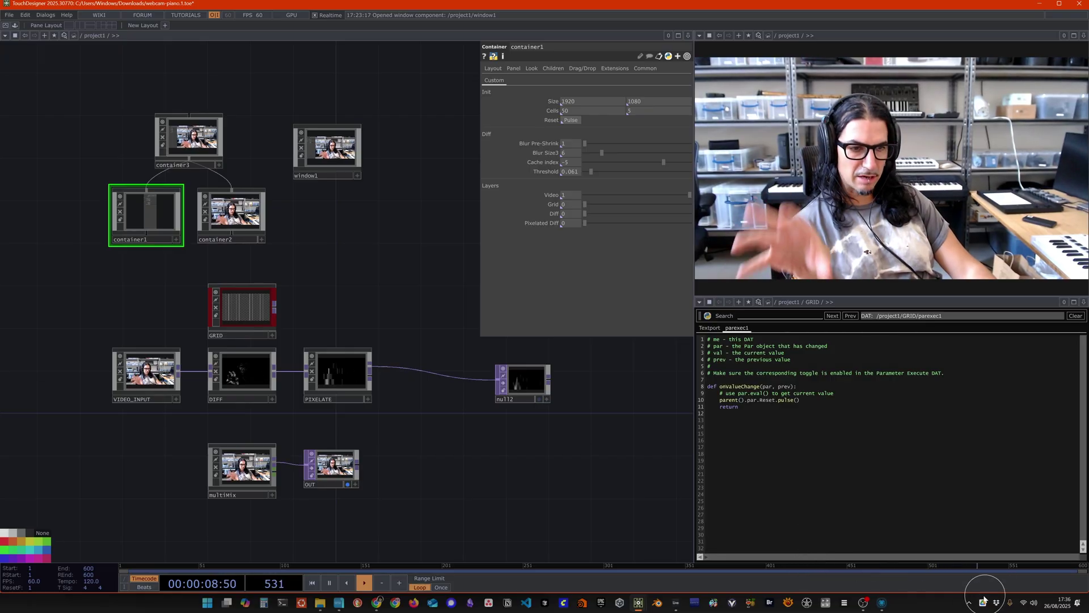
Step: Launch loopMIDI, place its window over TouchDesigner's script editor, and add loopback ports up to loopMIDI Port 4
key(super)
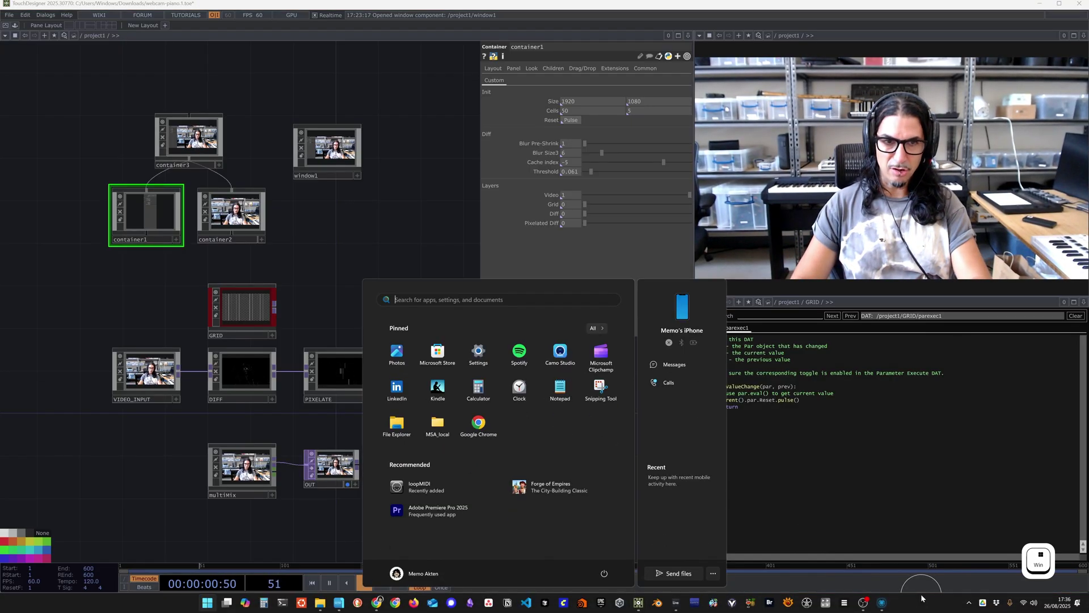
text(loop)
key(Return)
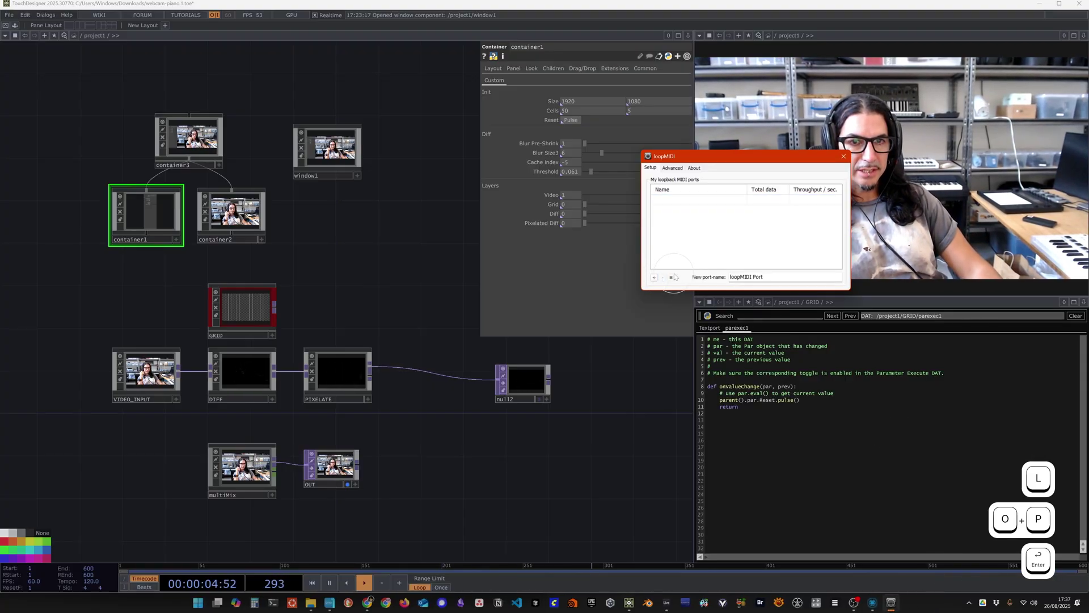
drag(743, 172, 875, 370)
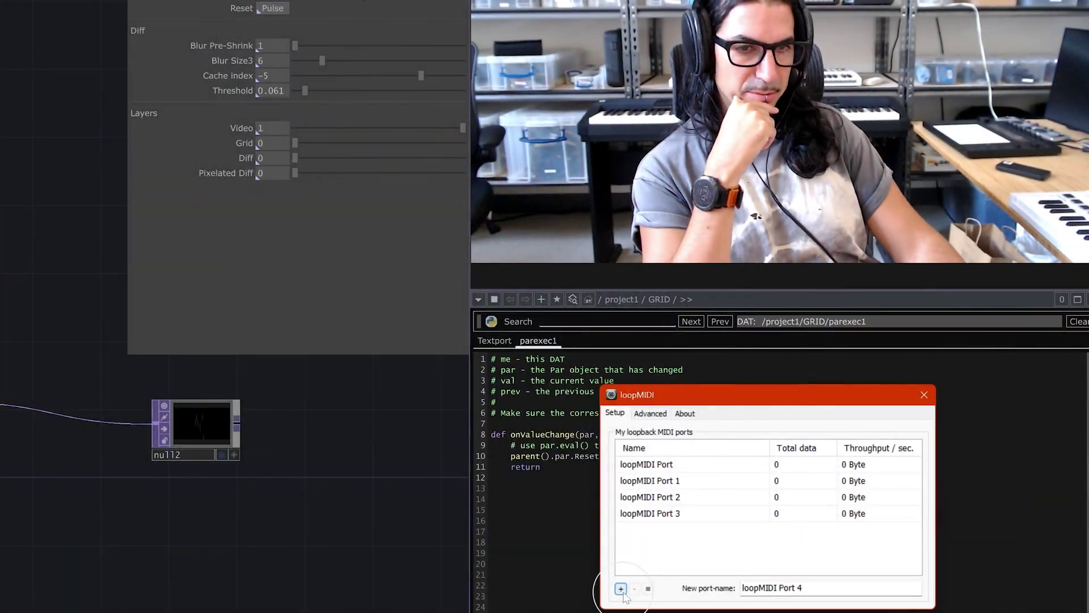
click(621, 588)
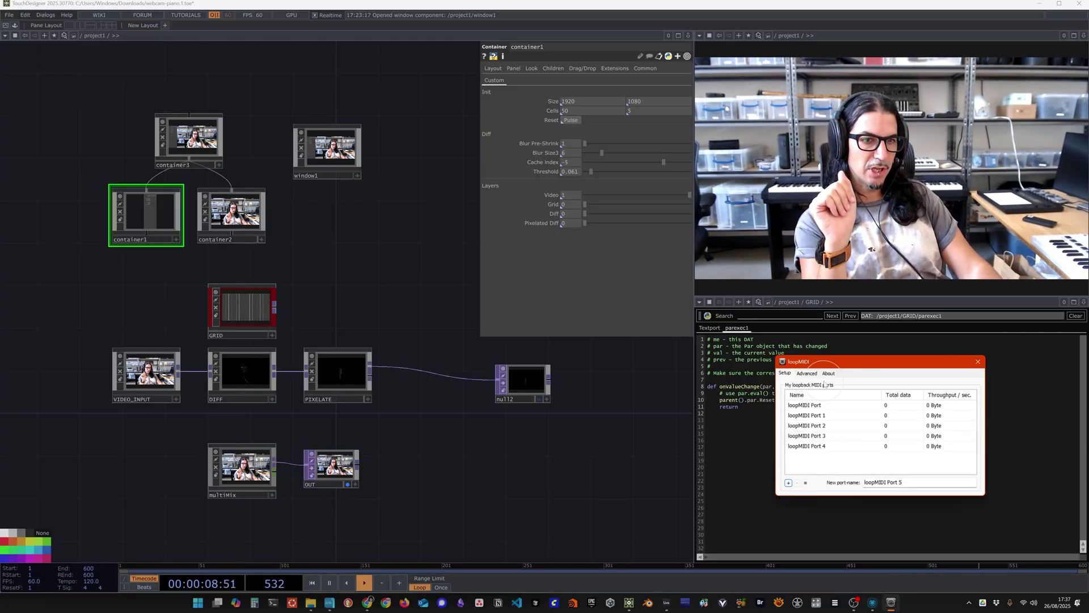
drag(833, 368, 792, 411)
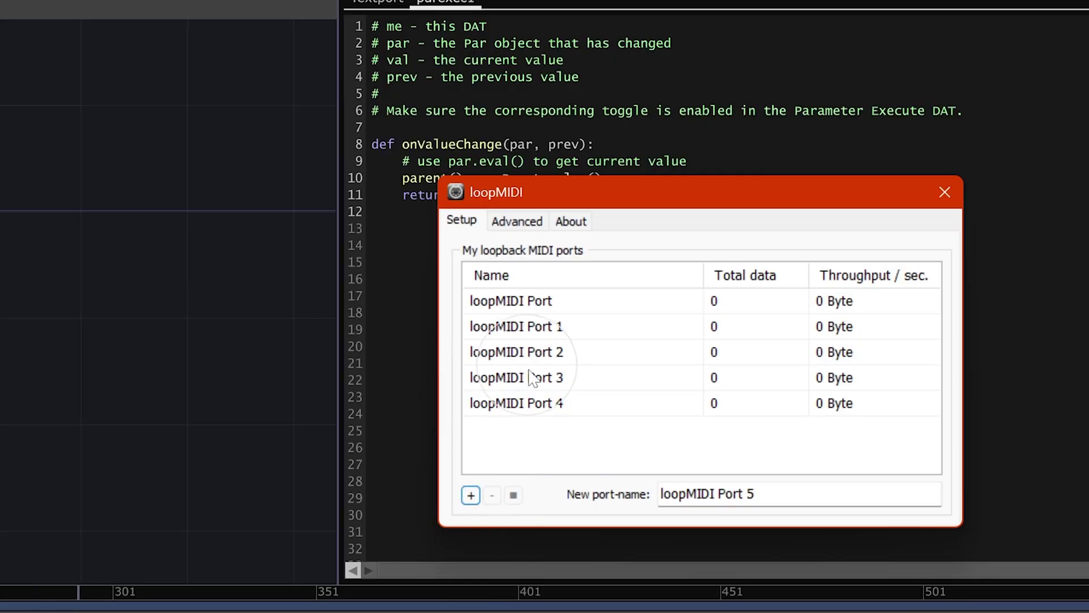
Step: Remove loopMIDI Port 4, 3, 2 and 1, leaving only the first loopMIDI Port, and close the loopMIDI window
click(533, 403)
click(492, 495)
click(492, 494)
click(492, 495)
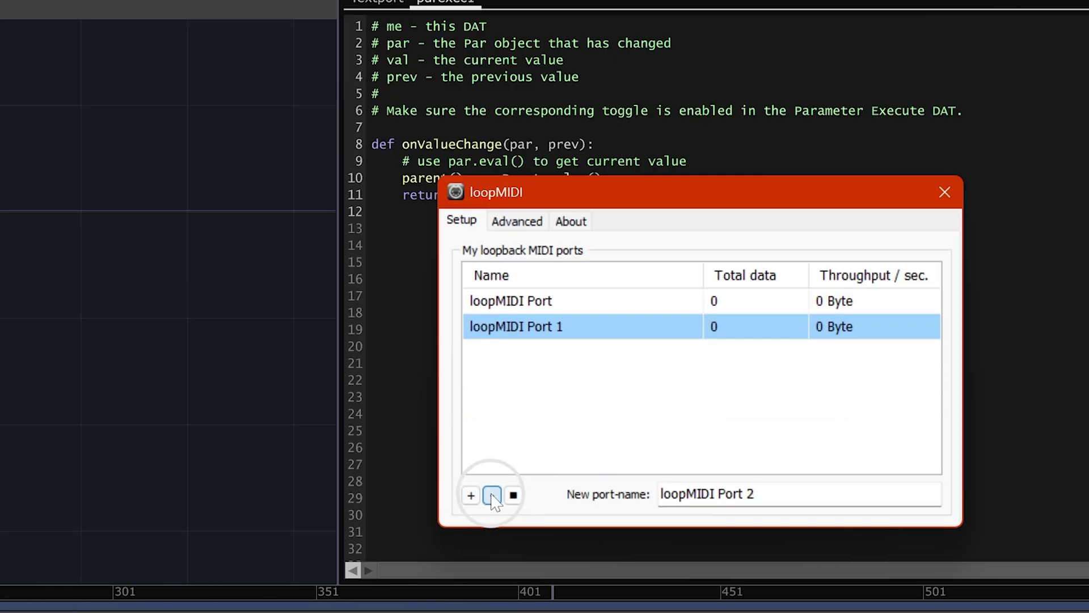
click(492, 494)
click(944, 192)
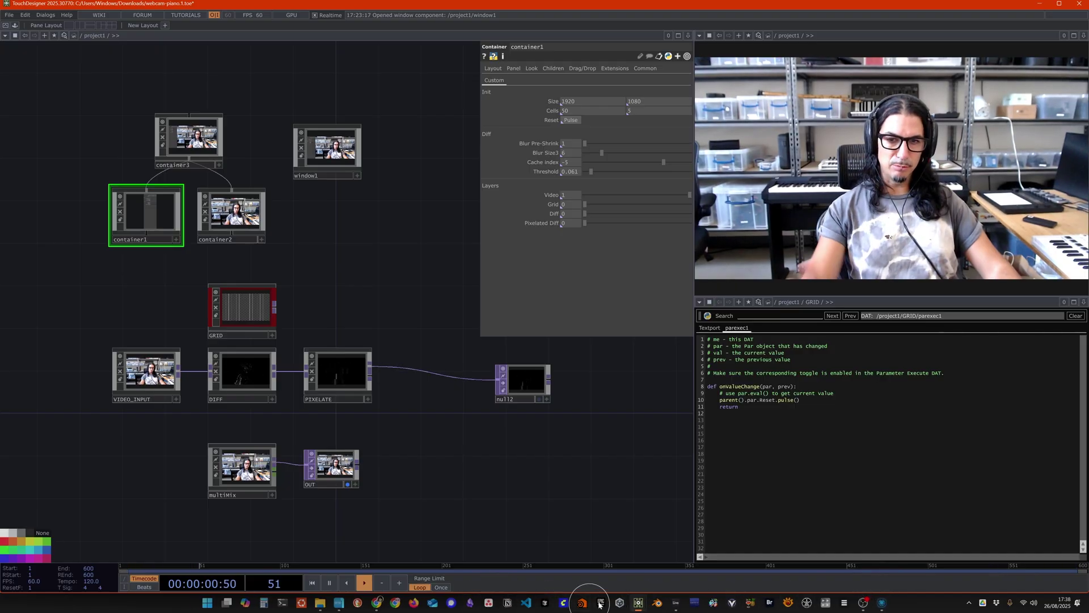
Step: Restart Ableton Live, discarding the changes to the Untitled set
click(678, 606)
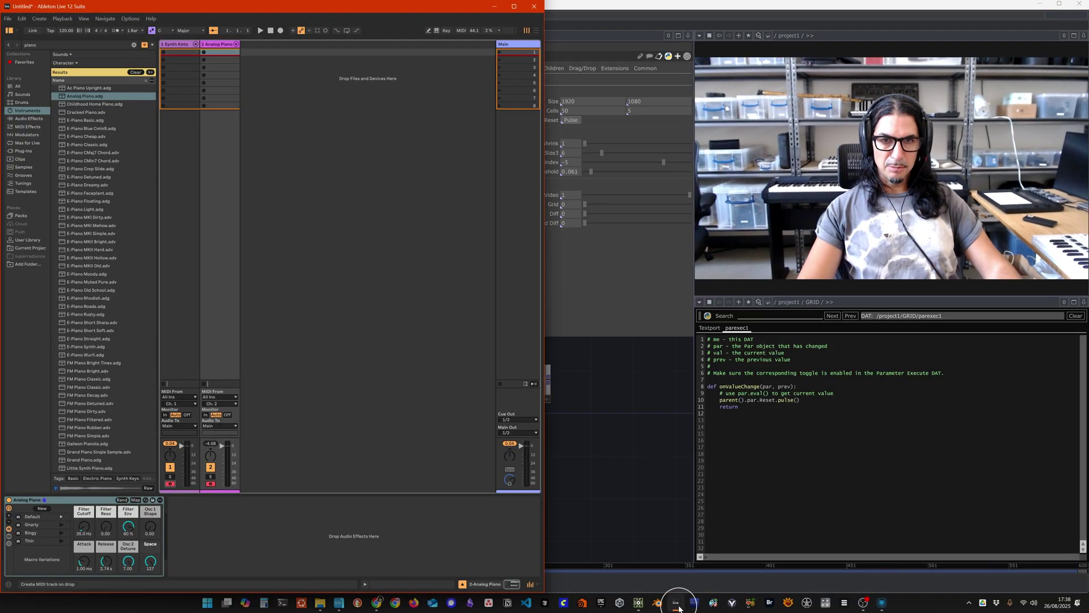
click(534, 6)
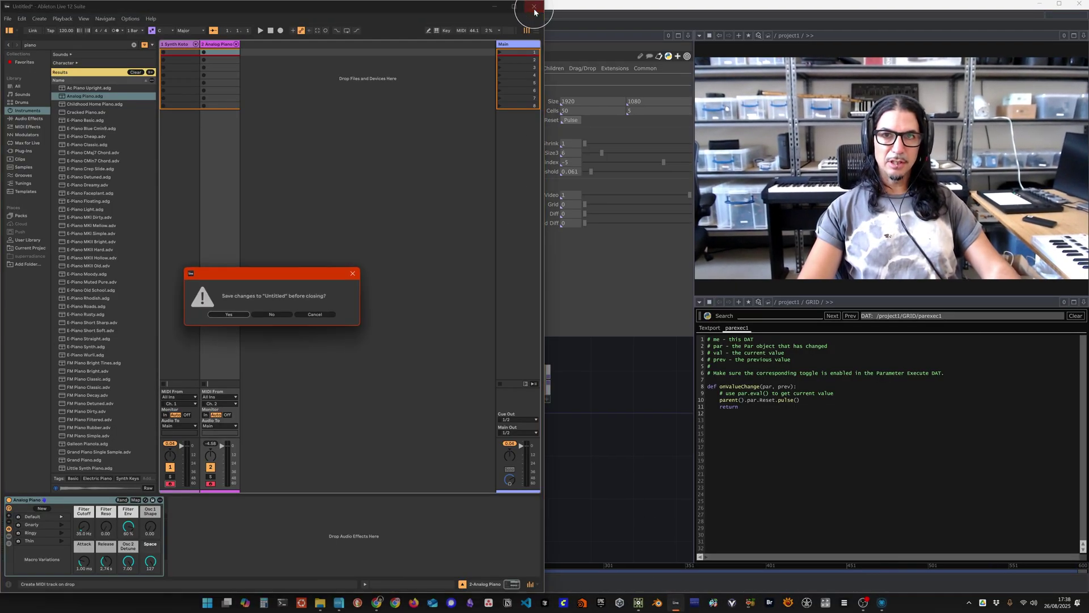
click(272, 314)
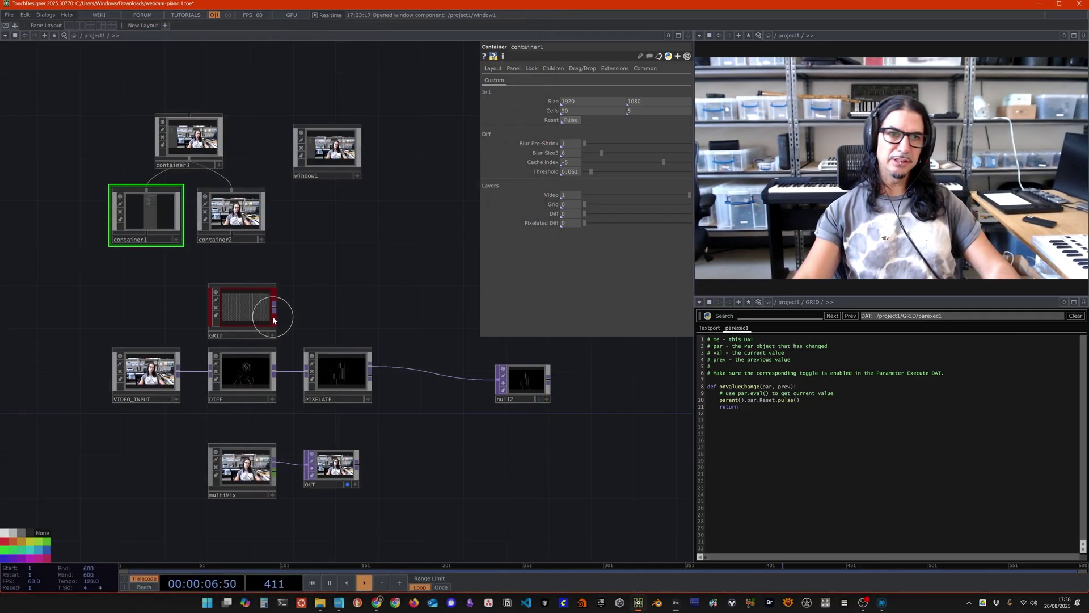
key(super)
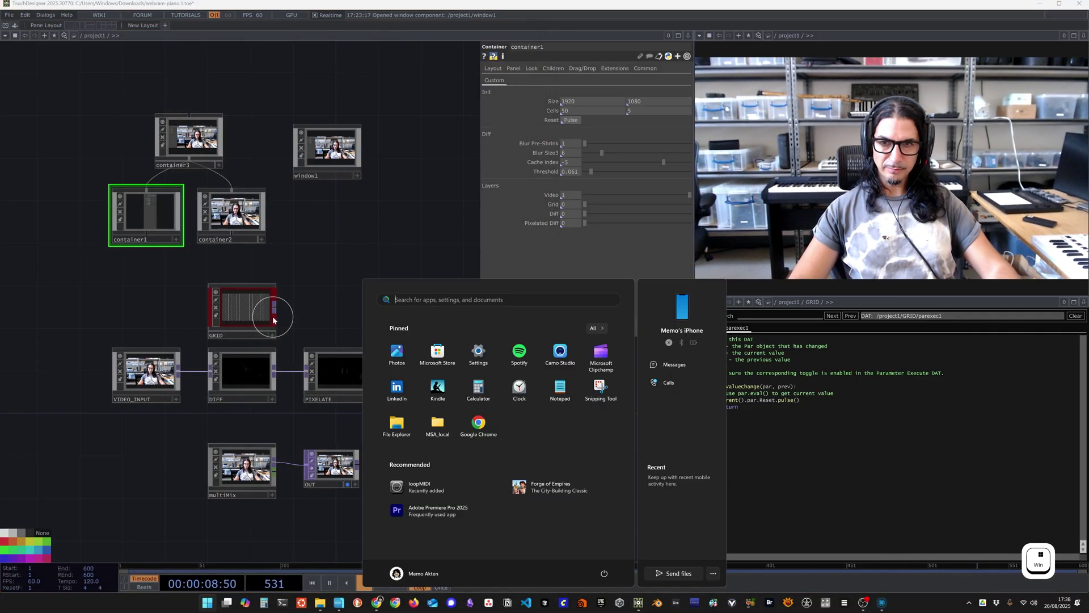
text(able)
key(Return)
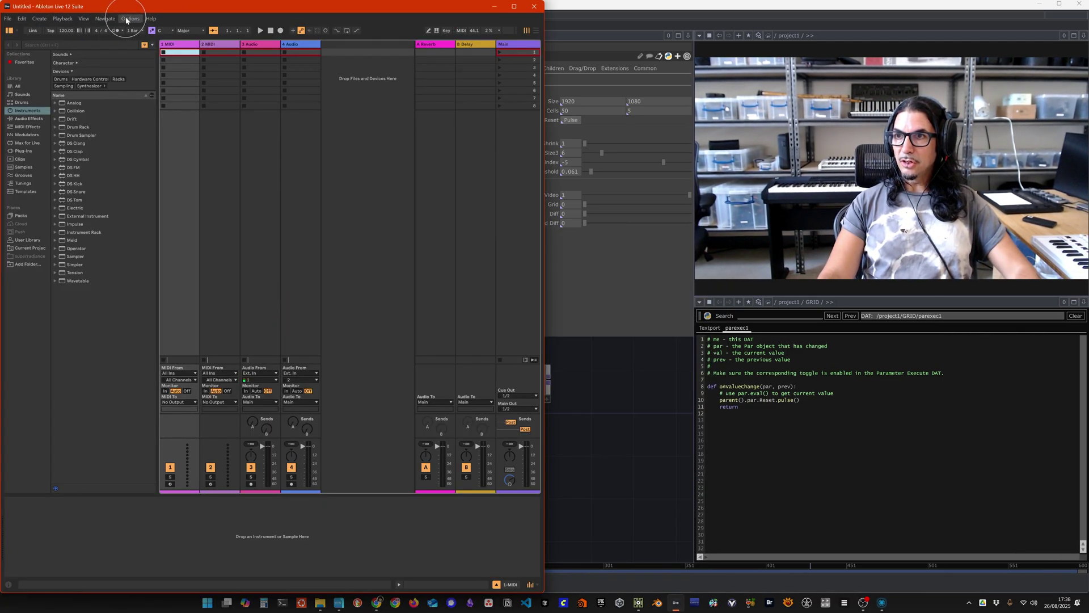
Step: Check Ableton Live's Link, Tempo & MIDI settings for loopMIDI Port among the input ports and whether its Track option is enabled
click(127, 20)
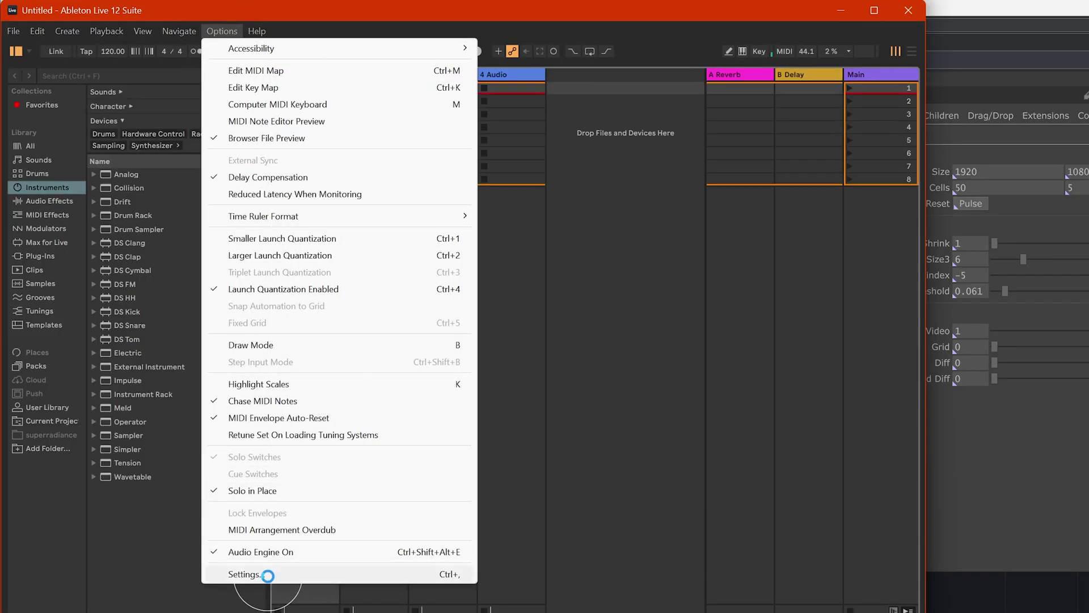
click(262, 574)
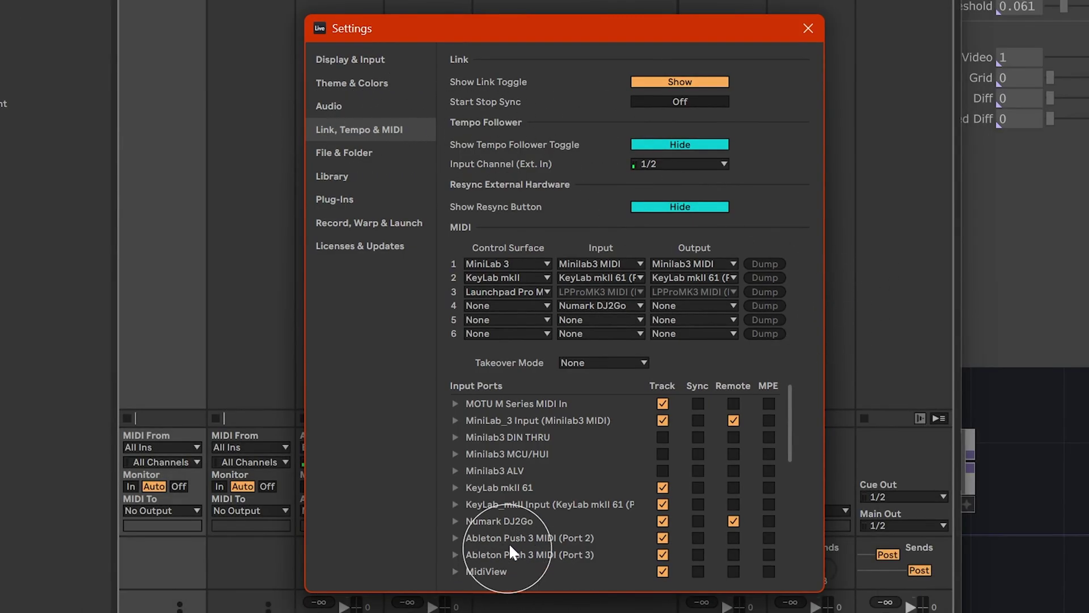
scroll(509, 542, down, 3)
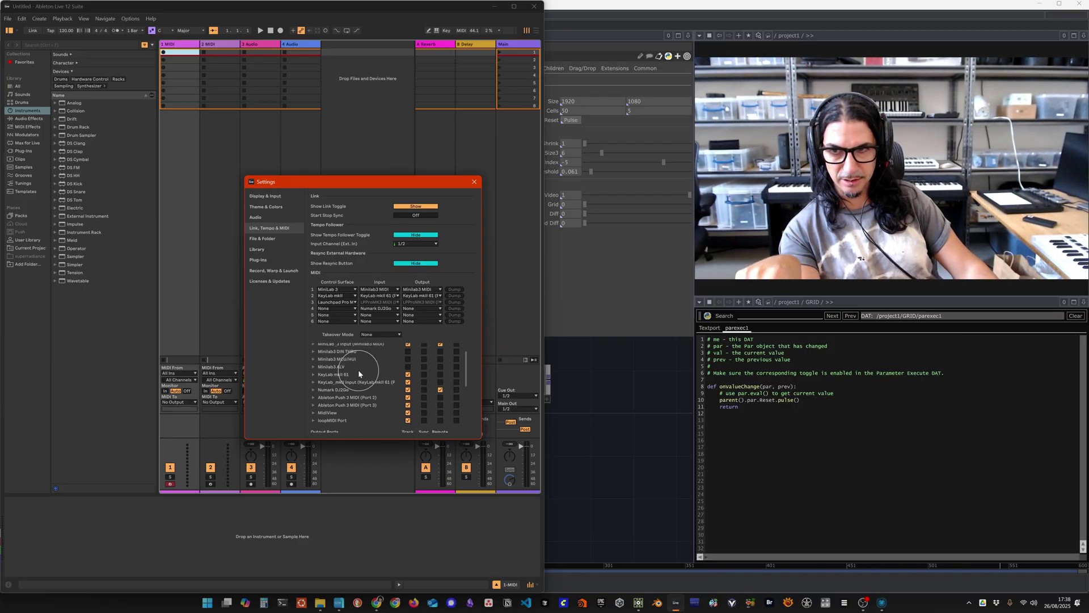
scroll(357, 372, up, 2)
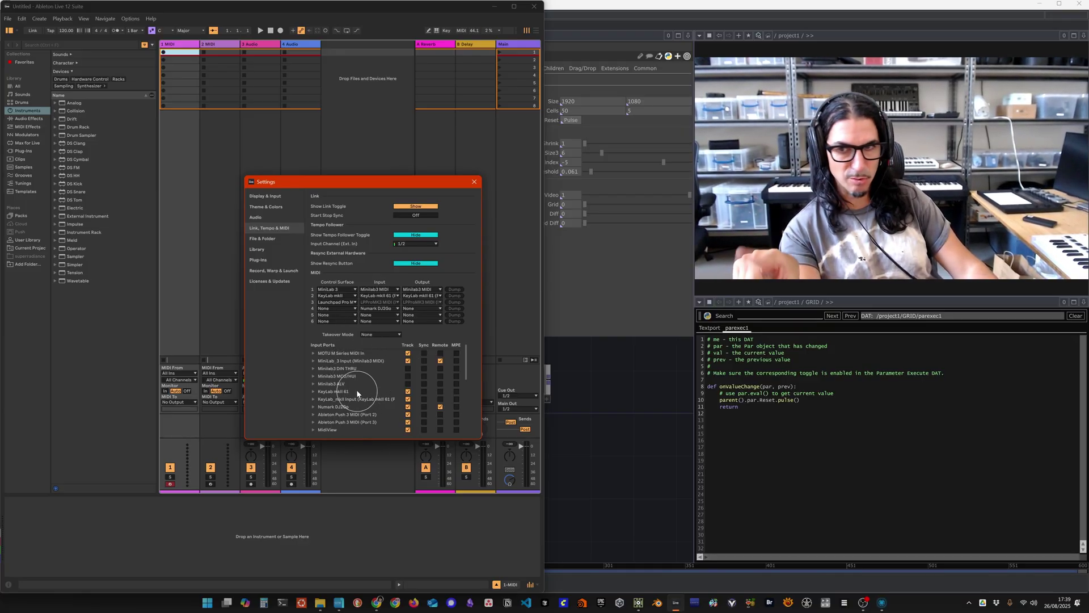
scroll(356, 390, down, 2)
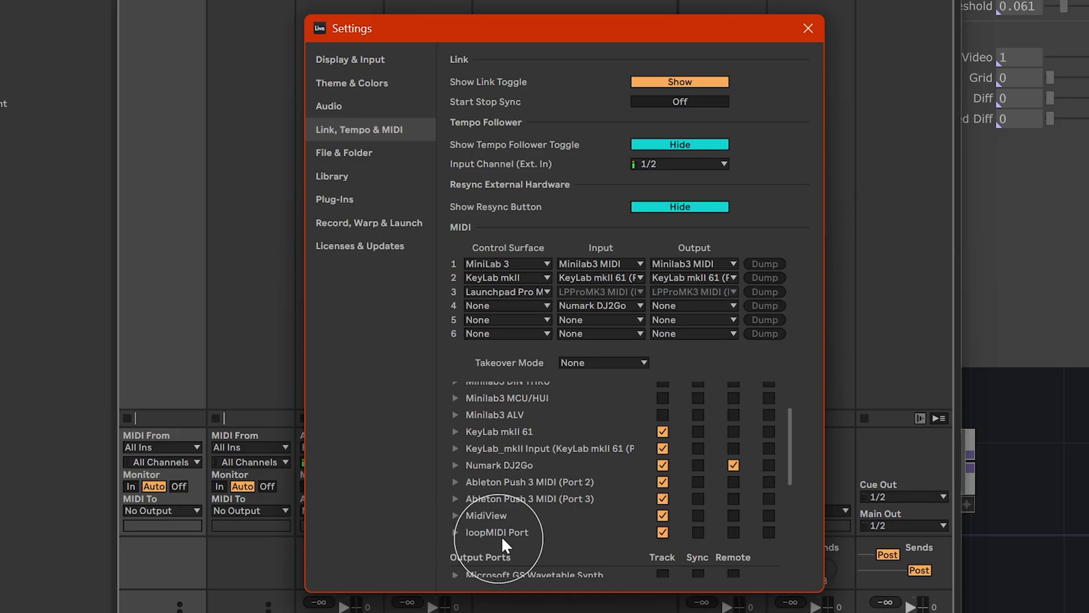
scroll(617, 435, up, 2)
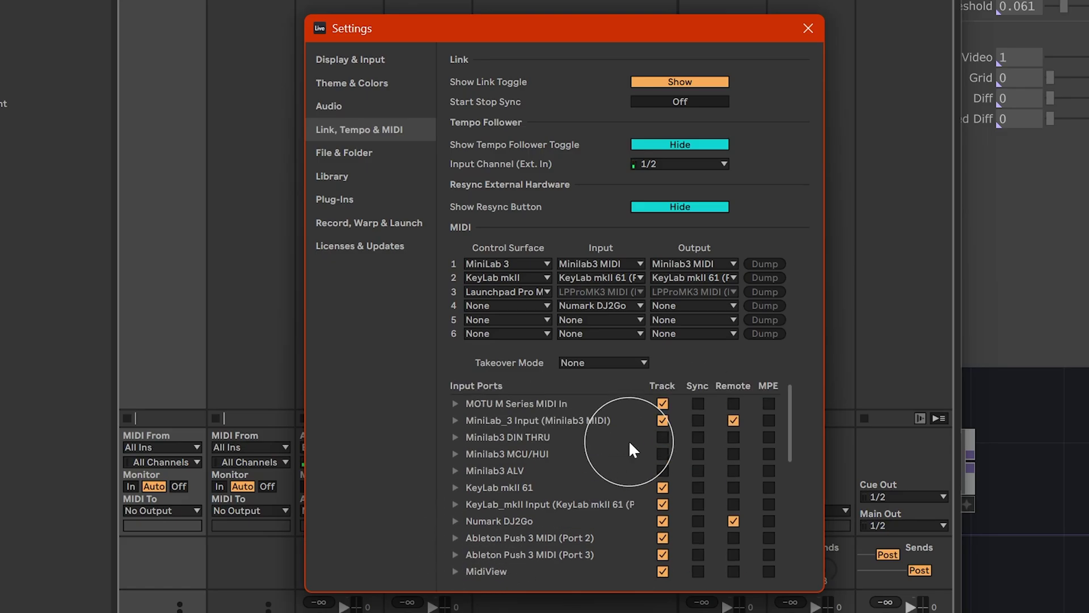
scroll(651, 505, down, 3)
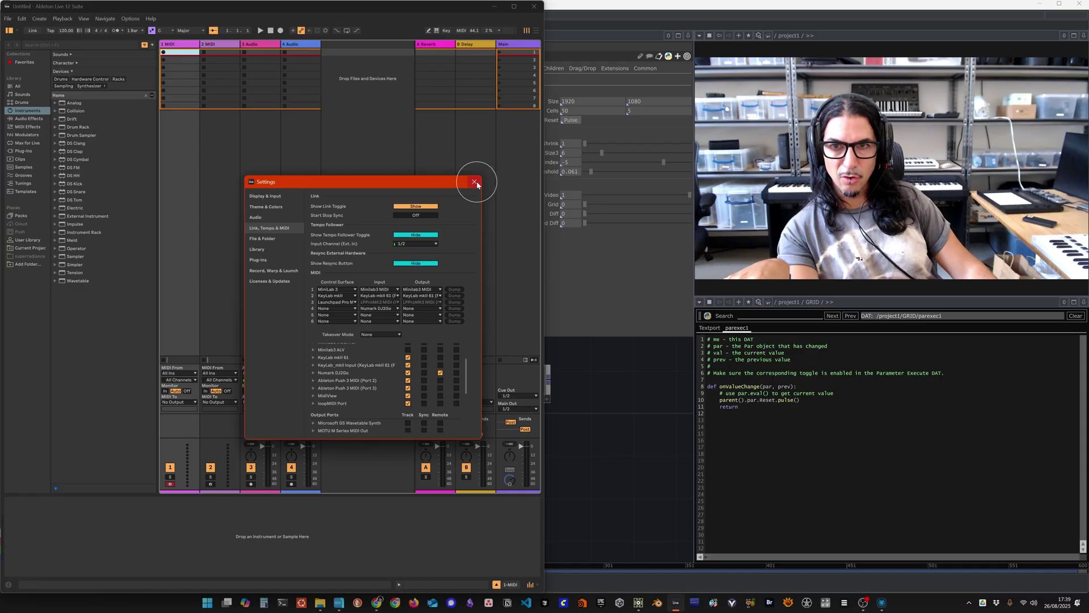
click(808, 28)
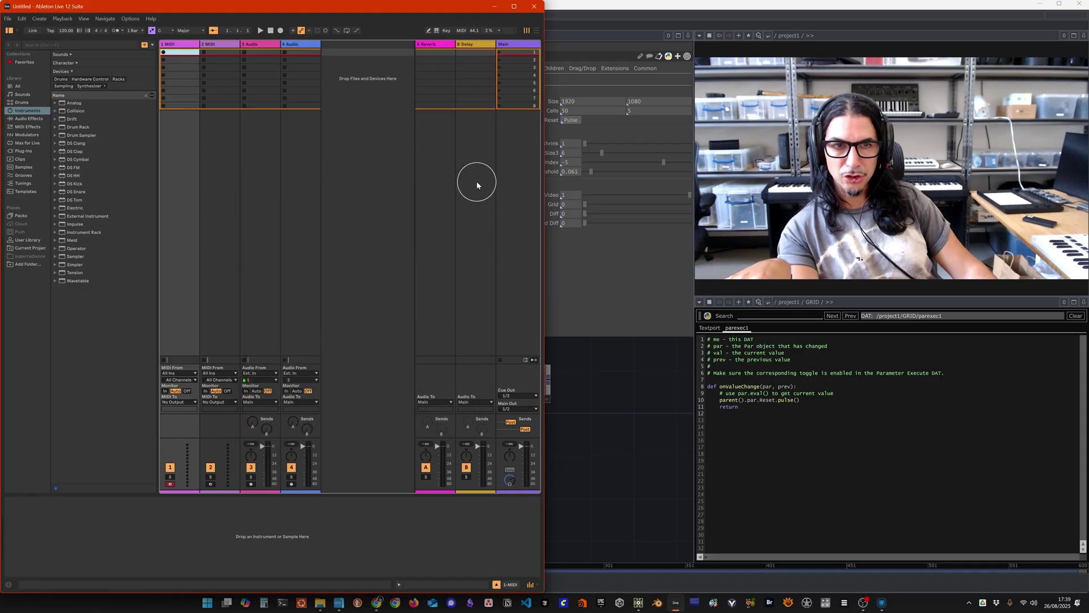
Step: In Ableton Live, delete the 2 MIDI, 3 Audio and 4 Audio tracks from the new set
click(646, 429)
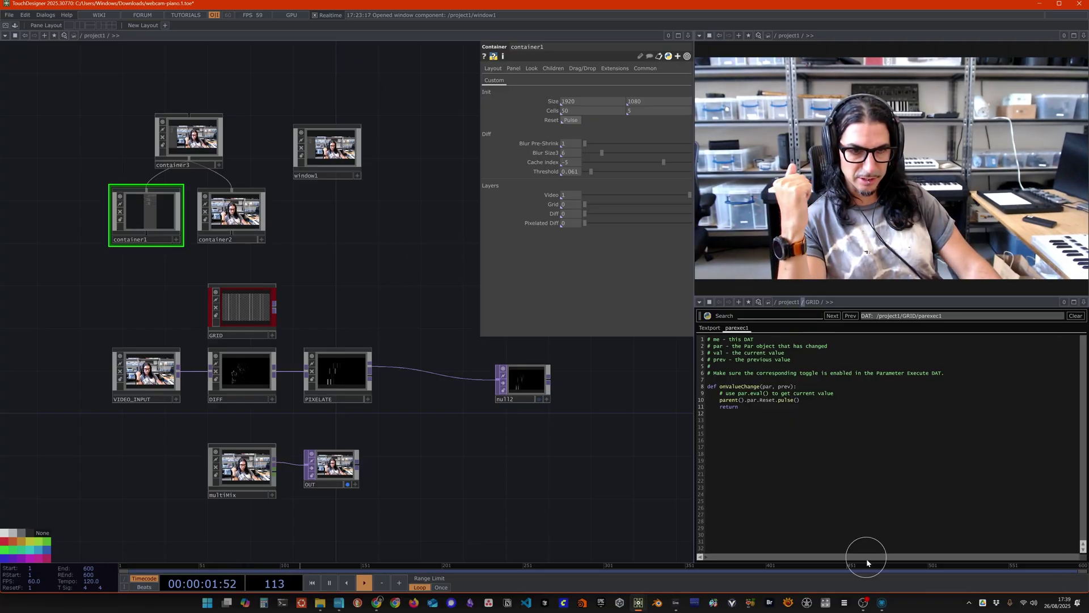
click(676, 603)
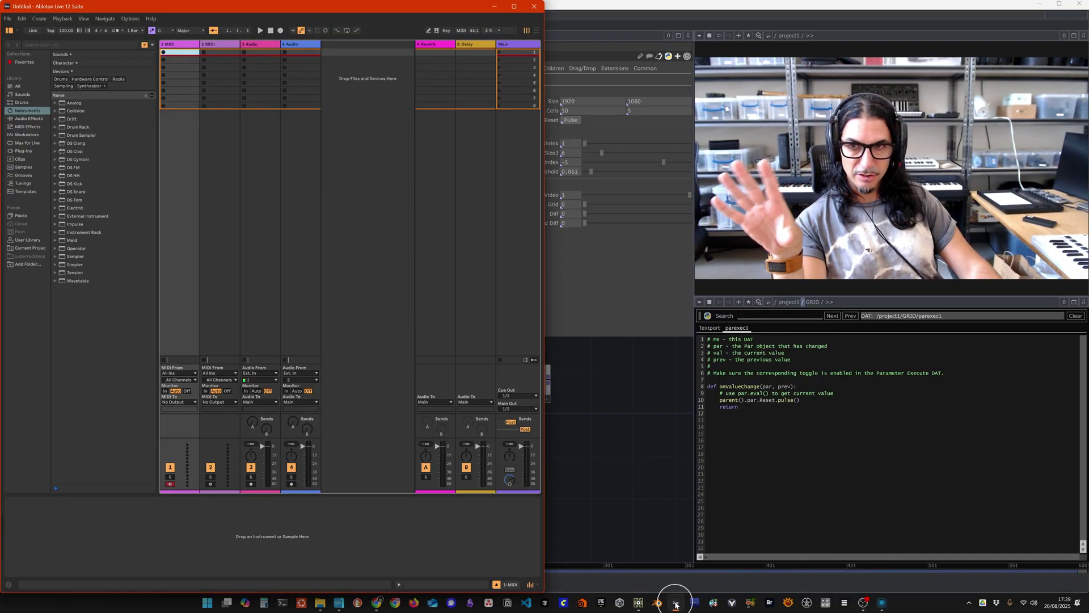
click(220, 45)
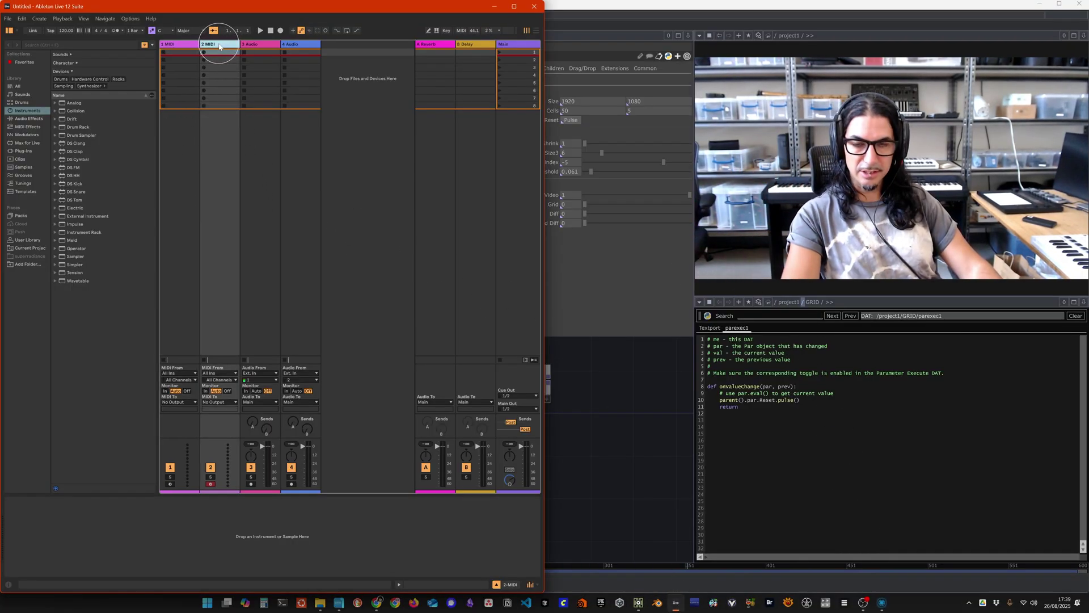
key(Delete)
key(Delete)
key(Delete)
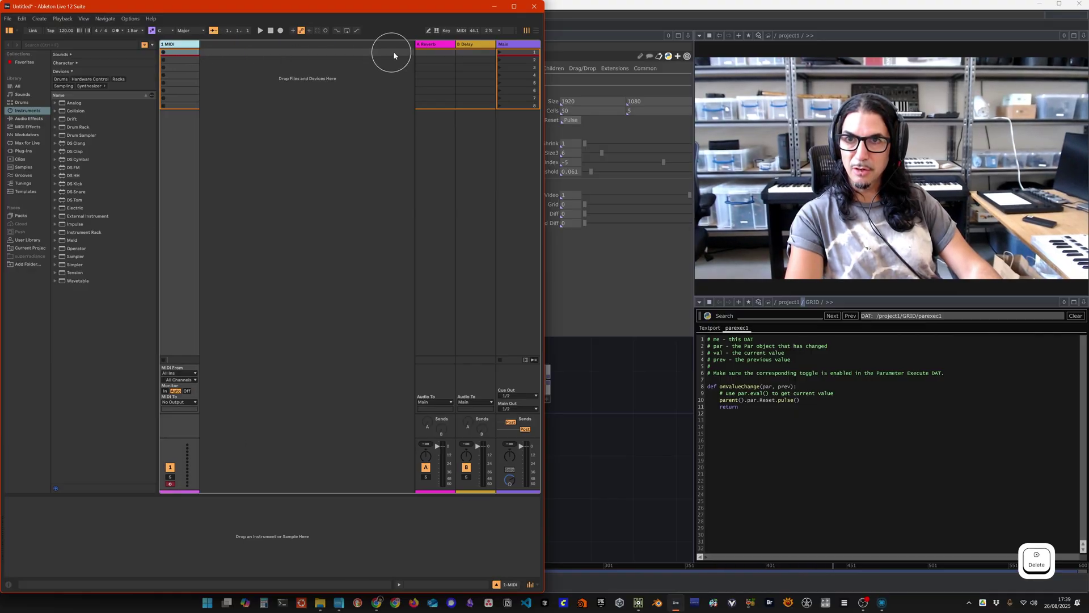
Step: Delete the A Reverb and B Delay return tracks from the Ableton Live set
click(431, 44)
key(Delete)
key(Delete)
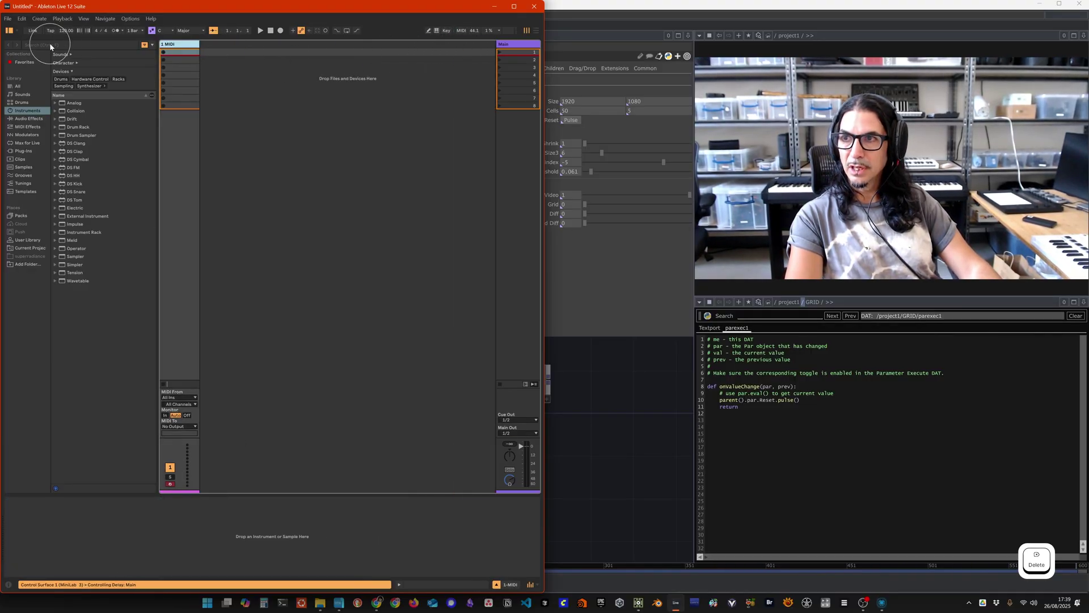
Step: Search the browser for "piano" and load Ac Piano Upright.adg onto the 1 MIDI track
click(50, 45)
text(i)
key(BackSpace)
text(pia)
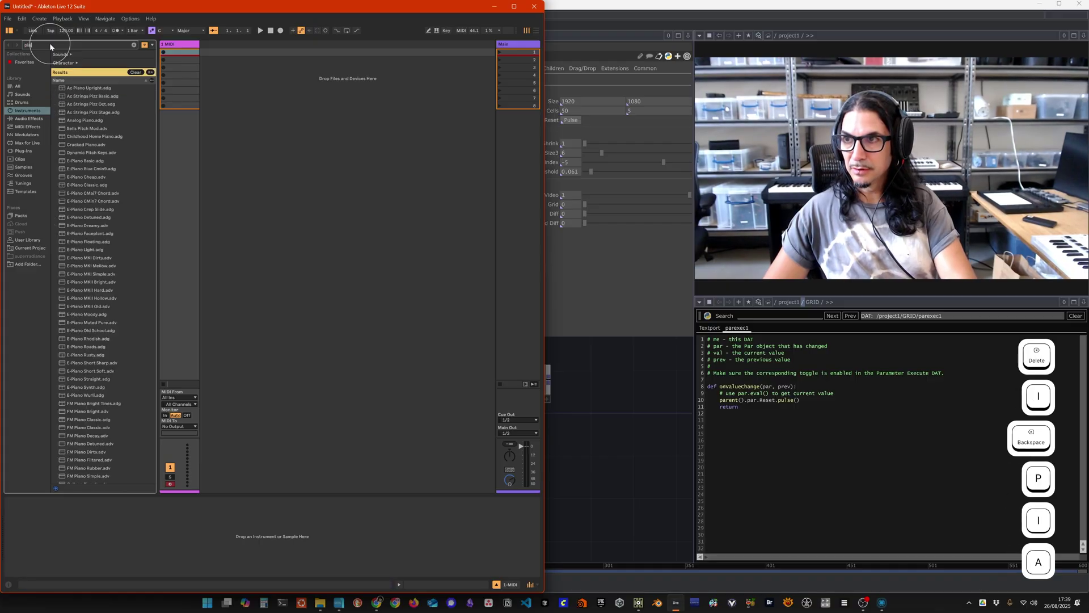
text(no)
drag(91, 88, 182, 146)
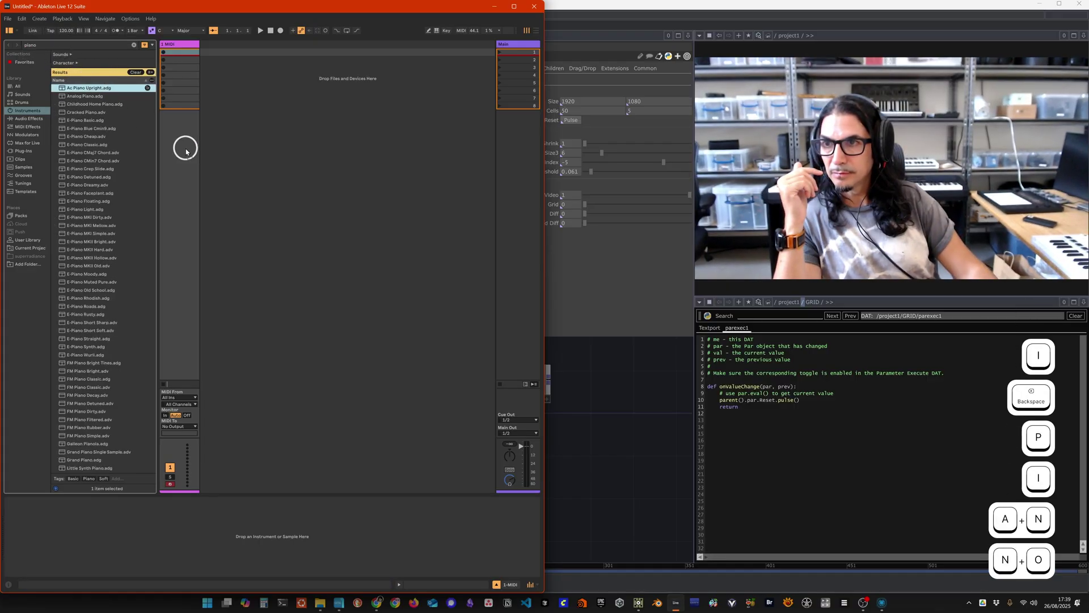
click(185, 147)
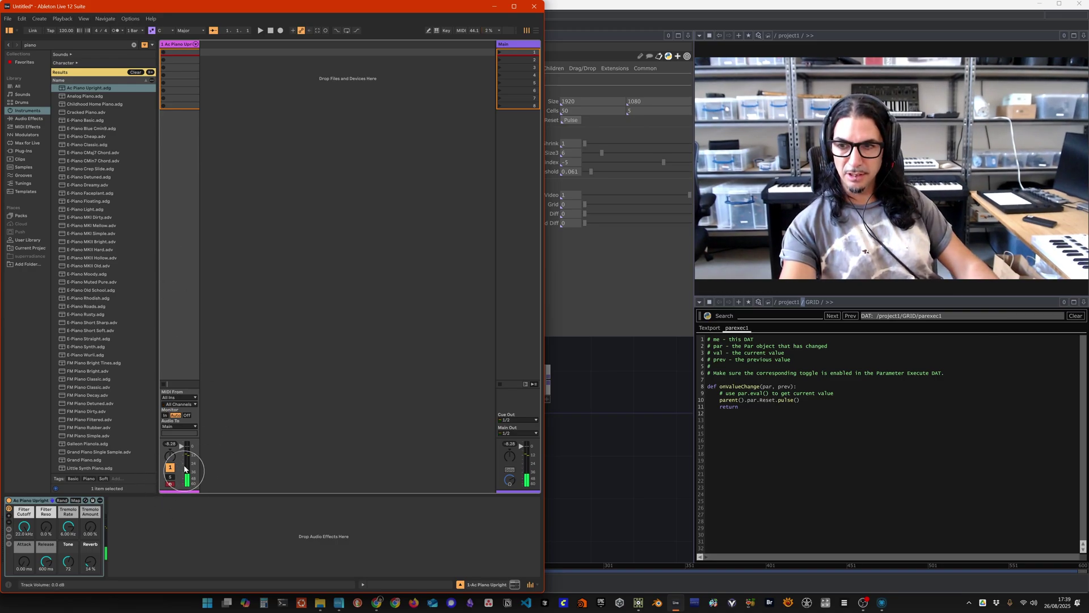
scroll(194, 453, up, 3)
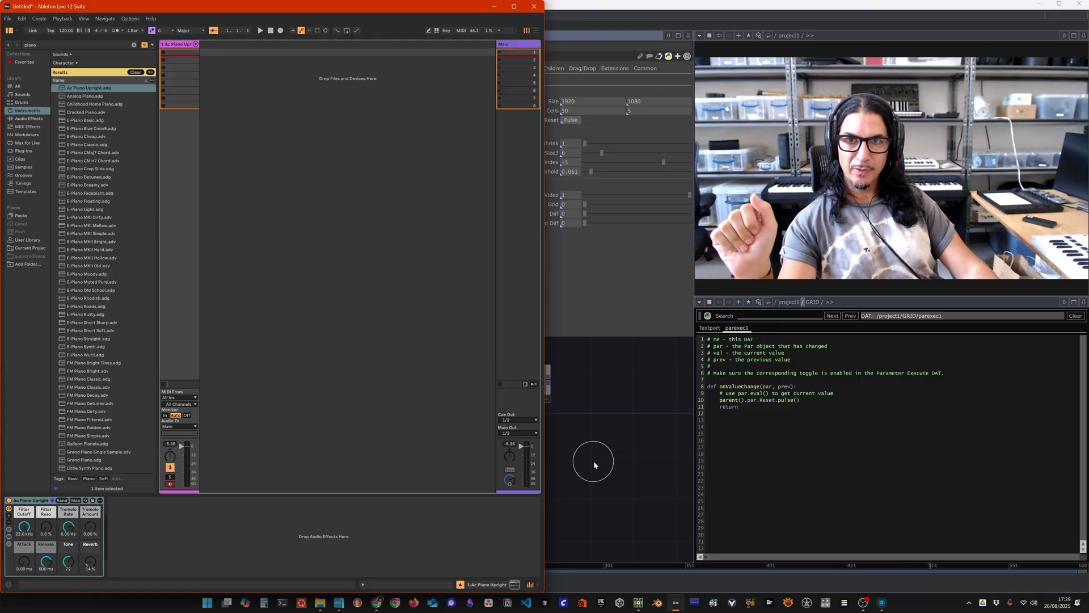
Step: Switch to TouchDesigner and create a MIDI device mapping with Minilab3 MIDI as the In Device, then close the MIDI Mapper
click(608, 433)
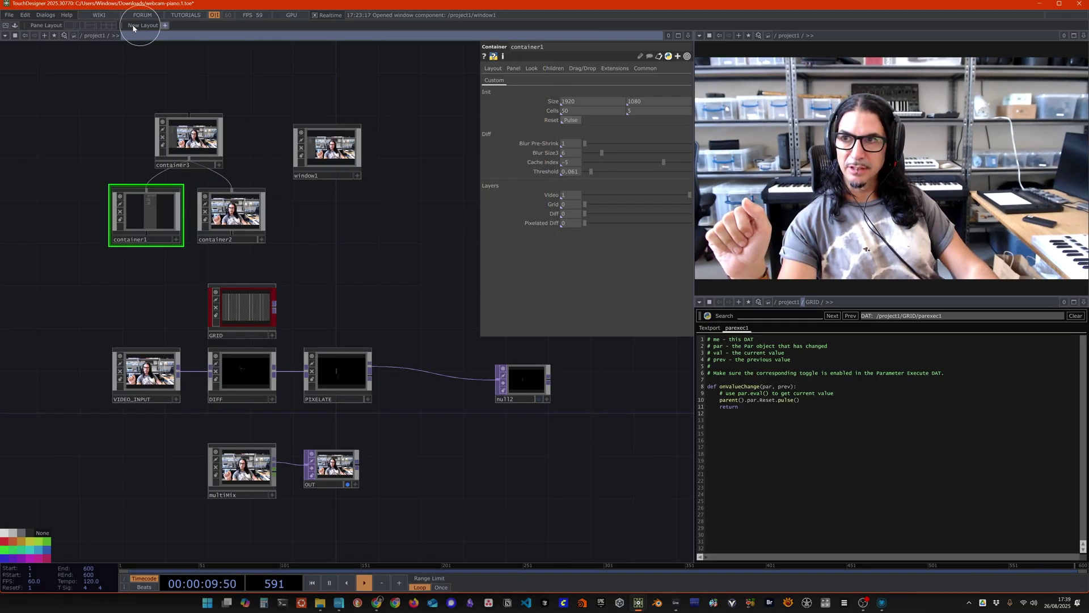
click(53, 18)
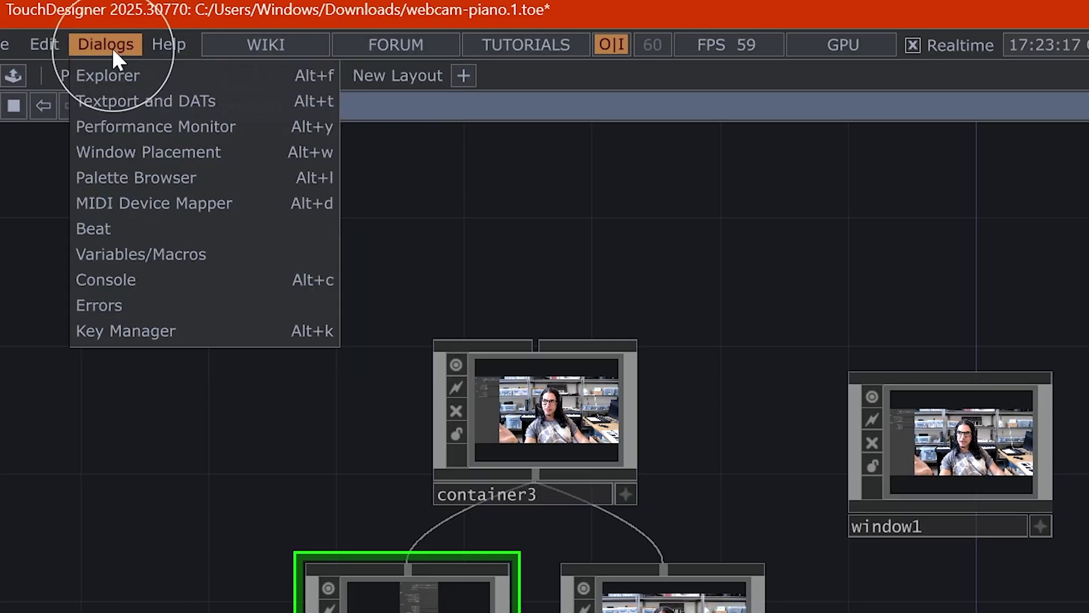
click(128, 201)
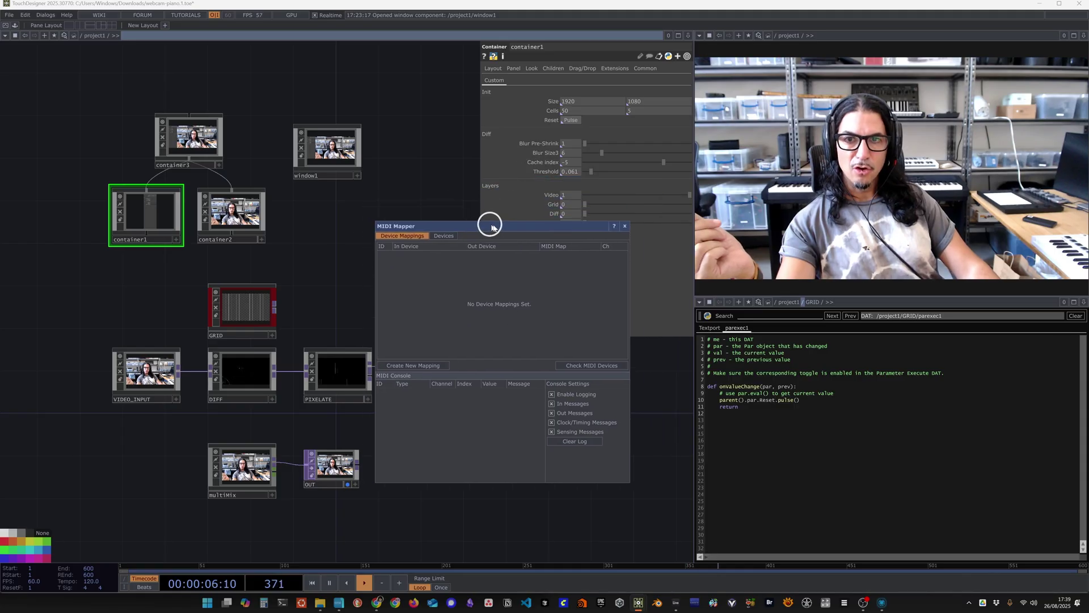
drag(492, 227, 508, 231)
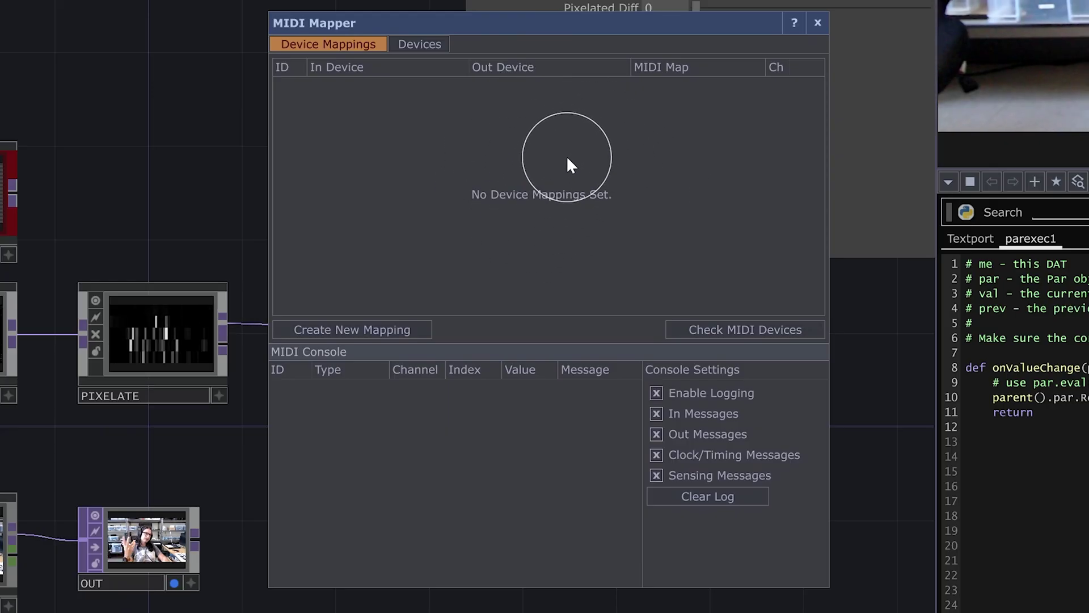
click(365, 329)
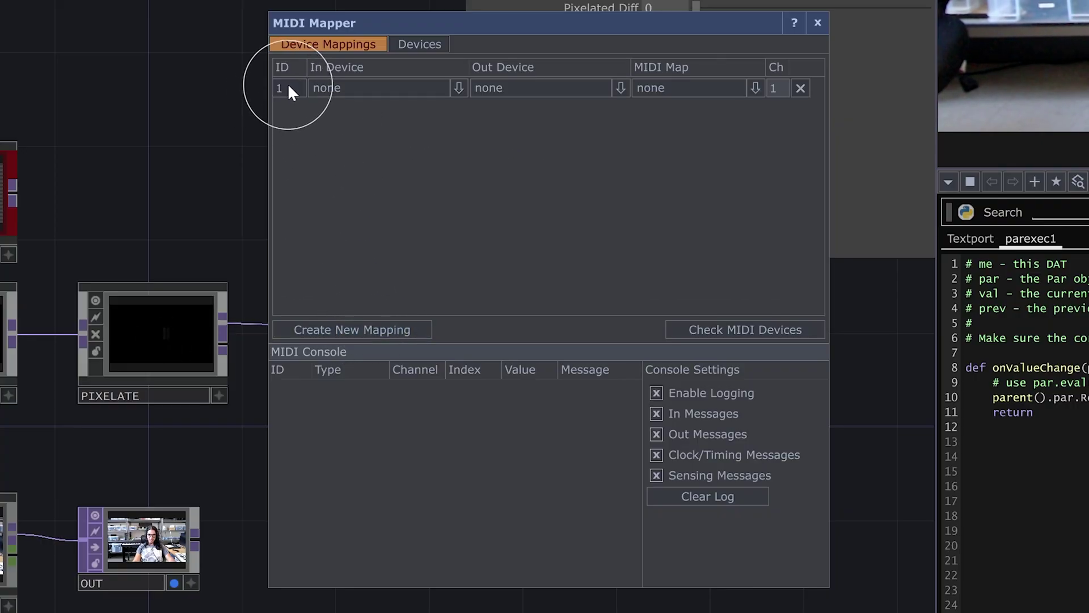
click(379, 87)
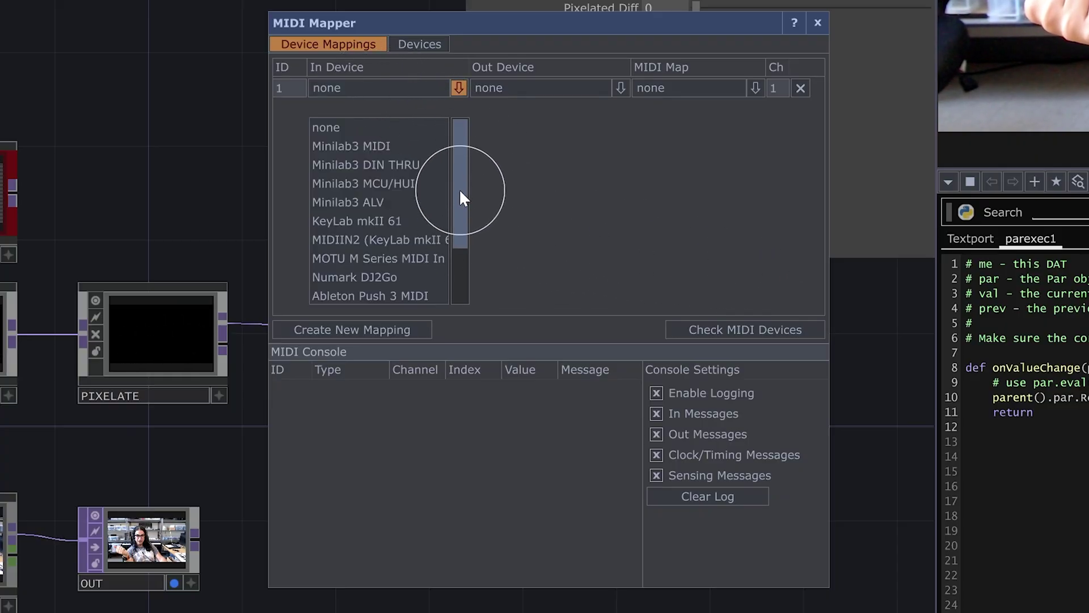
drag(459, 188, 465, 153)
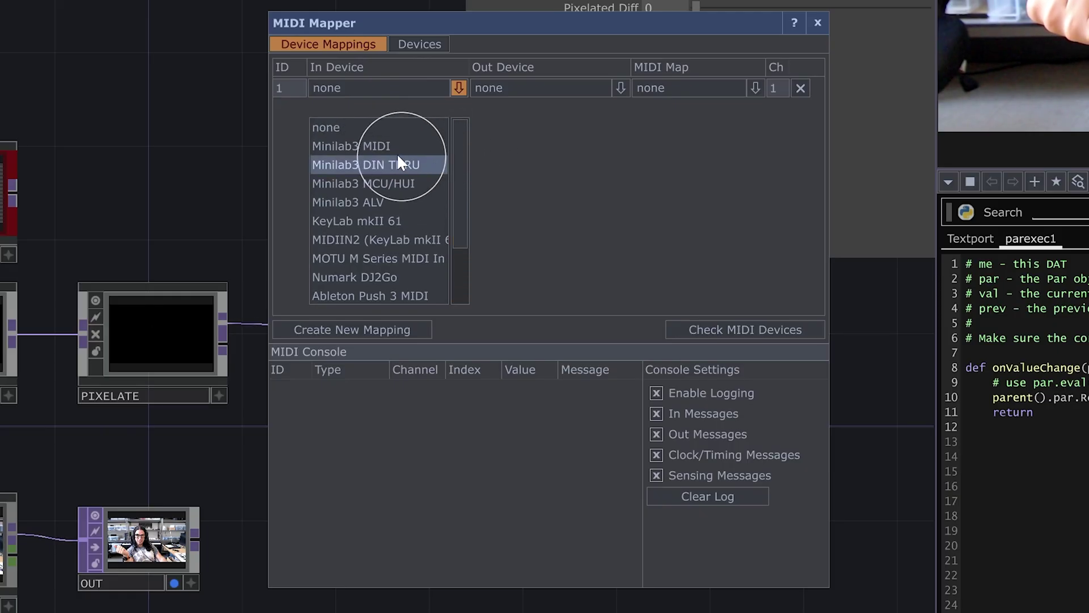
click(382, 148)
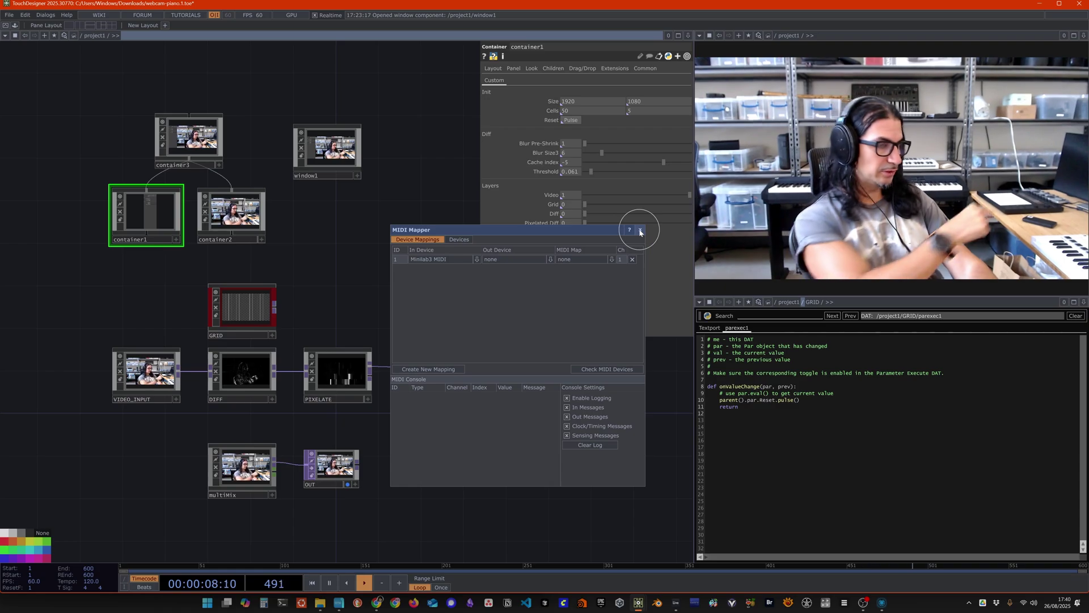
click(640, 231)
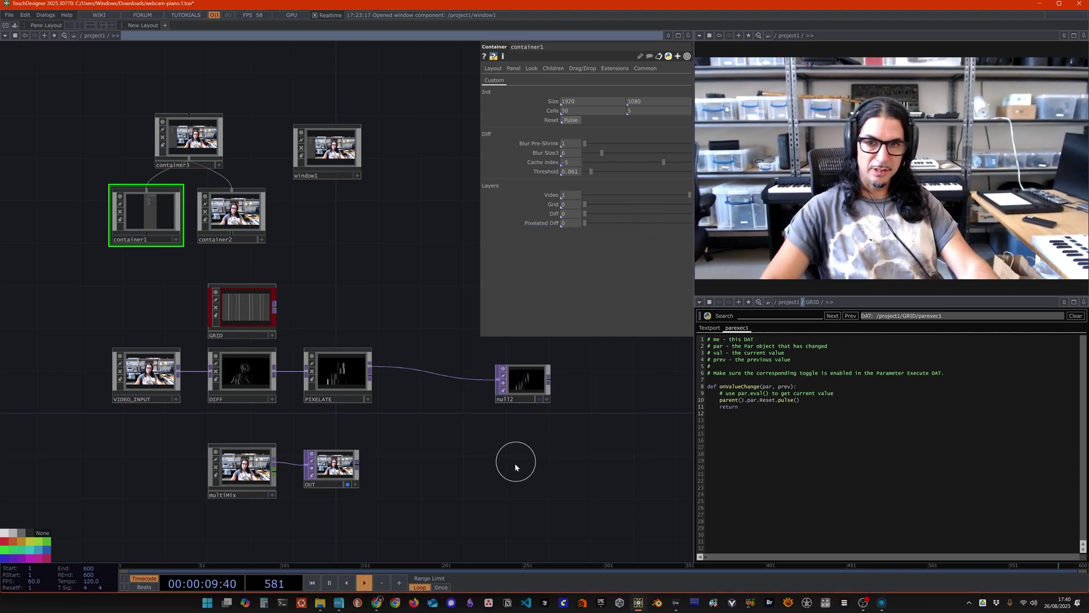
Step: Add a MIDI In CHOP in empty network space below the multiMix and OUT operators
drag(513, 383, 541, 85)
double_click(299, 369)
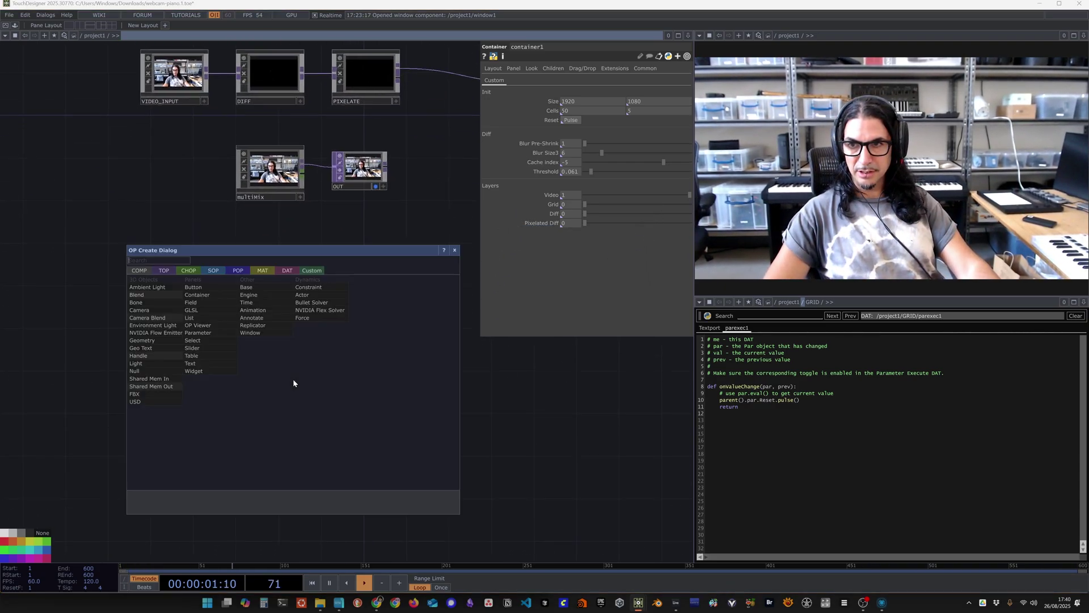
click(188, 270)
text(midi)
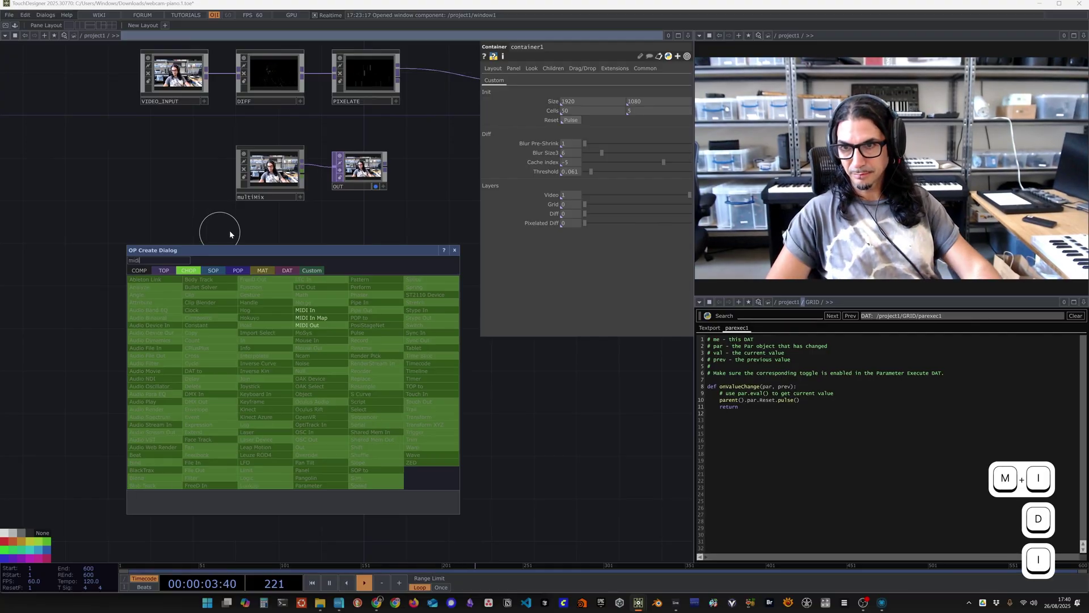
click(305, 310)
click(358, 417)
scroll(384, 447, up, 3)
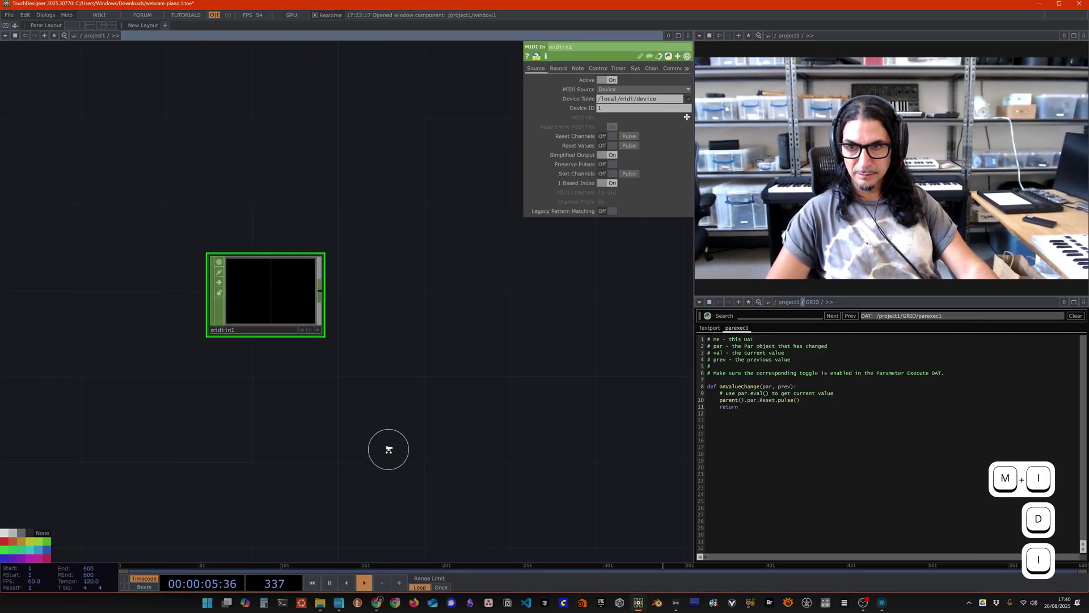
scroll(474, 423, down, 2)
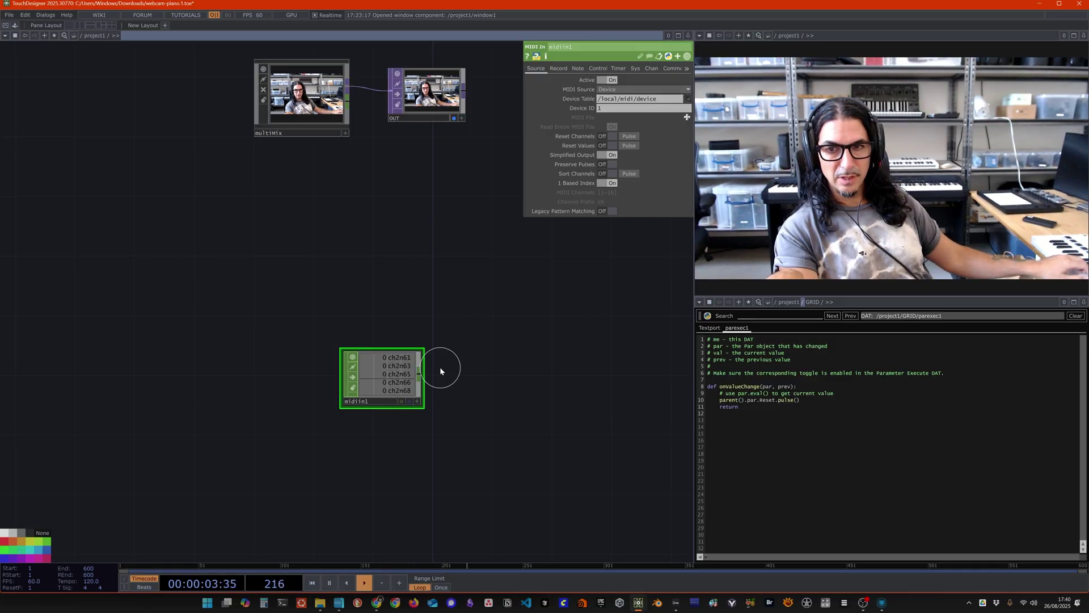
scroll(469, 384, up, 2)
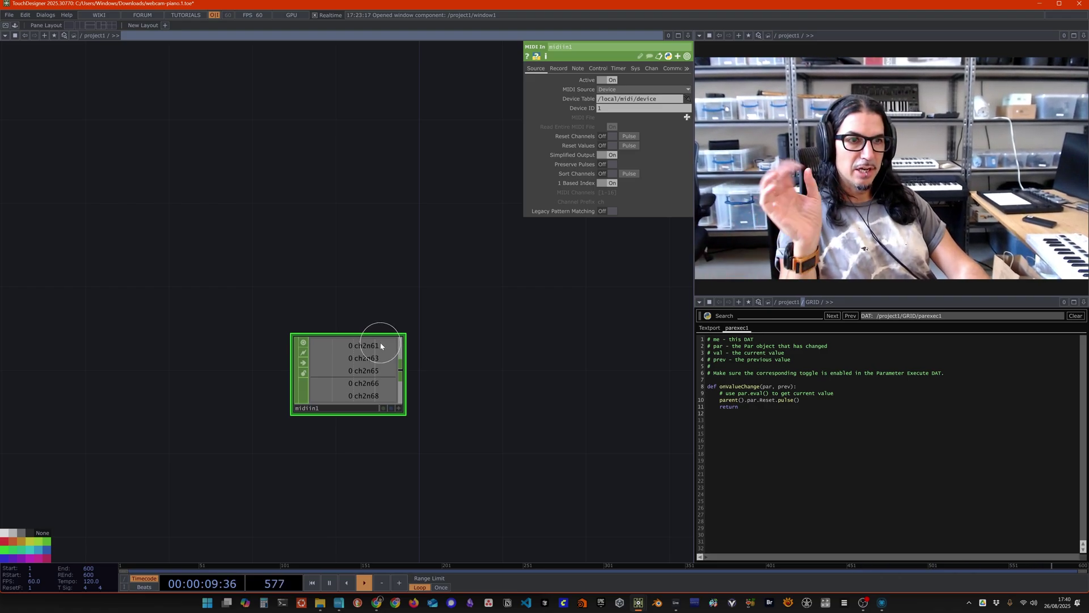
Step: Switch to the web browser, search for "midi note mappings" in a new tab and open the Computer Music MIDI Key Number Chart
click(376, 602)
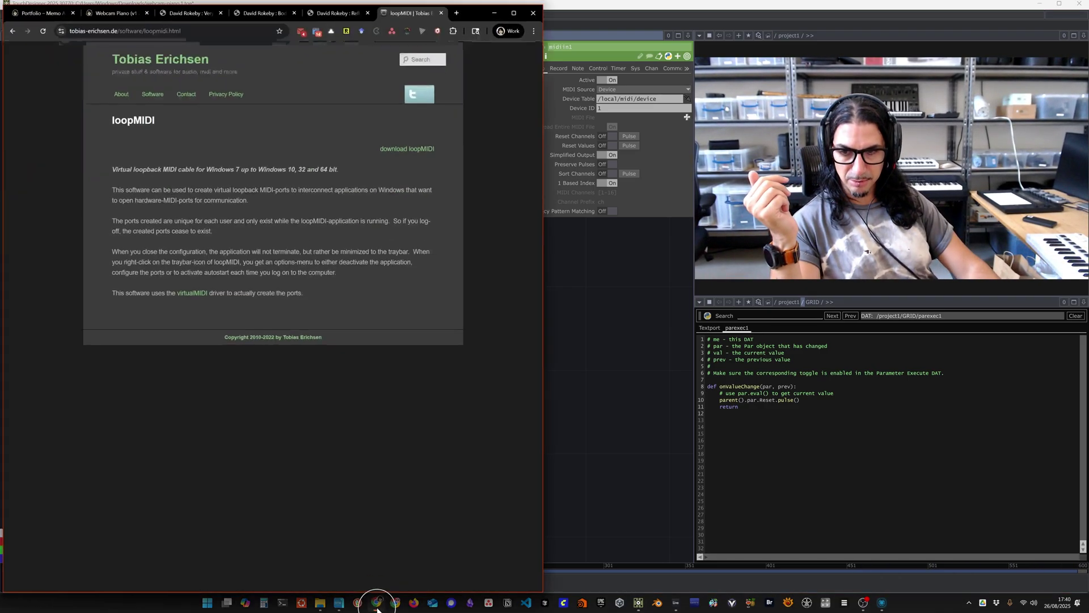
click(457, 13)
text(midi note)
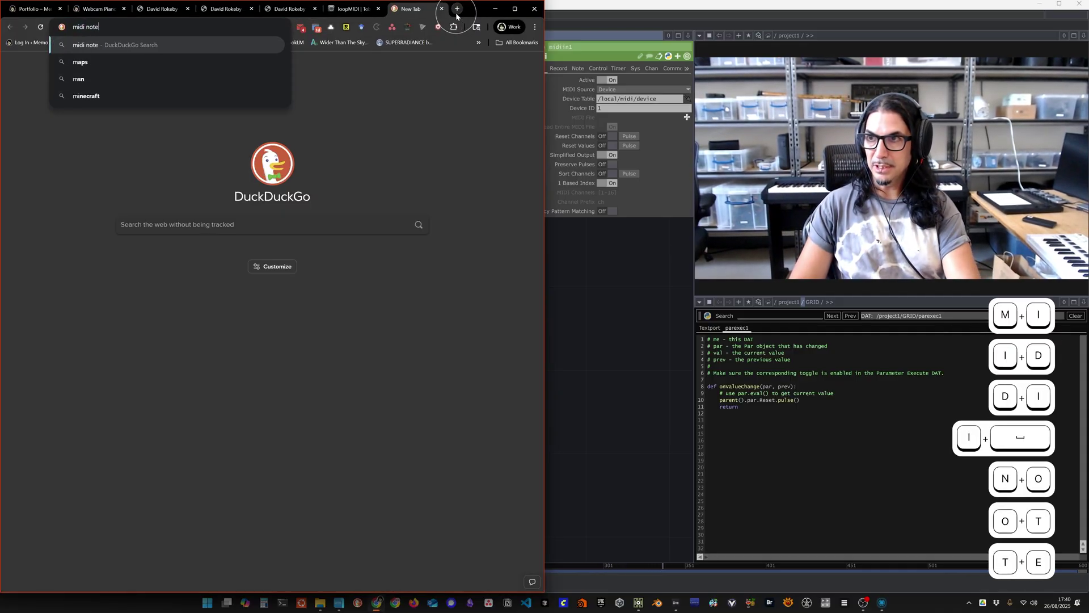
text( mappings)
key(Return)
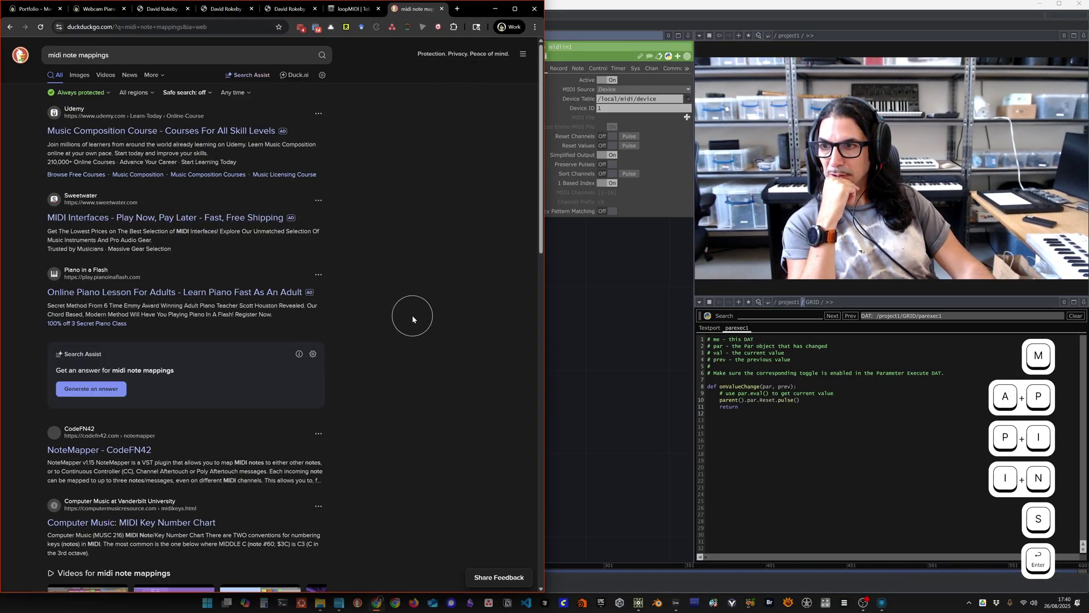
scroll(412, 315, down, 2)
scroll(412, 314, down, 2)
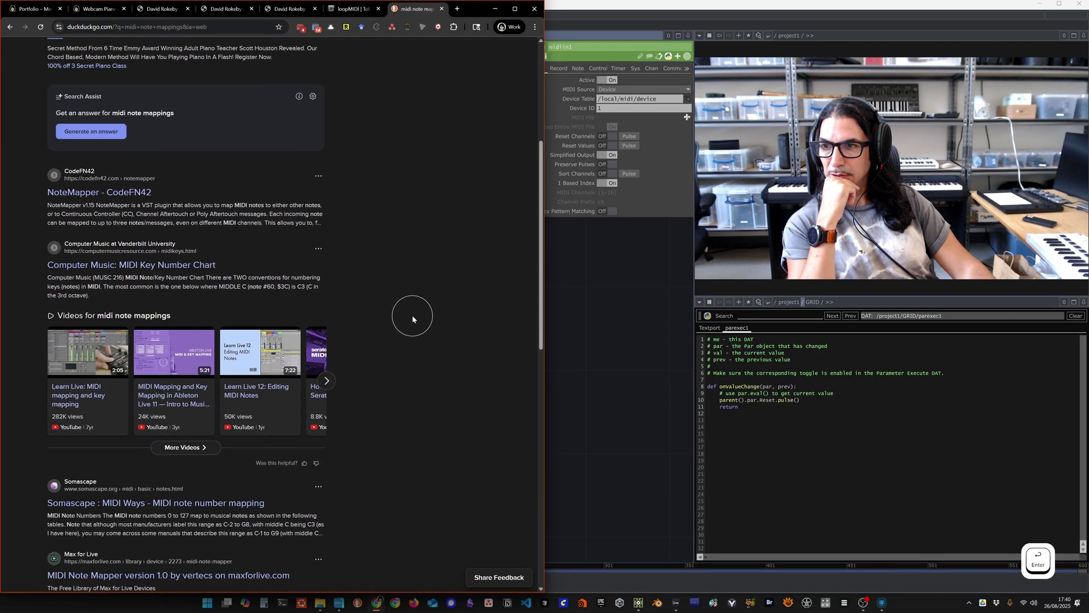
click(177, 266)
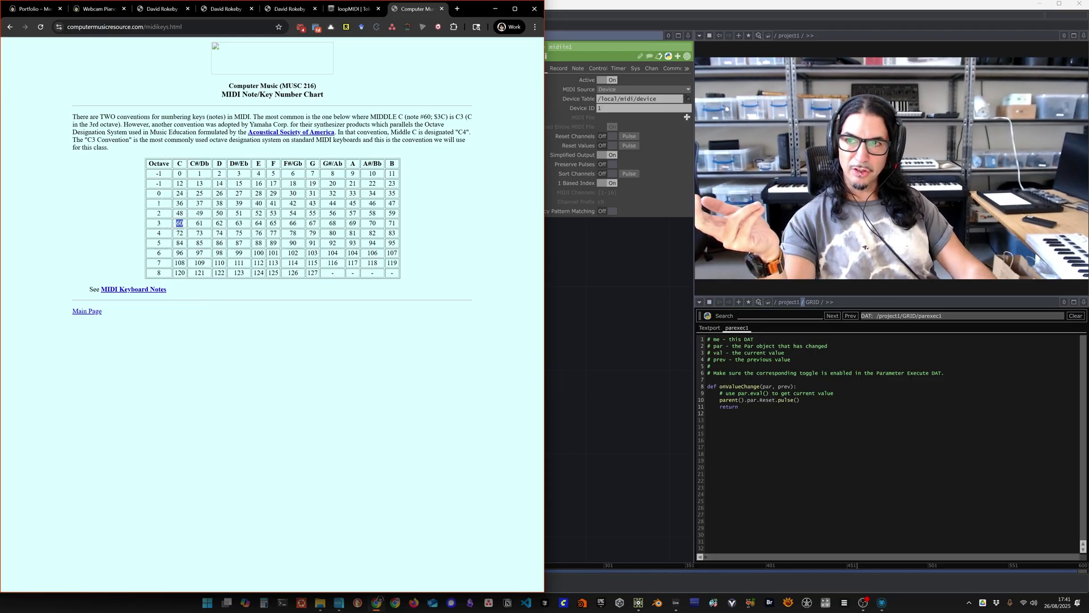
Step: Examine the note numbers for C and the other notes across octaves in the chart, then minimize the browser
double_click(181, 214)
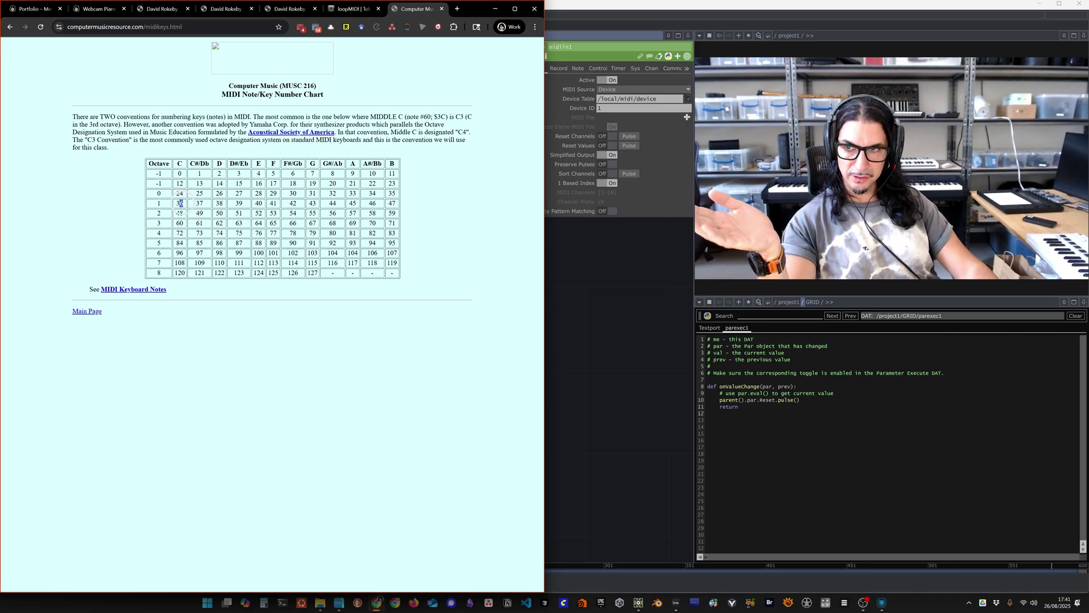
drag(176, 237, 317, 249)
click(312, 234)
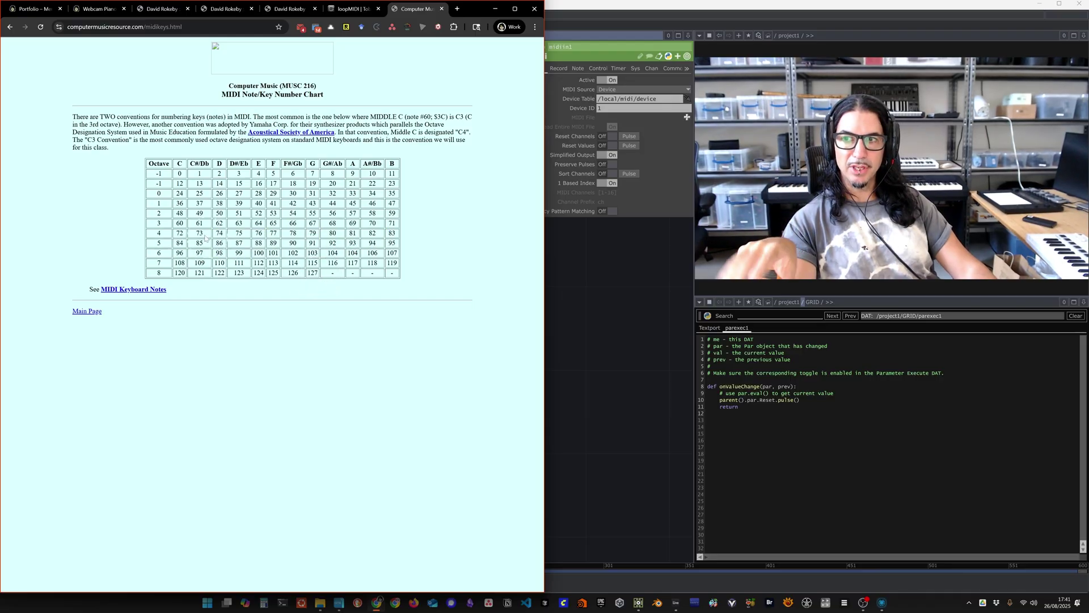
click(494, 9)
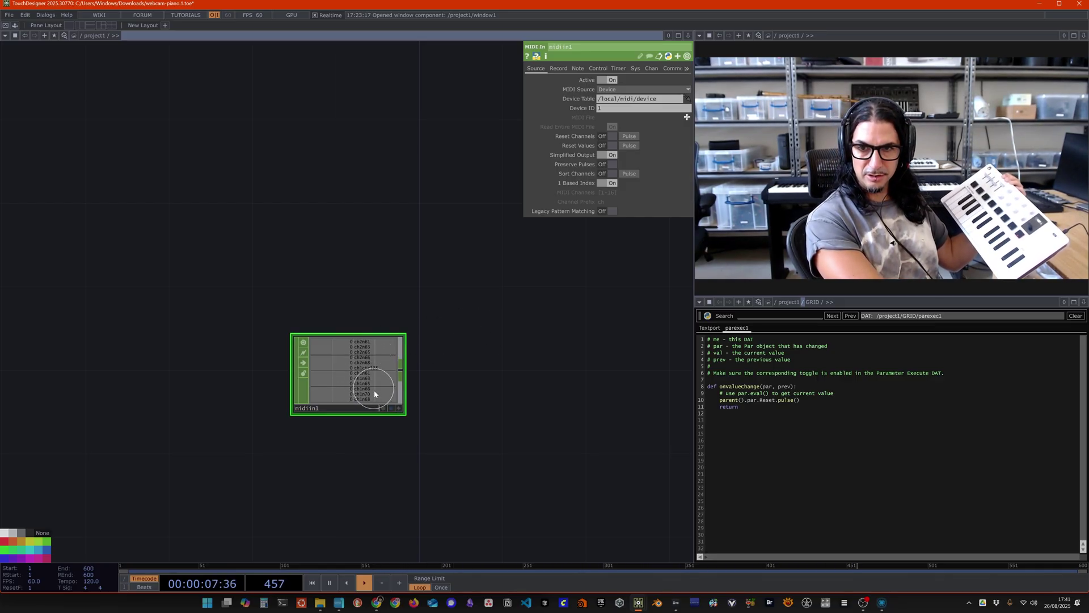
Step: Display midiin1's channels in the network background, move the operator out of their way and reset its channels
click(391, 408)
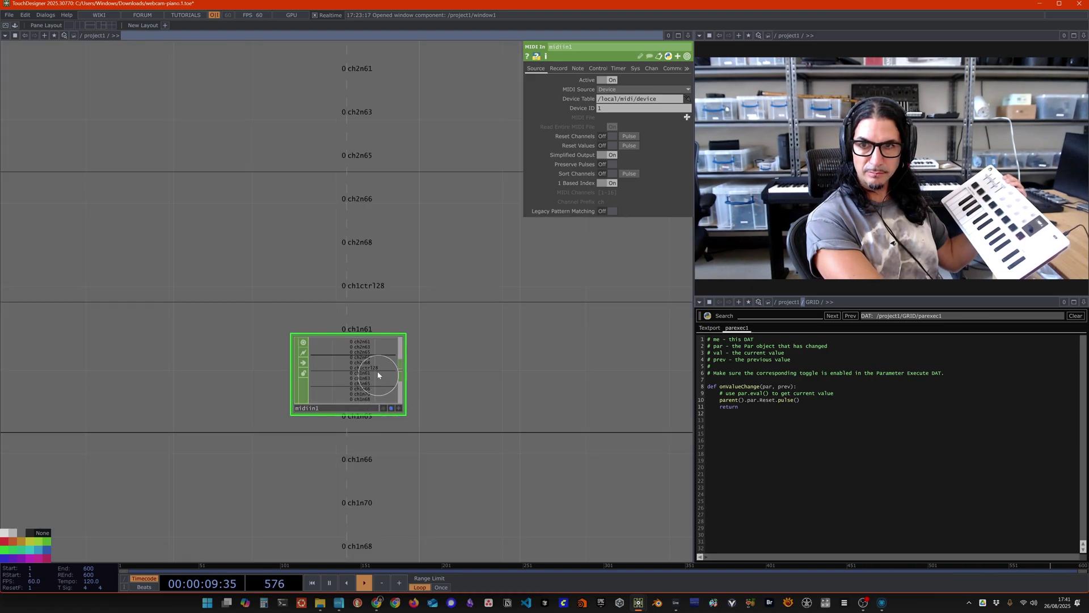
drag(345, 368, 178, 244)
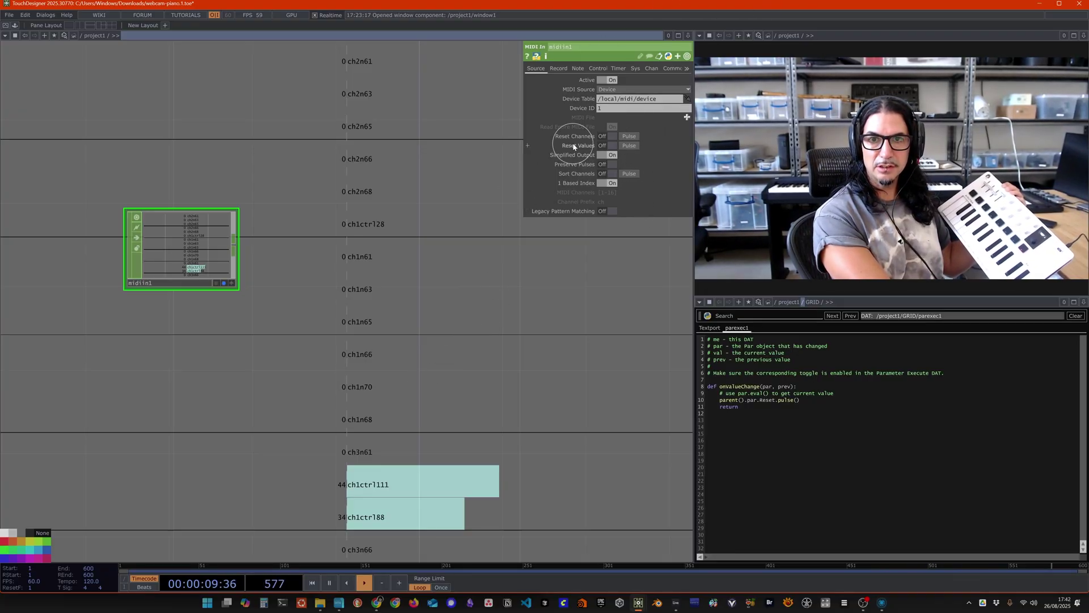
click(632, 139)
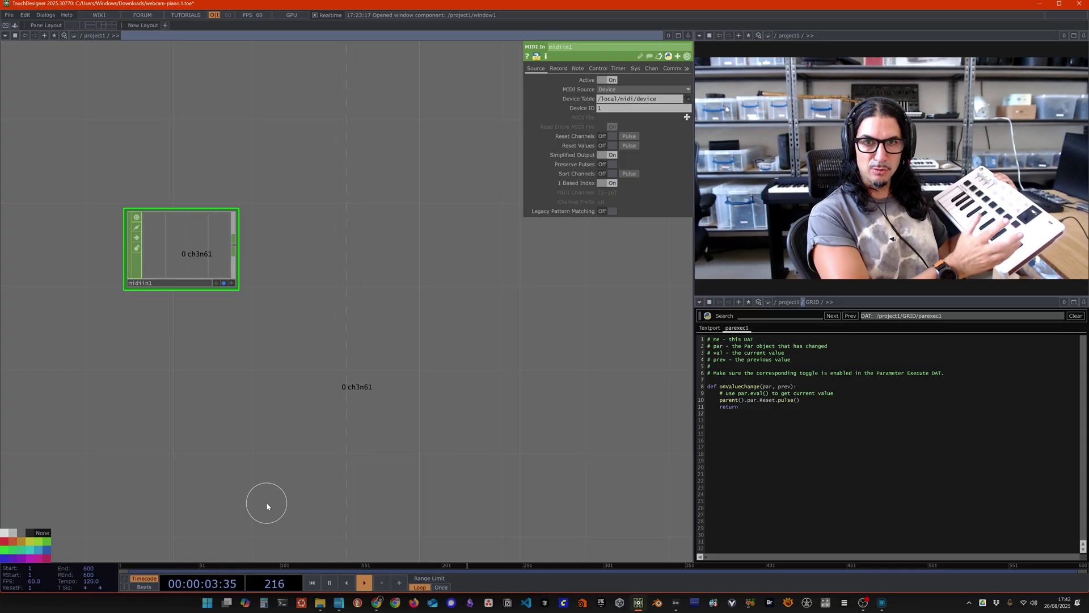
Step: Look over midiin1's Note parameters and return to its Source parameters
click(579, 68)
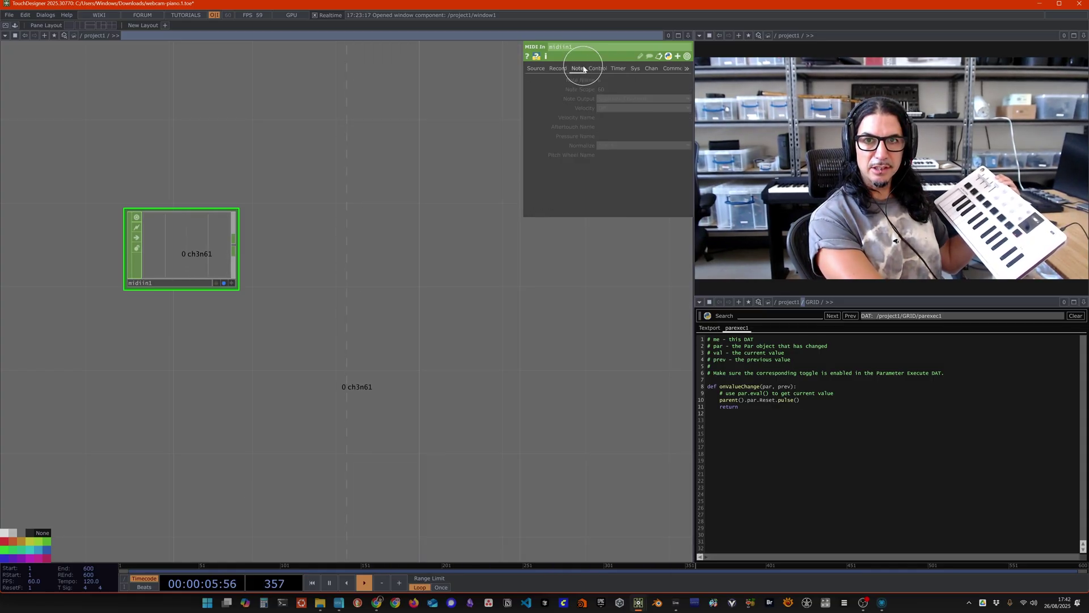
click(536, 69)
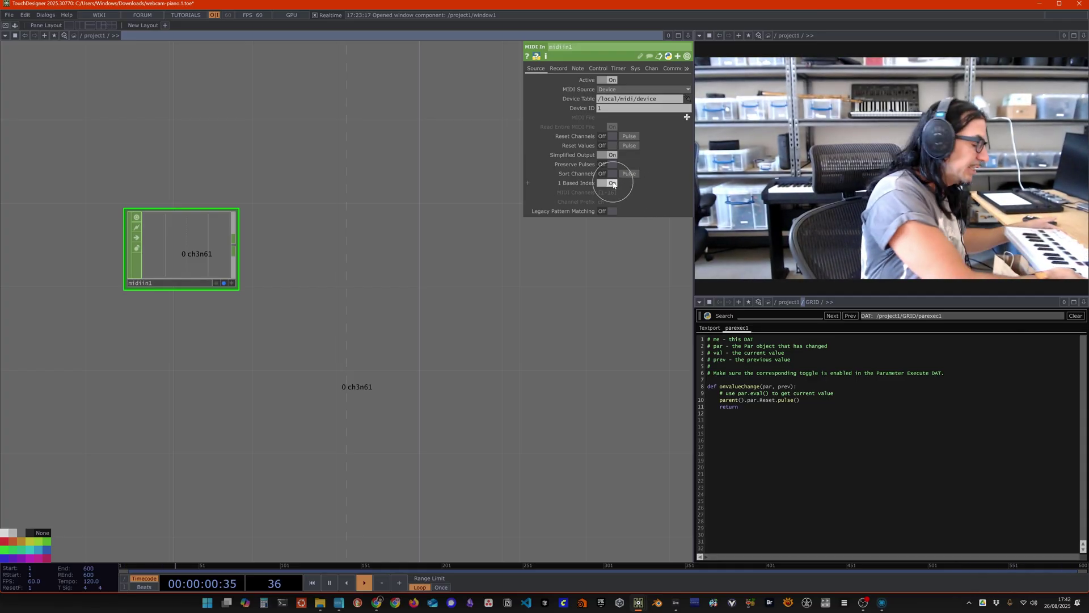
click(432, 259)
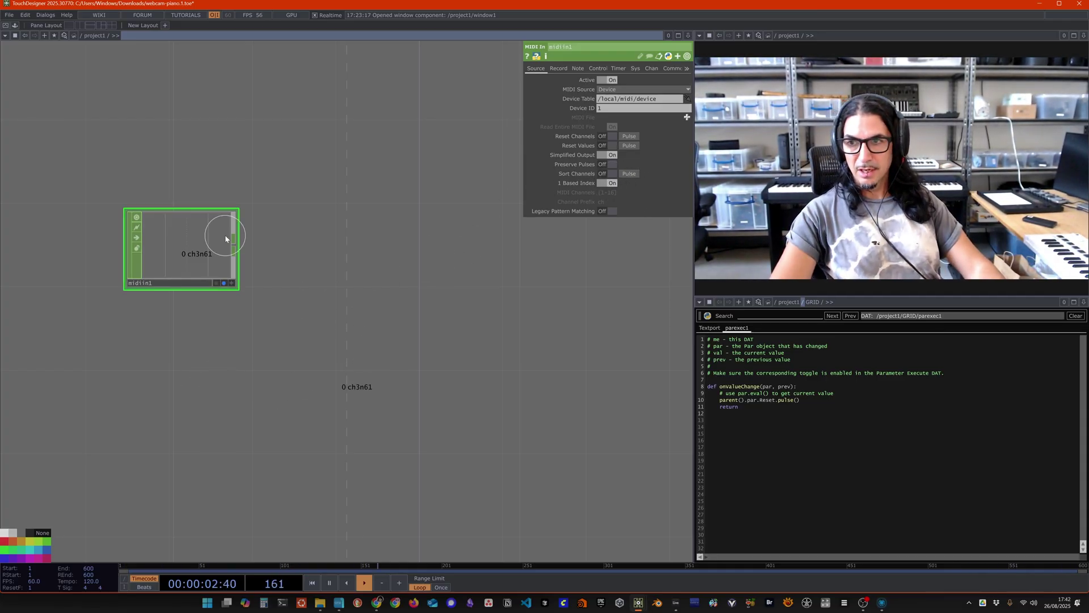
Step: Turn off midiin1's background display and delete the operator
click(81, 276)
click(214, 282)
click(206, 252)
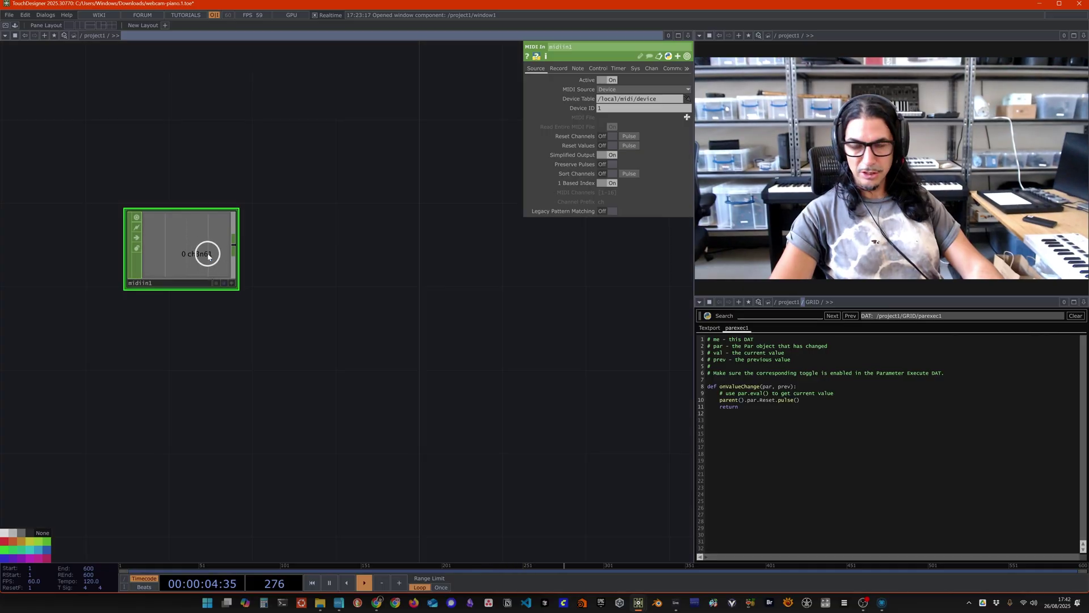
key(Delete)
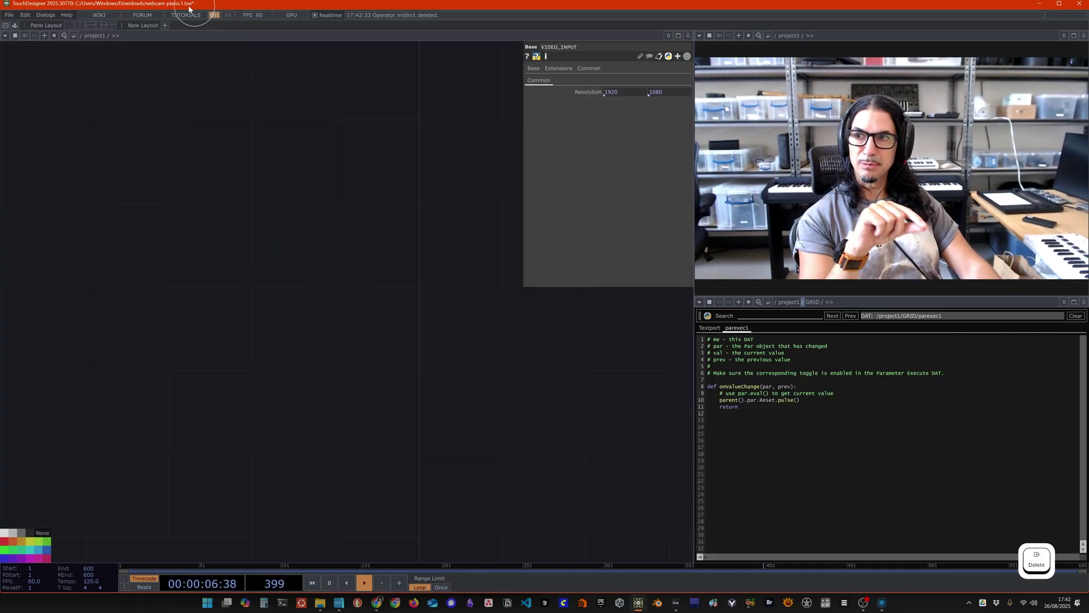
Step: Open the MIDI Device Mapper, clear mapping 1's input device to none and reassign it to Minilab3 MIDI
click(46, 15)
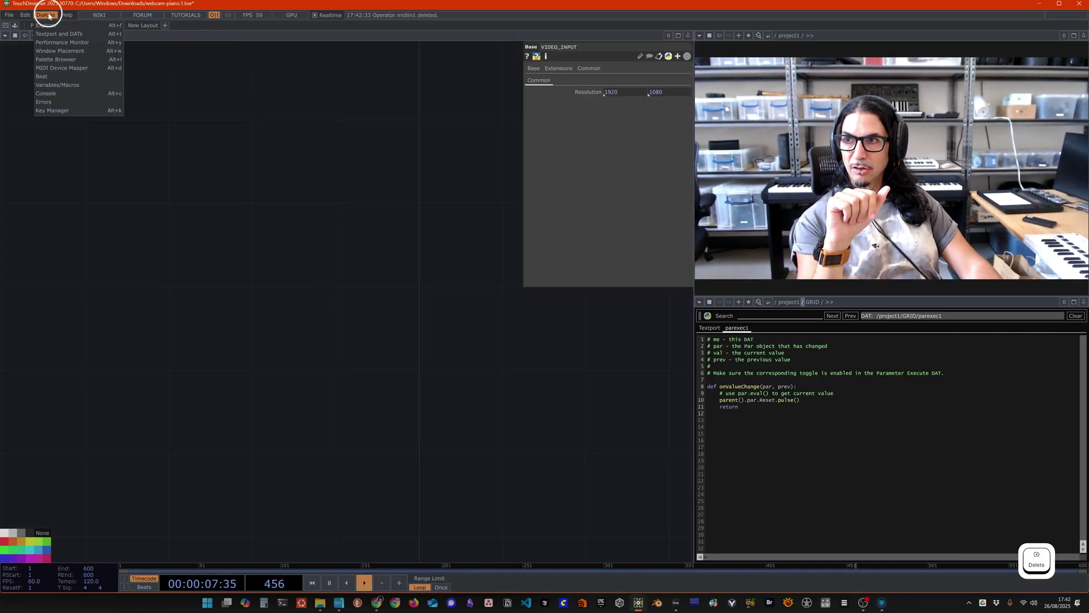
click(67, 67)
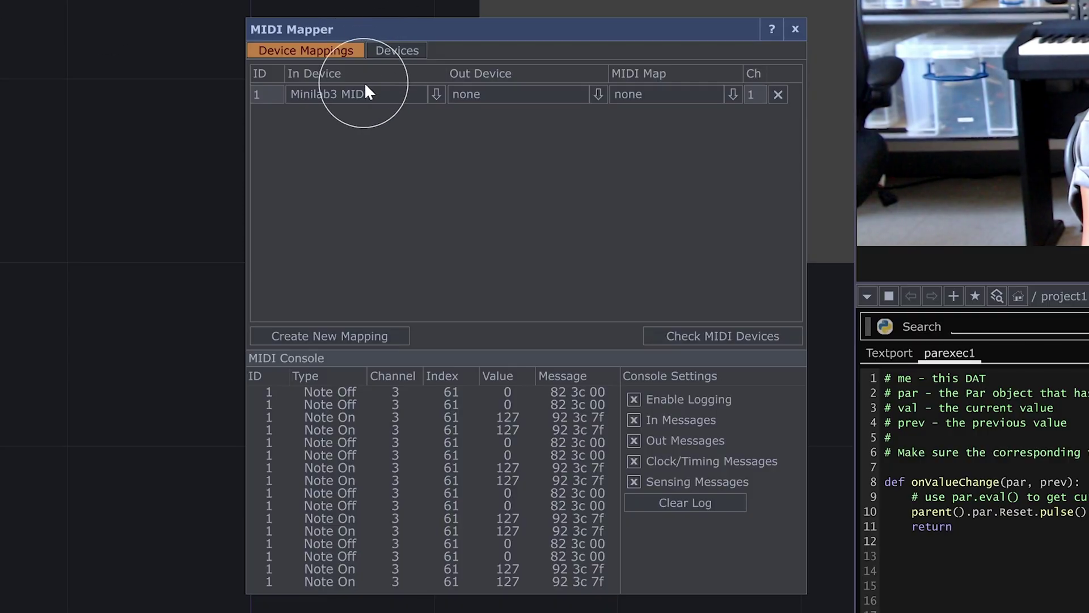
click(387, 94)
click(326, 132)
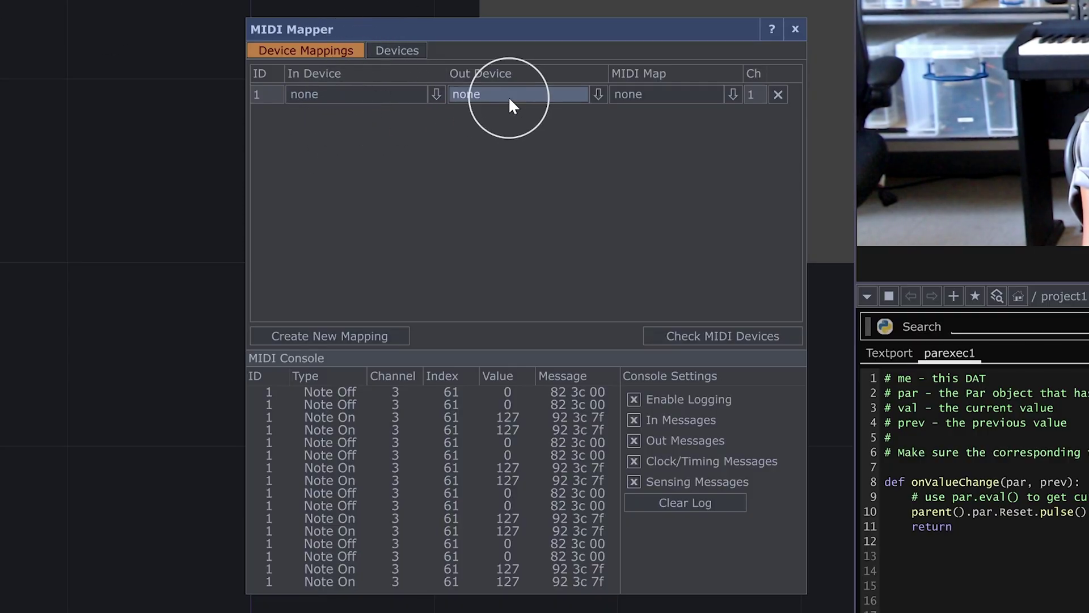
click(547, 95)
click(331, 93)
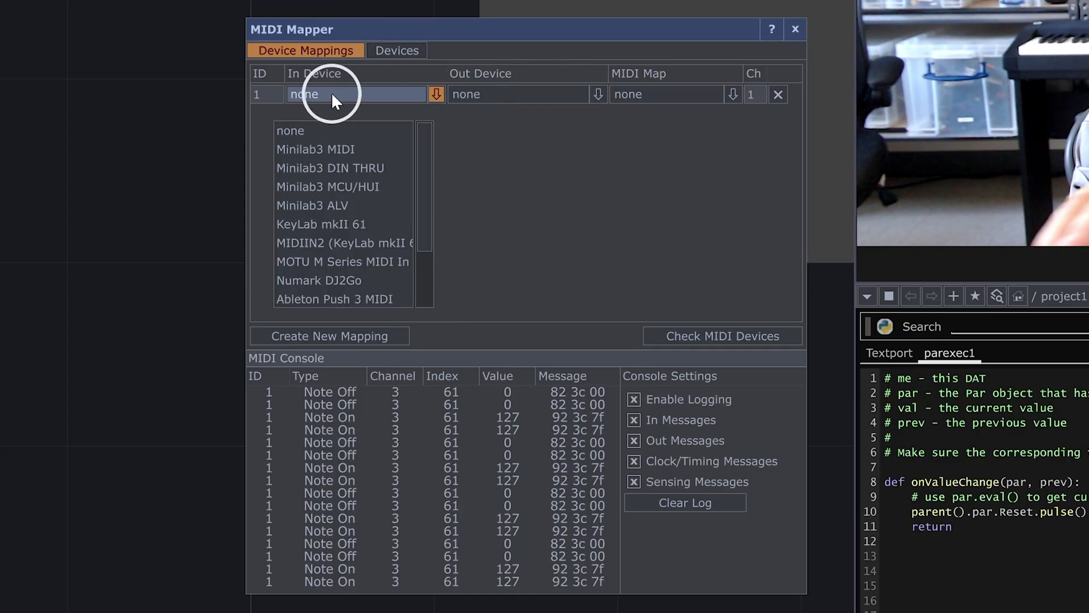
click(358, 149)
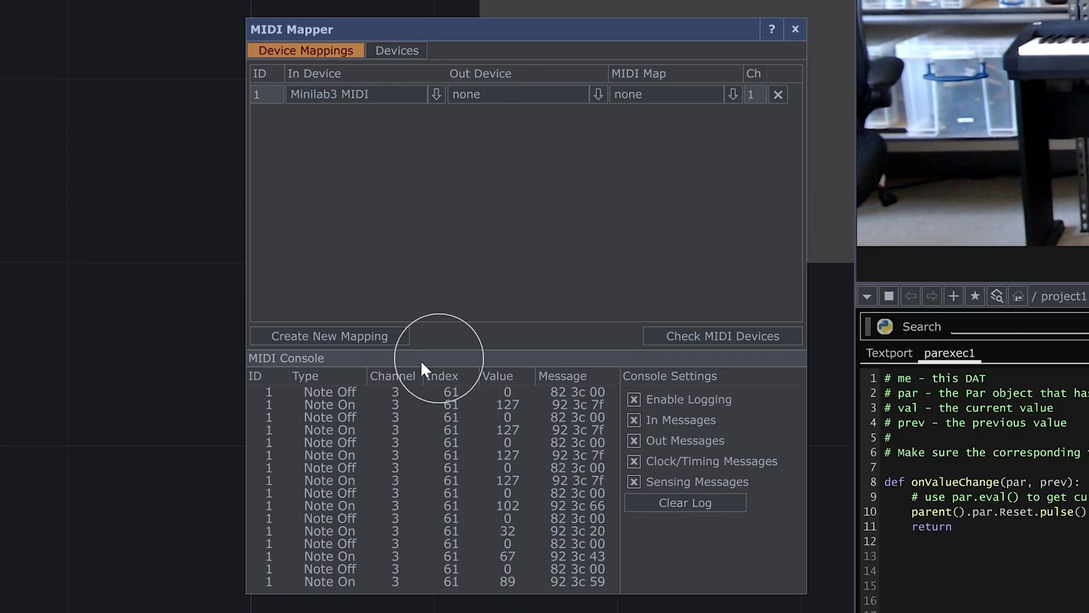
Step: Create a second MIDI mapping with KeyLab mkII 61 as its input device and close the mapper
click(318, 334)
click(355, 116)
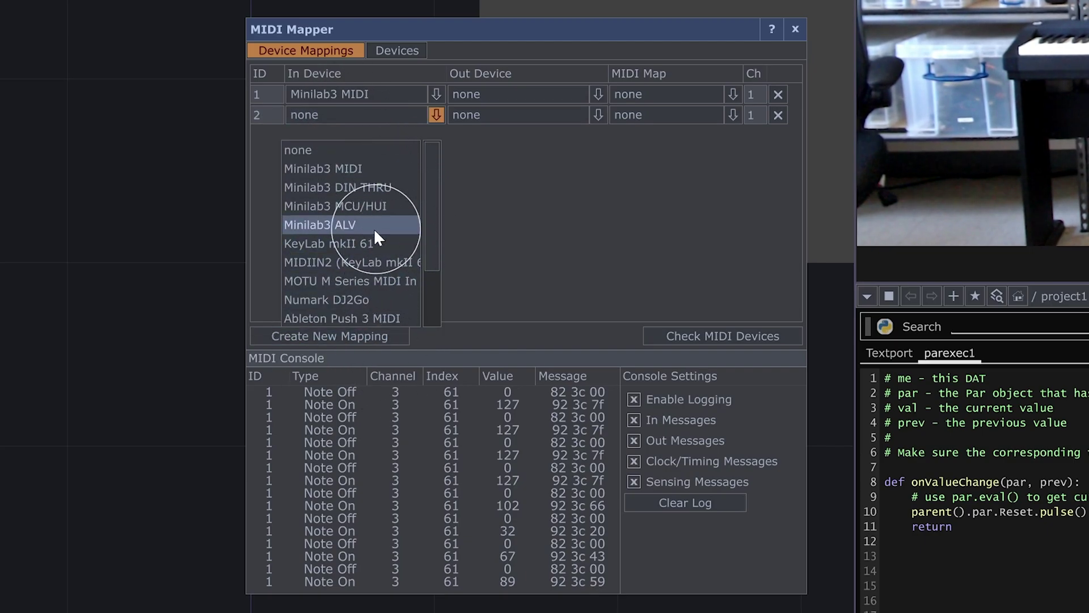
click(359, 243)
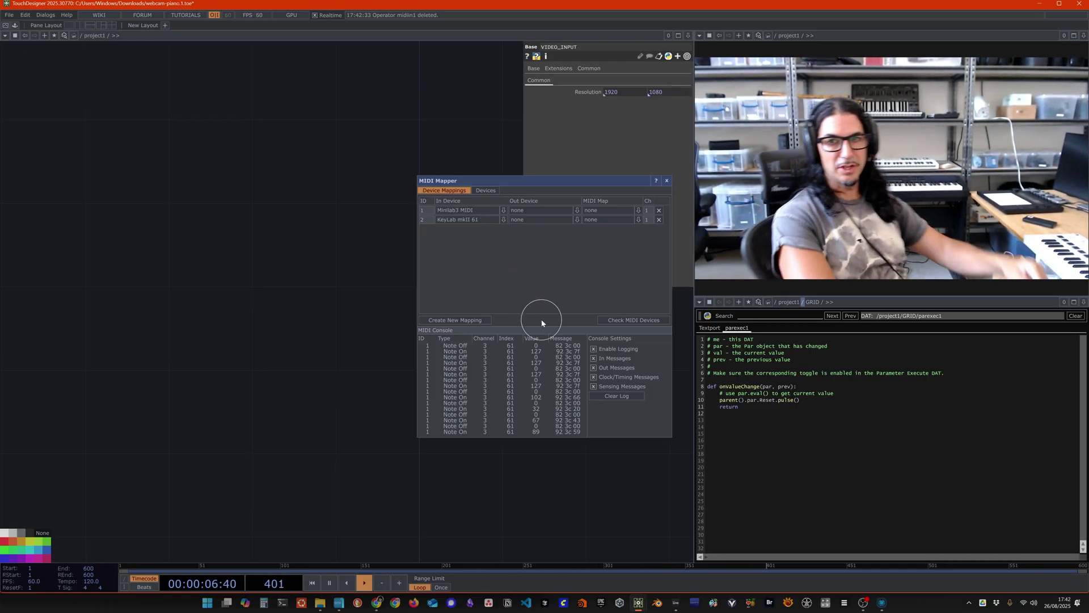
click(667, 180)
Step: Add a MIDI In CHOP to the network and set its Device ID to 2
key(Tab)
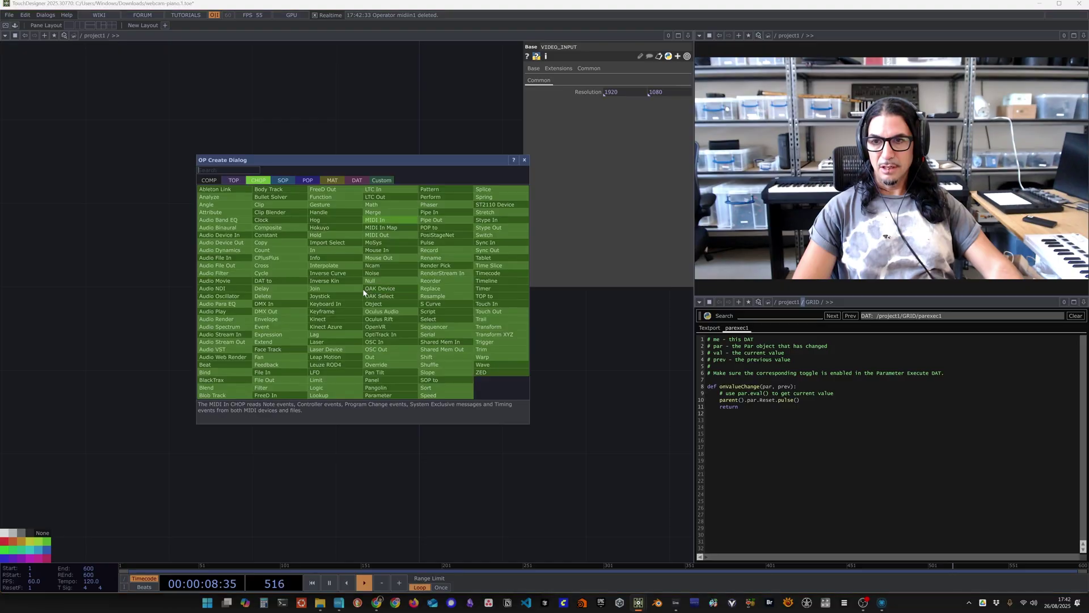
text(midi)
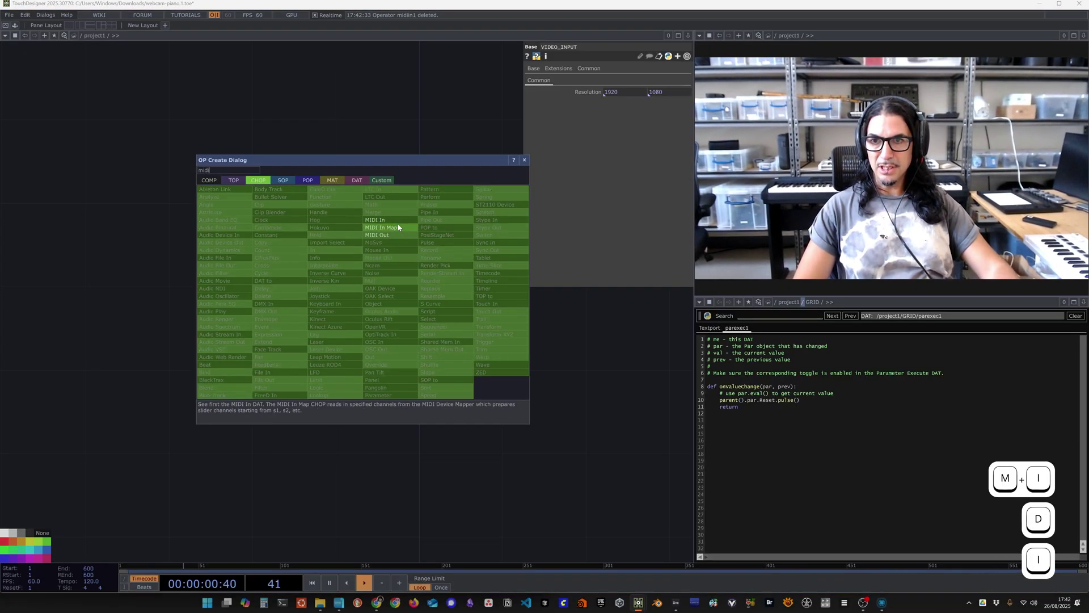
click(375, 220)
click(374, 331)
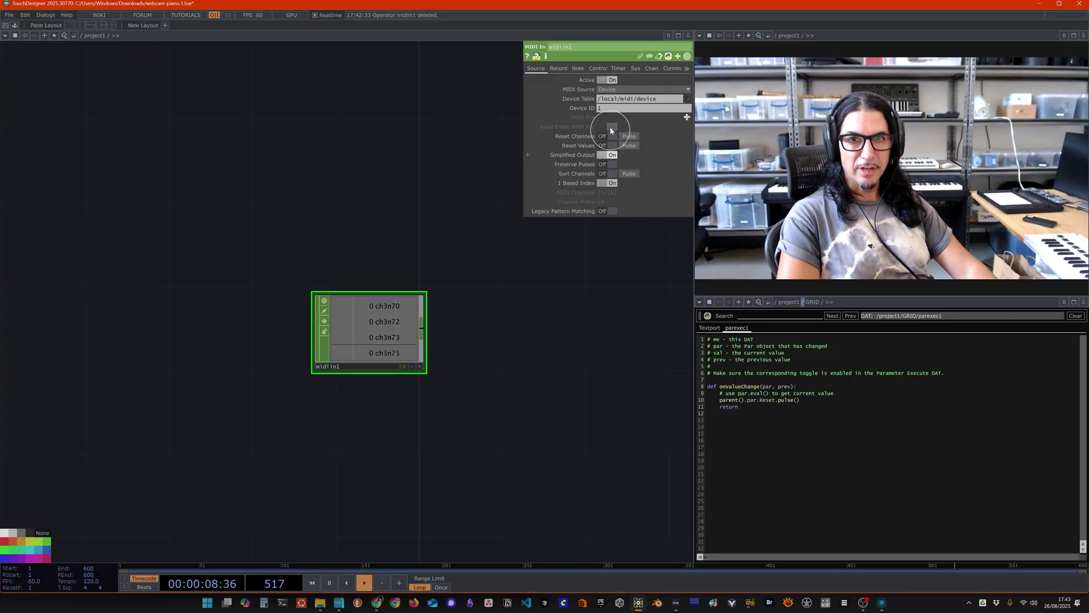
click(600, 108)
text(2)
key(Return)
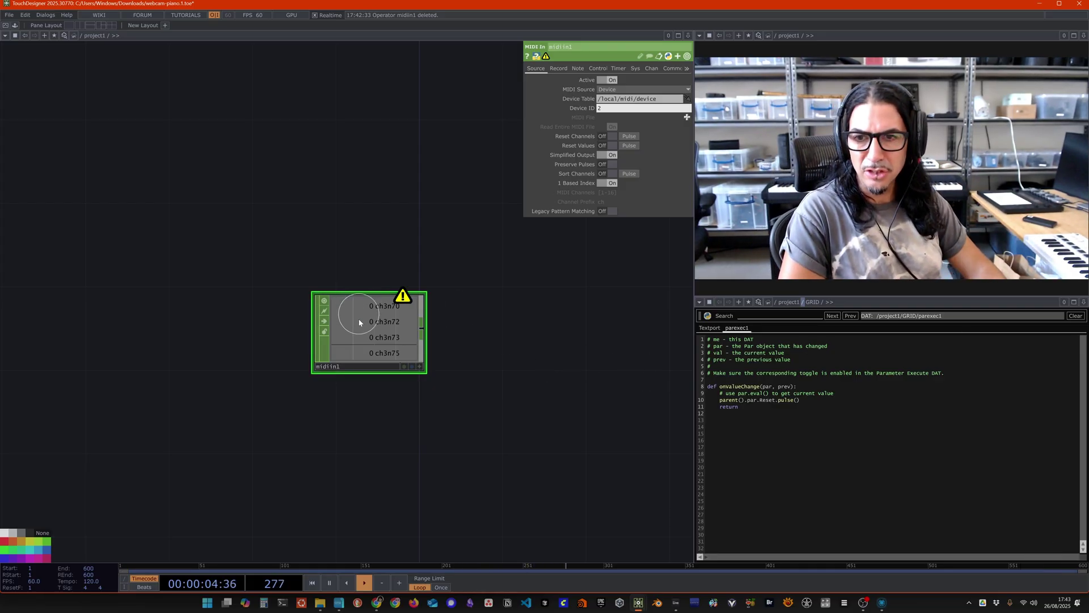
Step: Check midiin1's operator info for its warning and delete the operator
middle_click(391, 322)
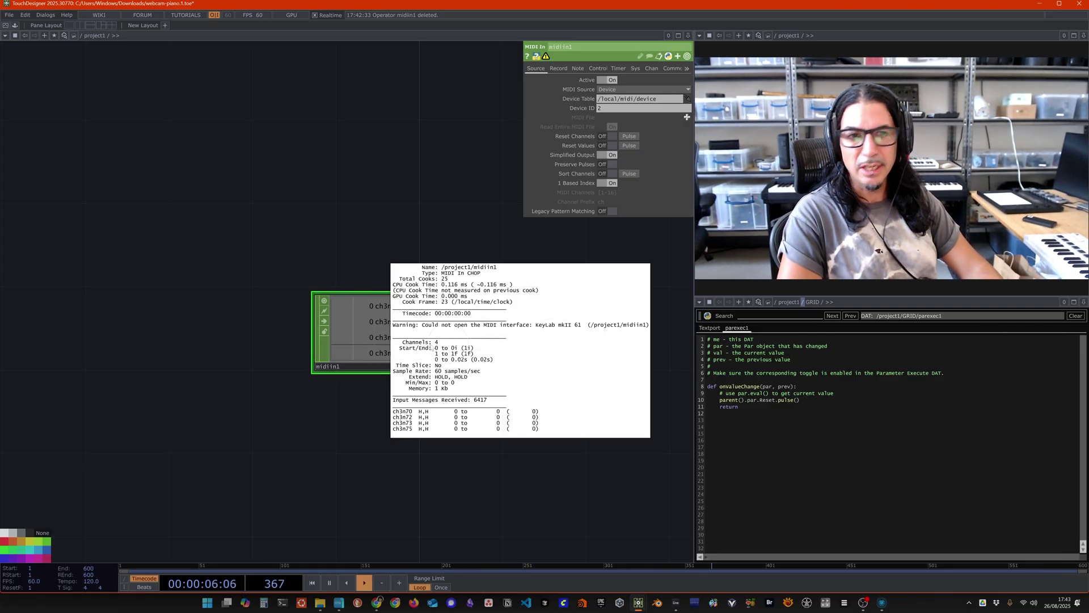
click(374, 347)
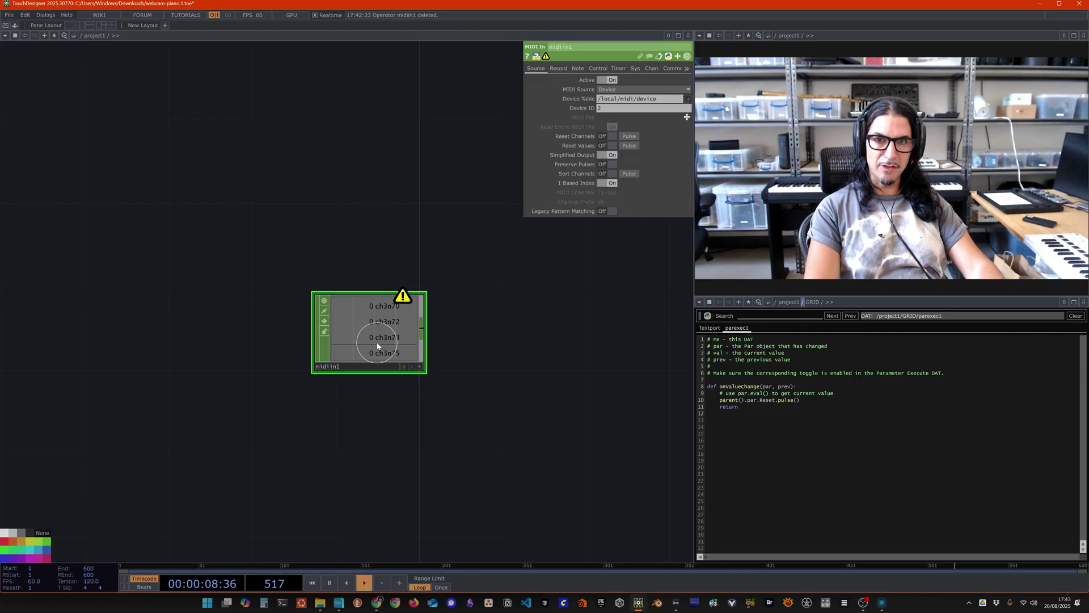
key(Delete)
Step: Remove the KeyLab mkII 61 and Minilab3 MIDI mappings from the MIDI Device Mapper
click(51, 15)
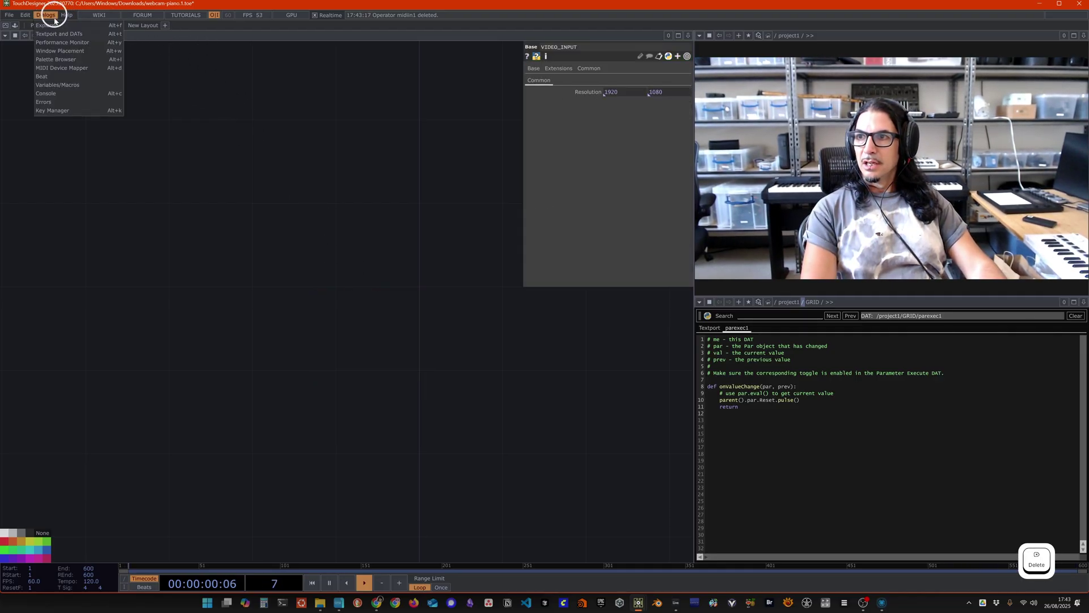
click(62, 67)
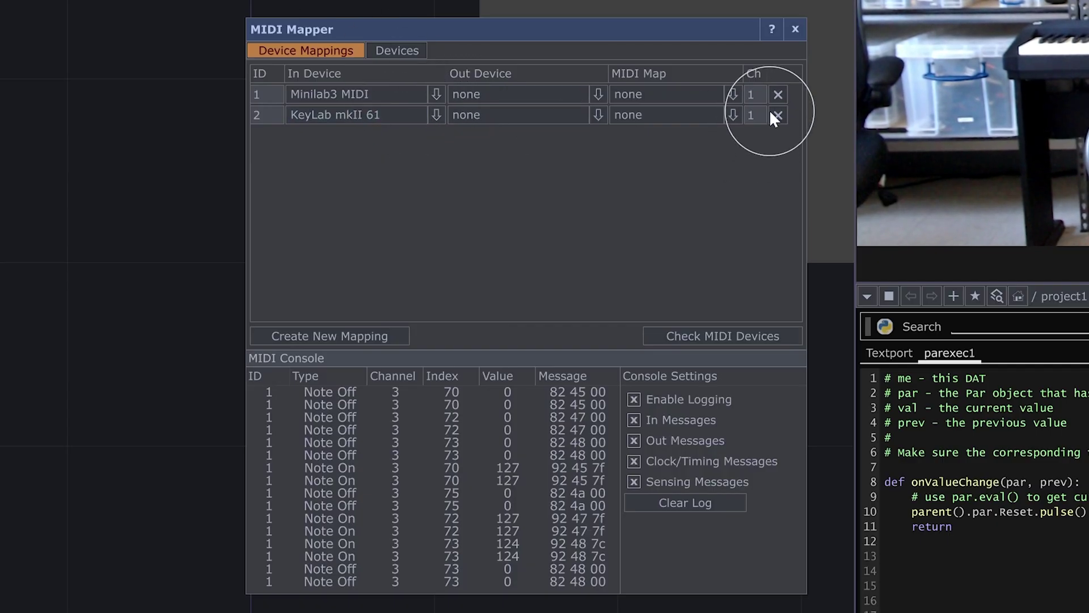
click(776, 115)
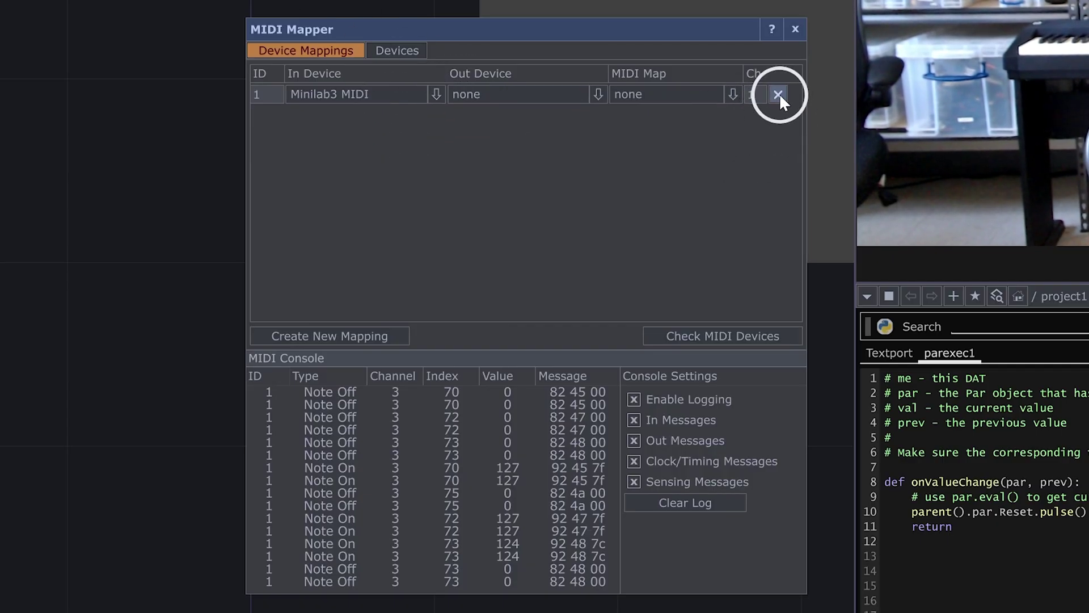
click(778, 94)
Step: Create a new MIDI mapping with loopMIDI Port as its output device
click(335, 336)
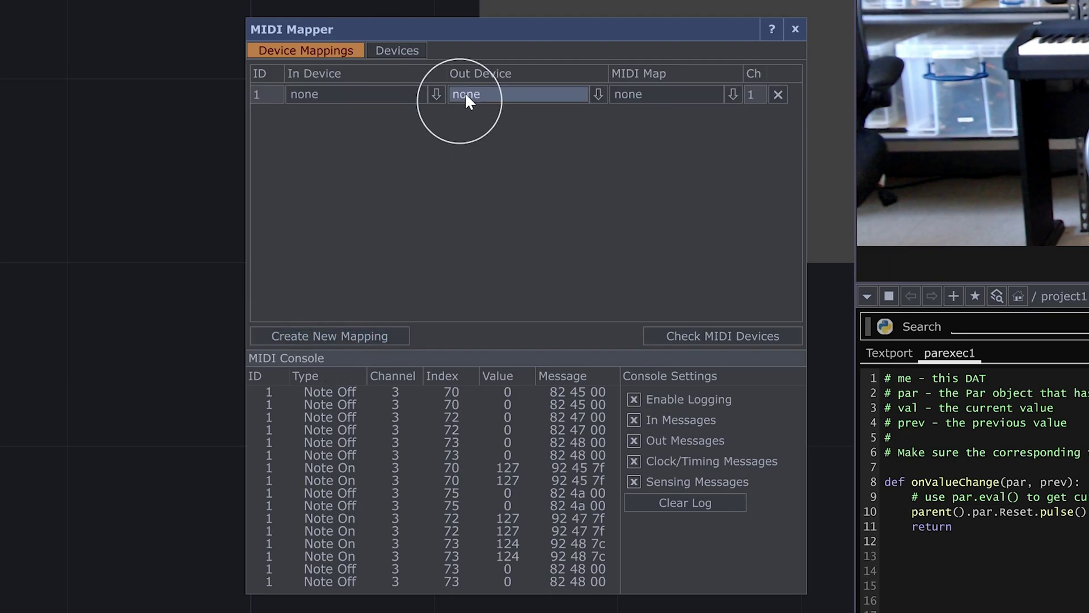
click(529, 92)
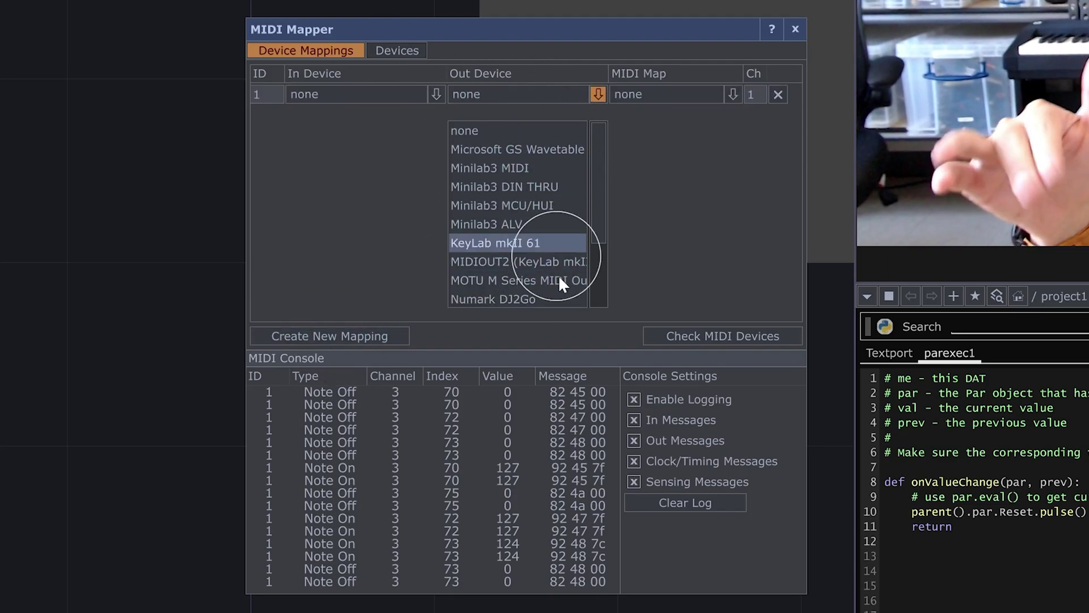
drag(602, 170, 619, 221)
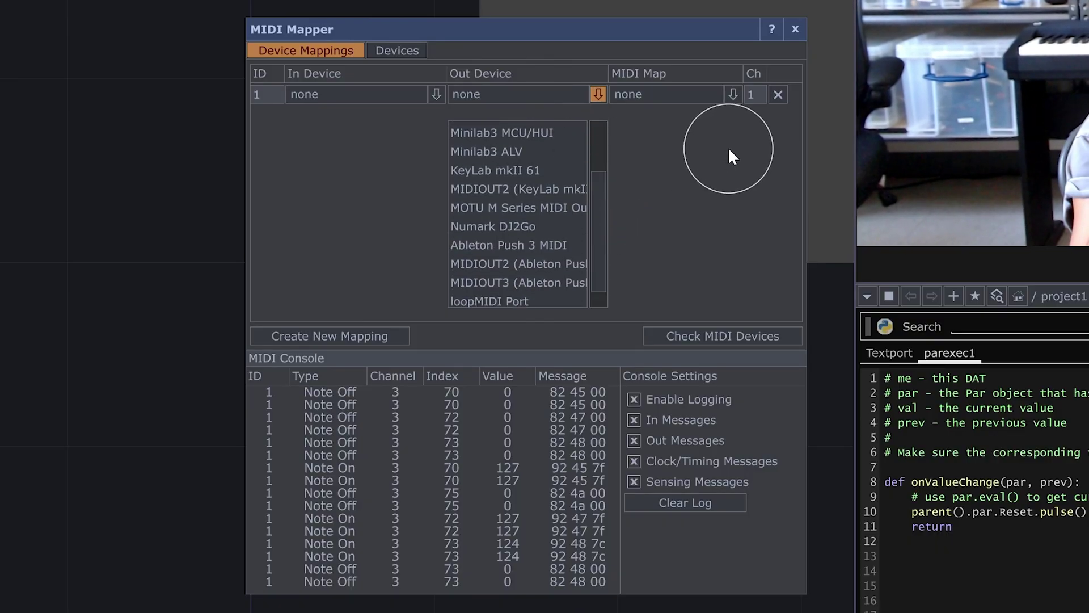
drag(601, 215, 608, 256)
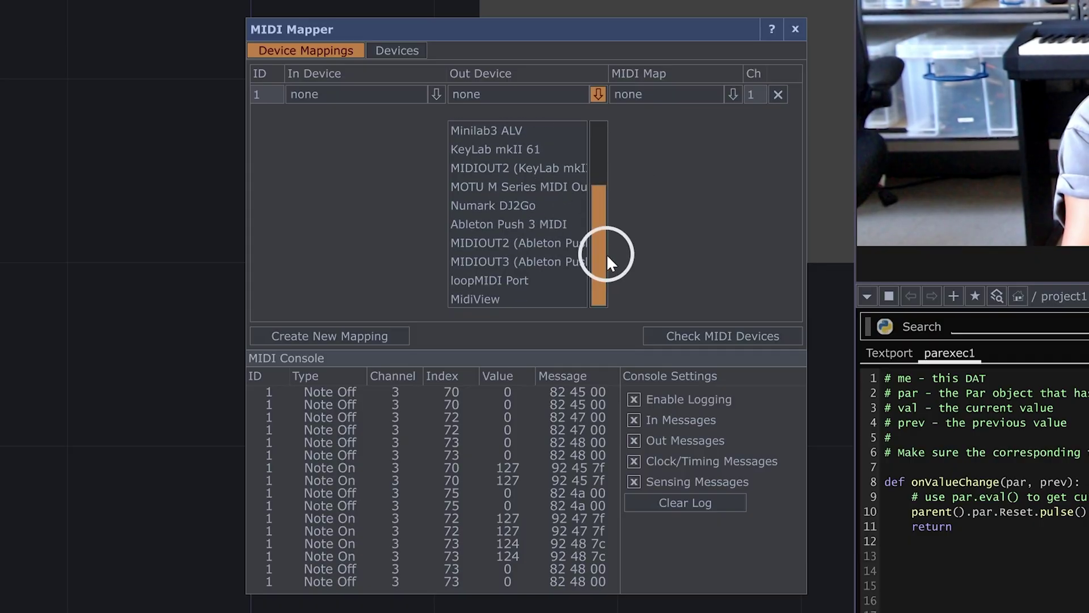
click(499, 280)
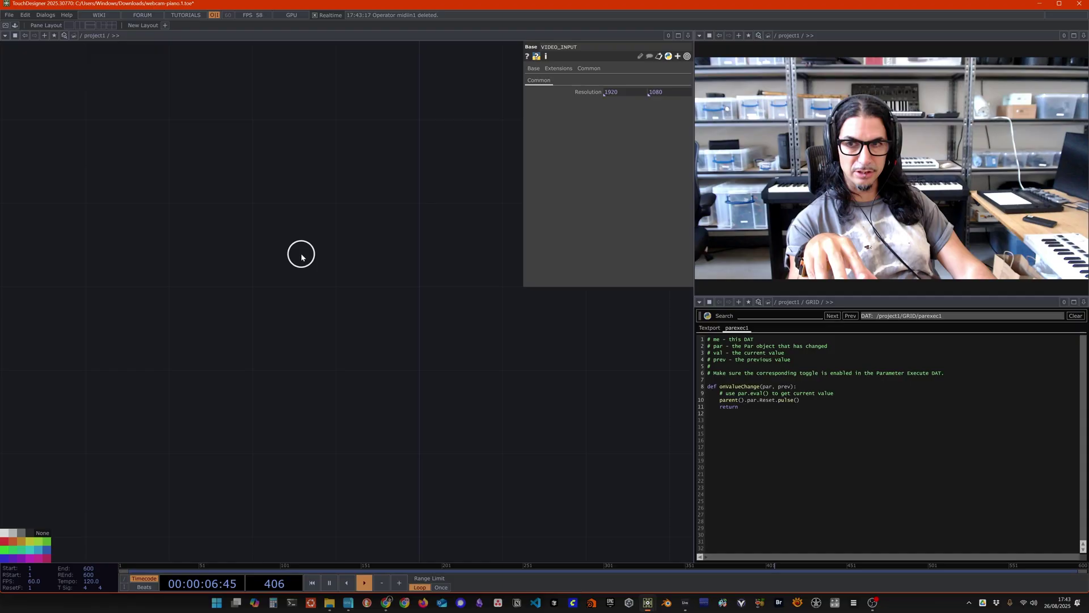
Step: Add a MIDI Out CHOP to the project network
double_click(301, 253)
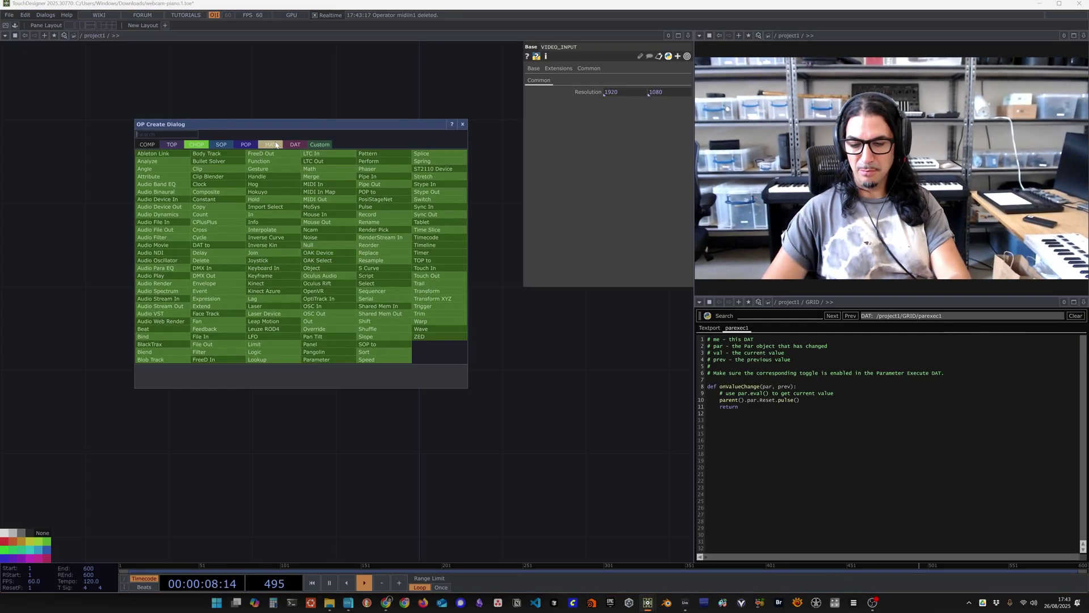
text(midi)
click(313, 199)
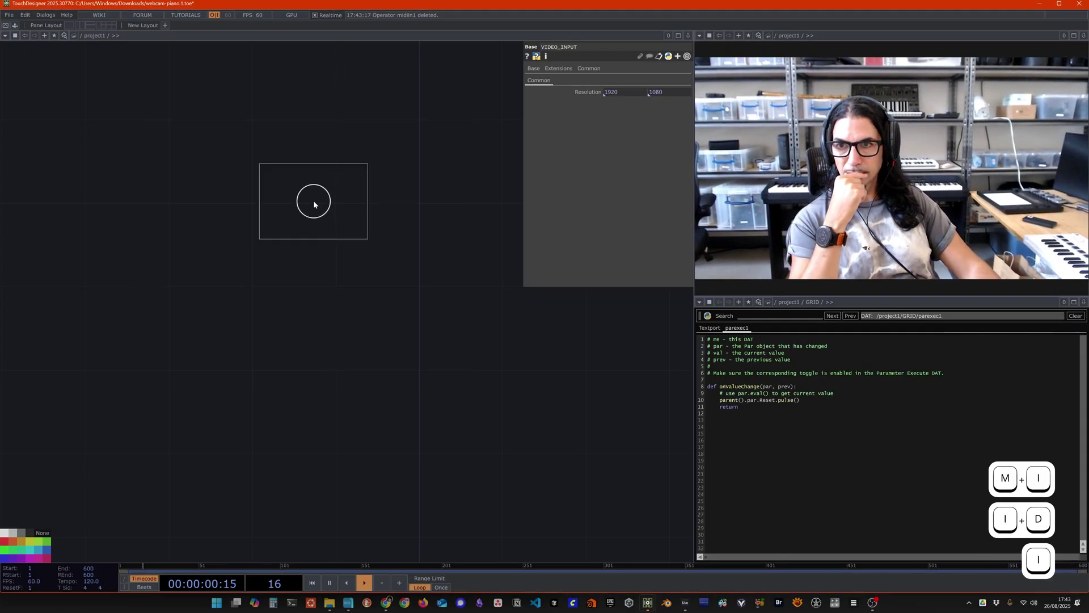
click(391, 312)
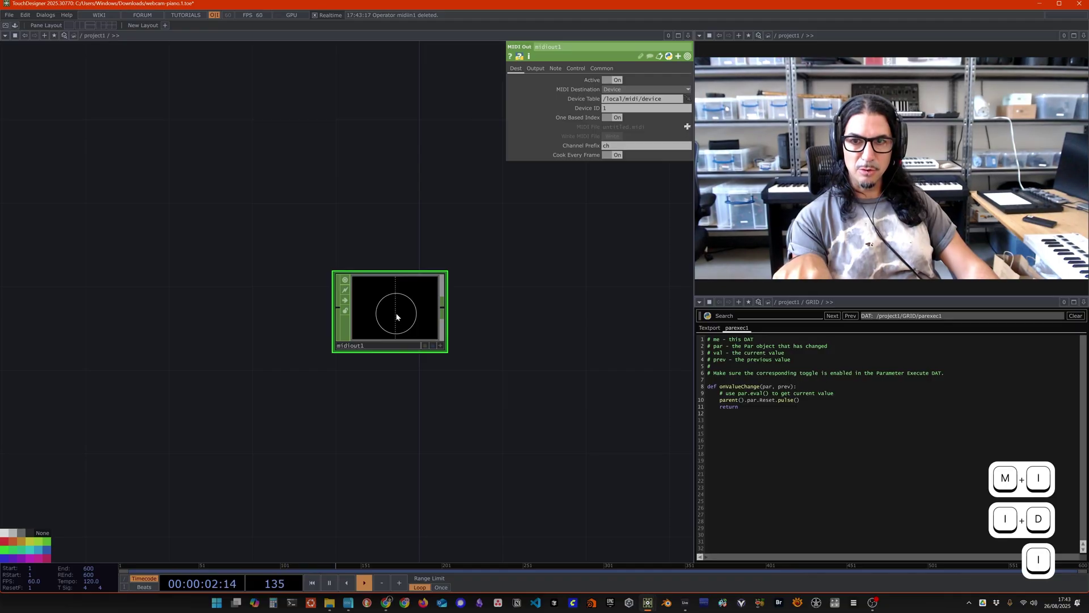
right_click(396, 313)
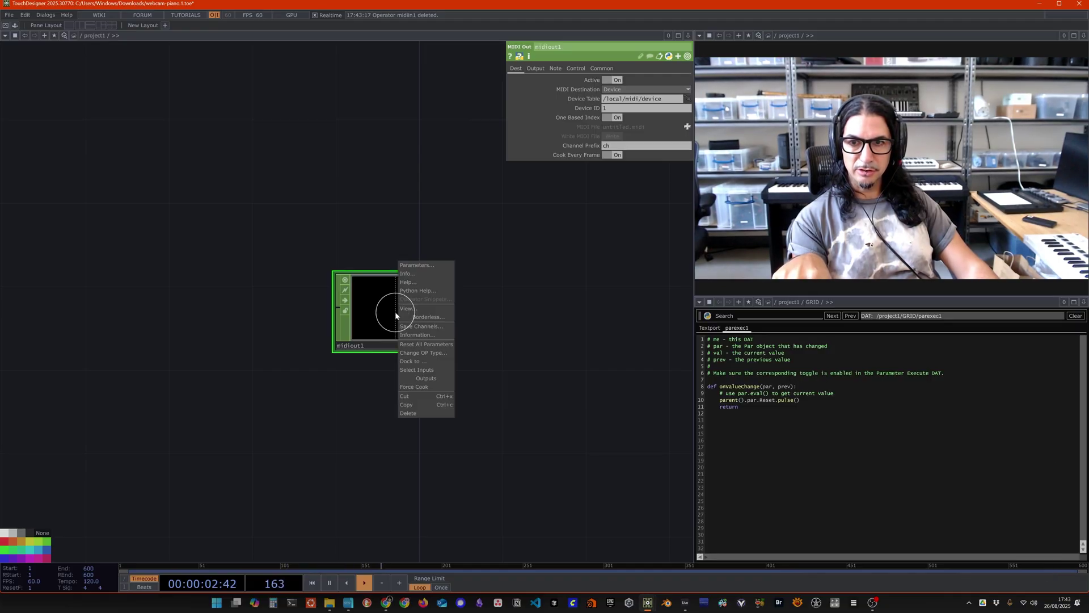
click(433, 302)
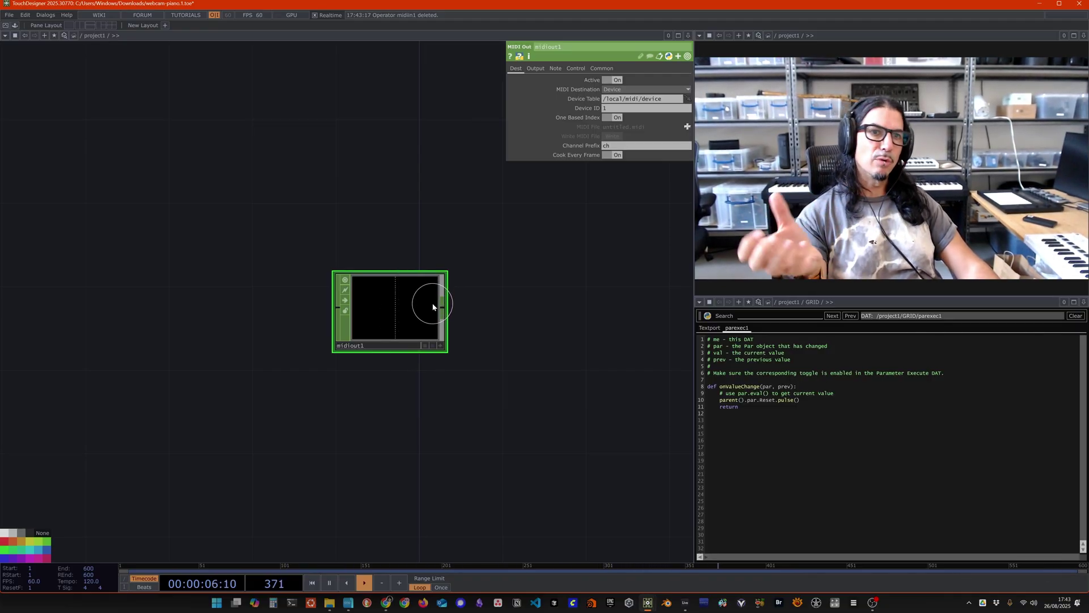
Step: Add a Constant CHOP to the left of midiout1
key(Tab)
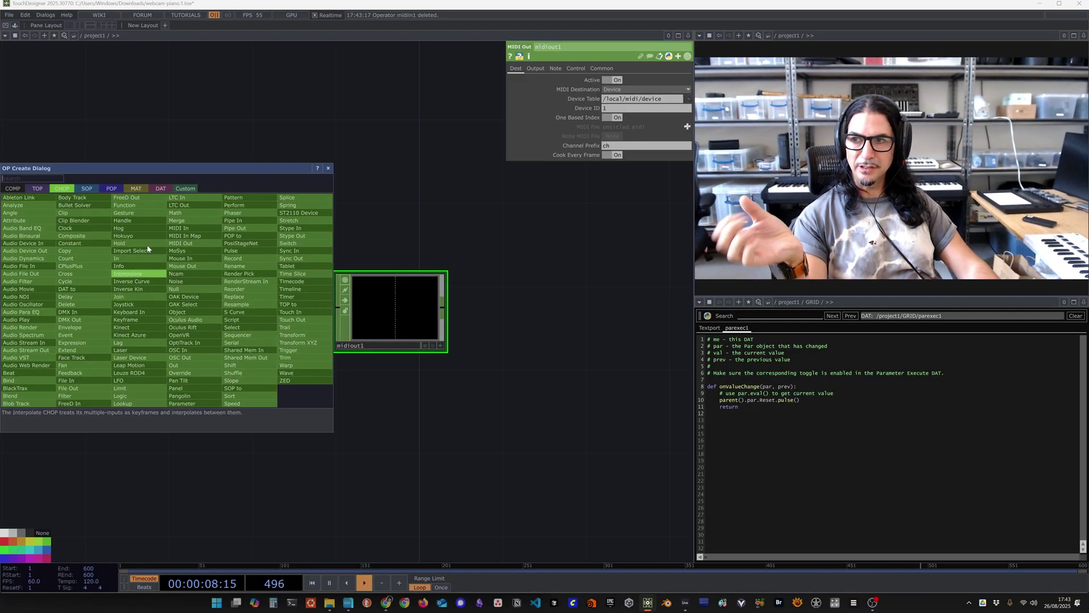
text(con)
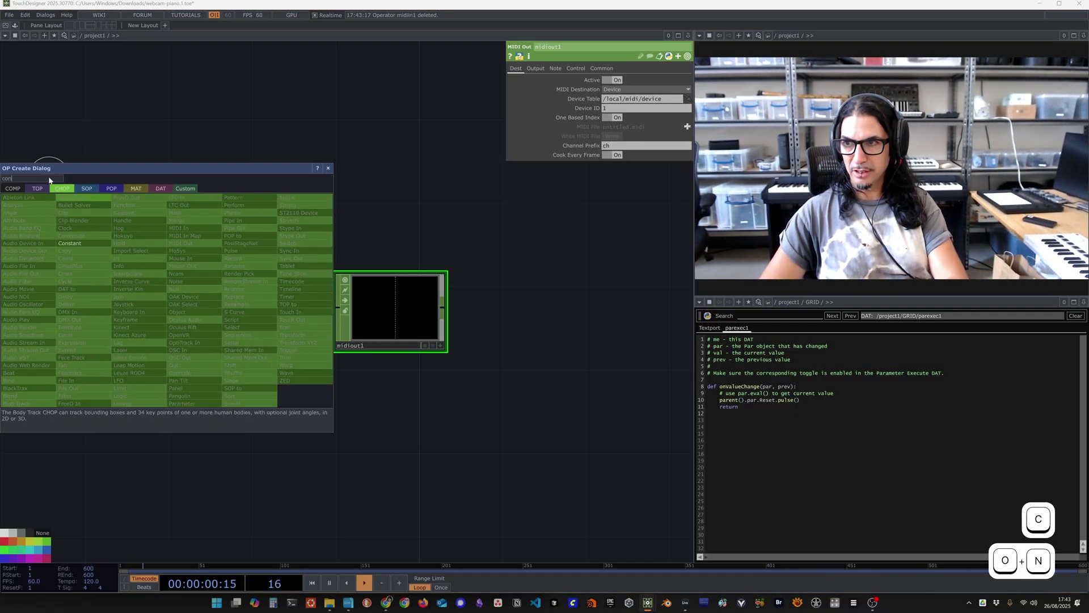
click(69, 243)
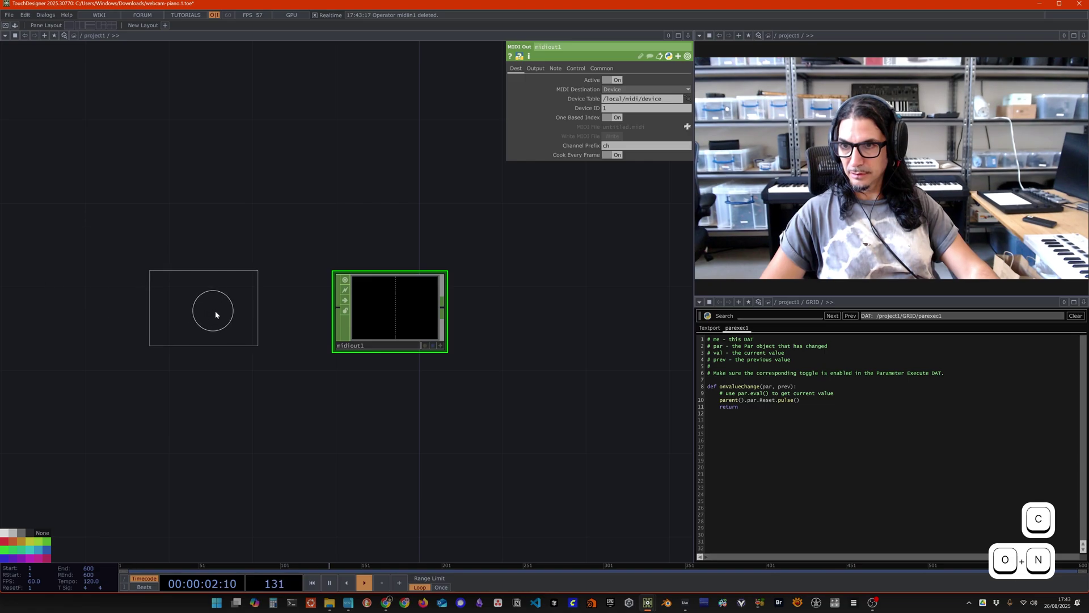
click(217, 315)
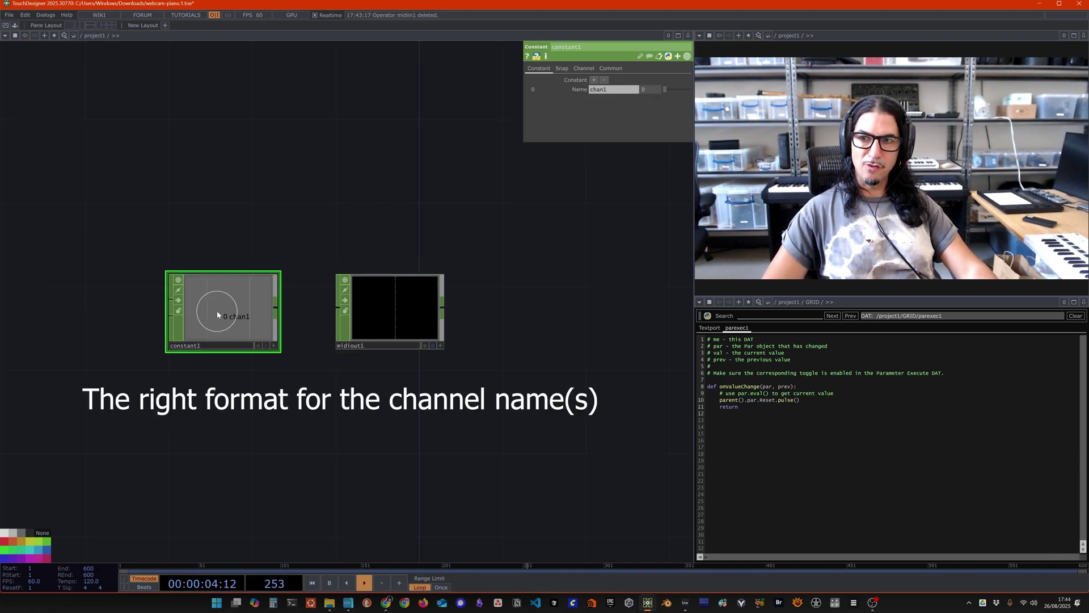
Step: Name constant1's channel ch1n60 and connect constant1's output to midiout1's input
click(609, 89)
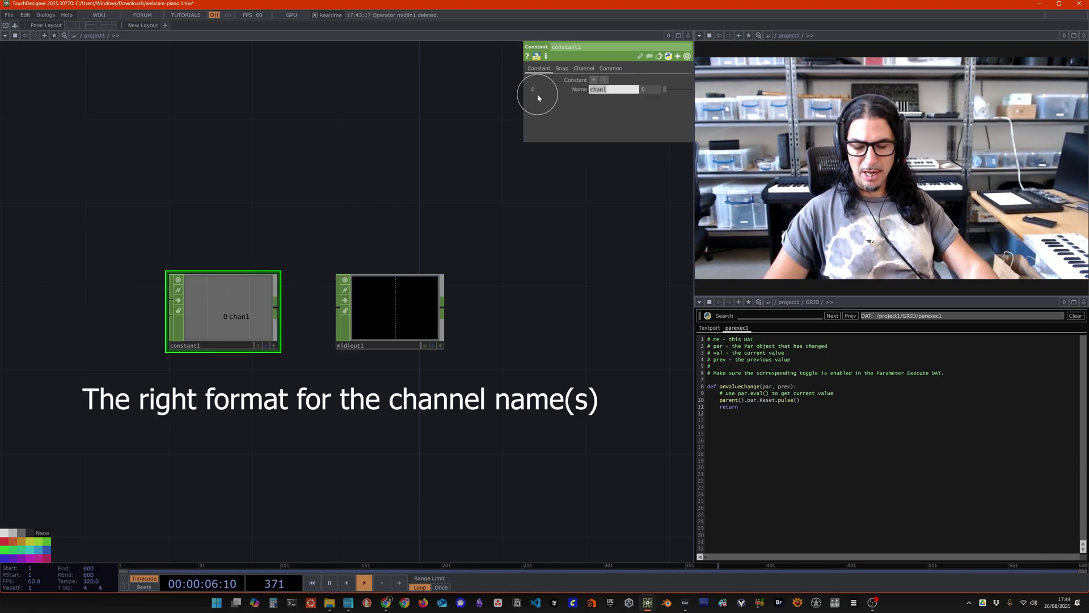
text(ch1)
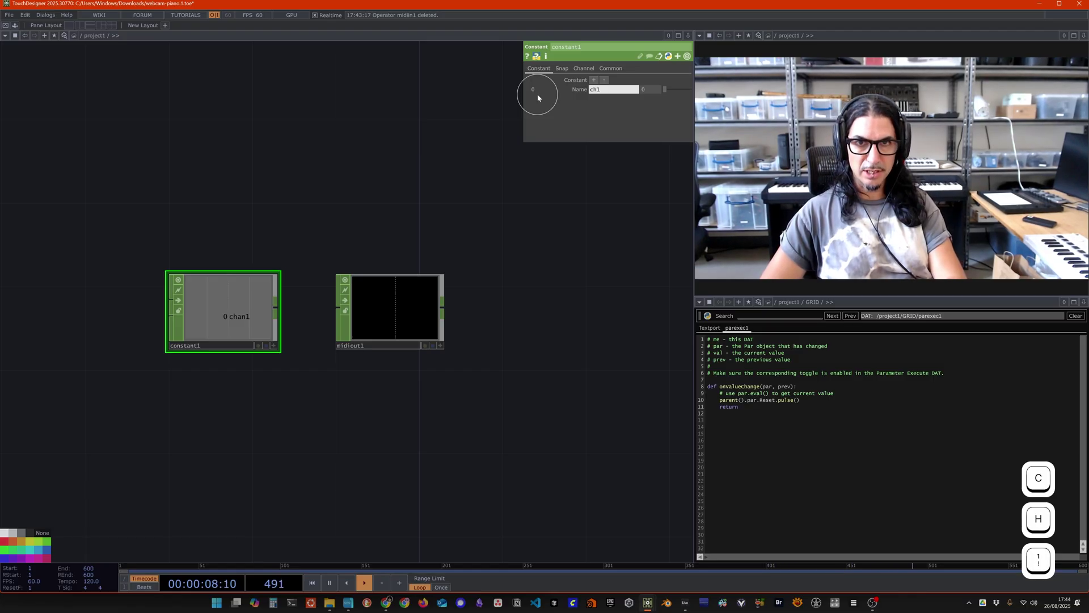
text(n60)
key(Return)
click(542, 222)
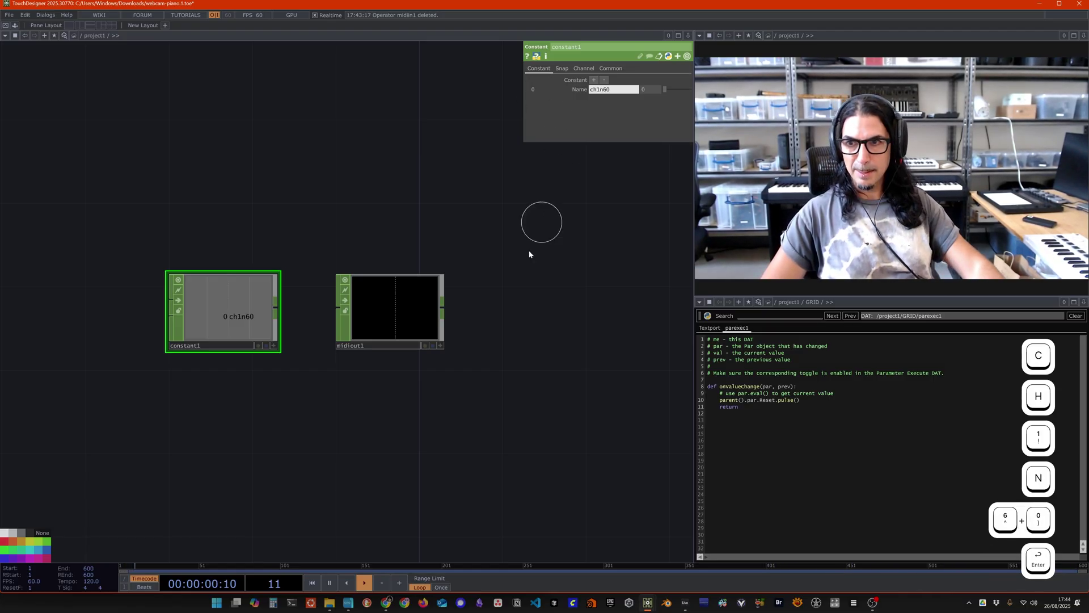
click(277, 307)
click(337, 309)
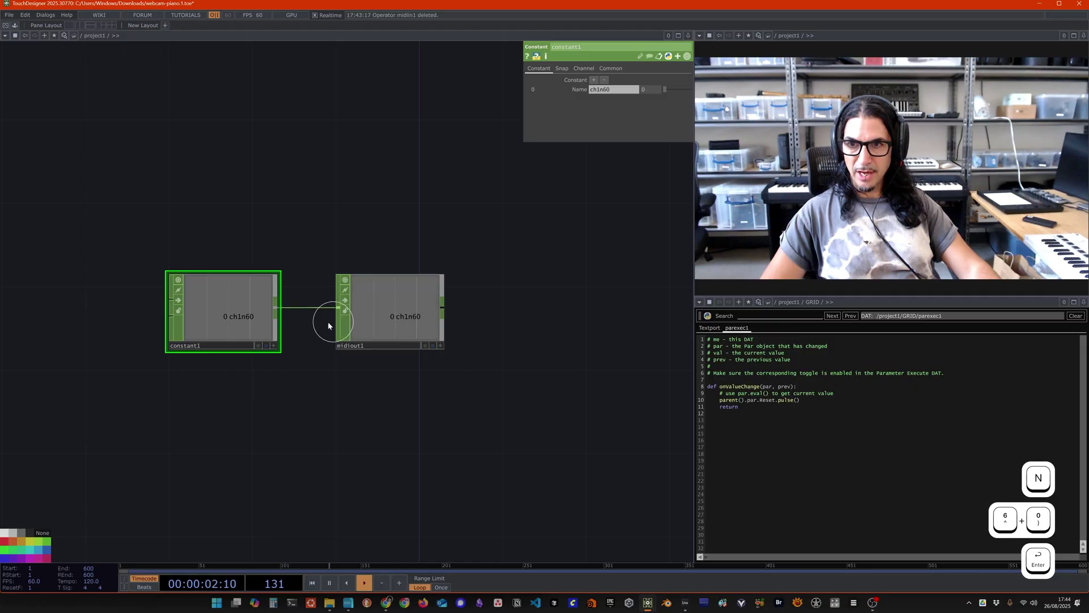
Step: Set the ch1n60 channel's value to 1 and back to 0 to send a test note
click(651, 91)
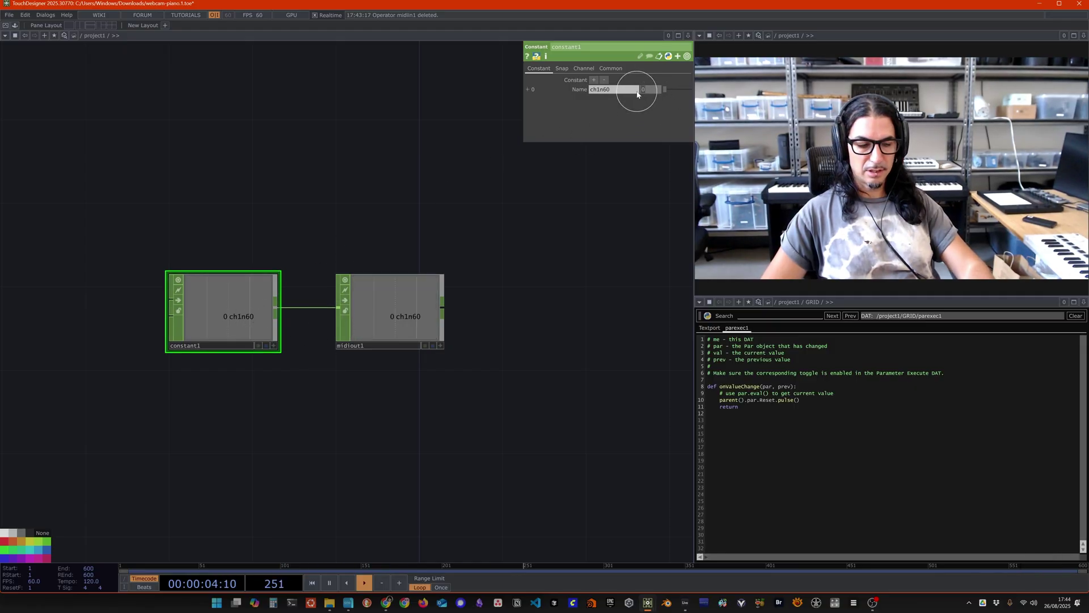
text(1)
key(Return)
click(648, 91)
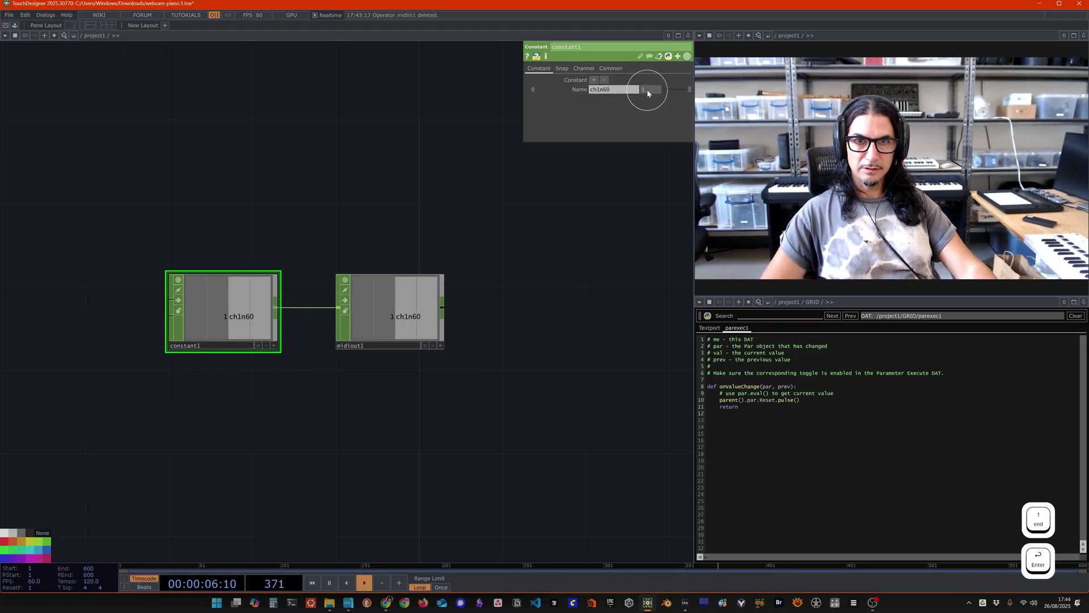
text(0)
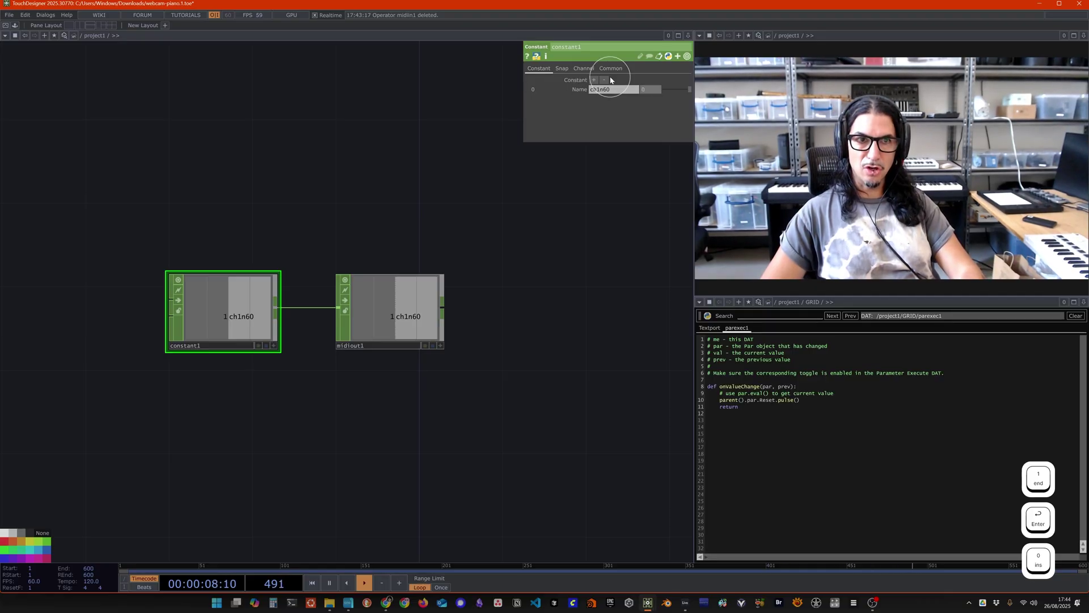
key(Return)
Step: Arrange the TouchDesigner and Ableton Live windows side by side, keeping constant1 and midiout1 in view
key(super+Right)
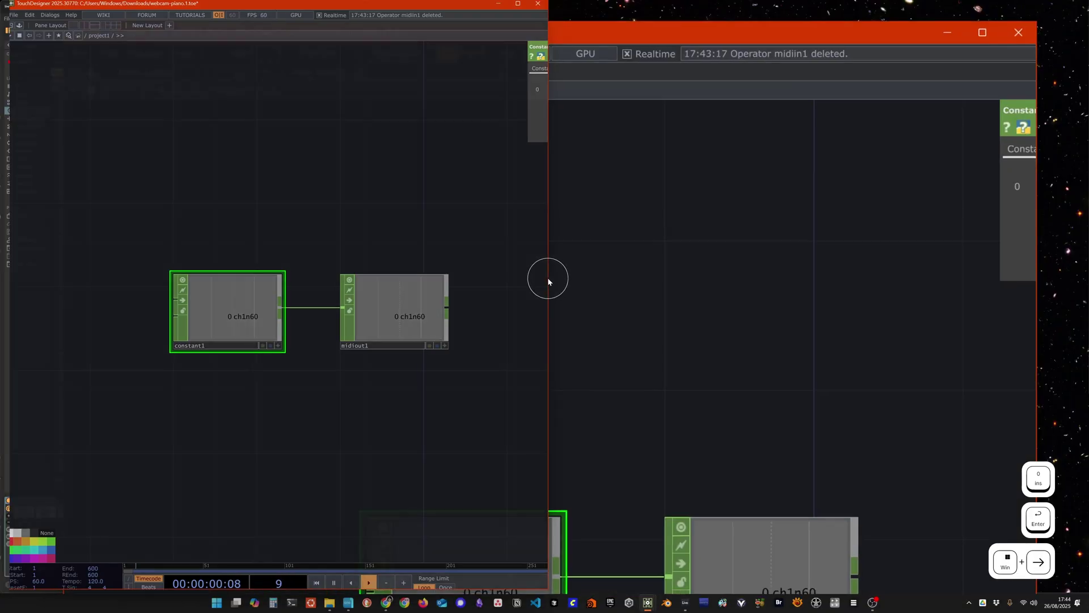
key(alt+Tab)
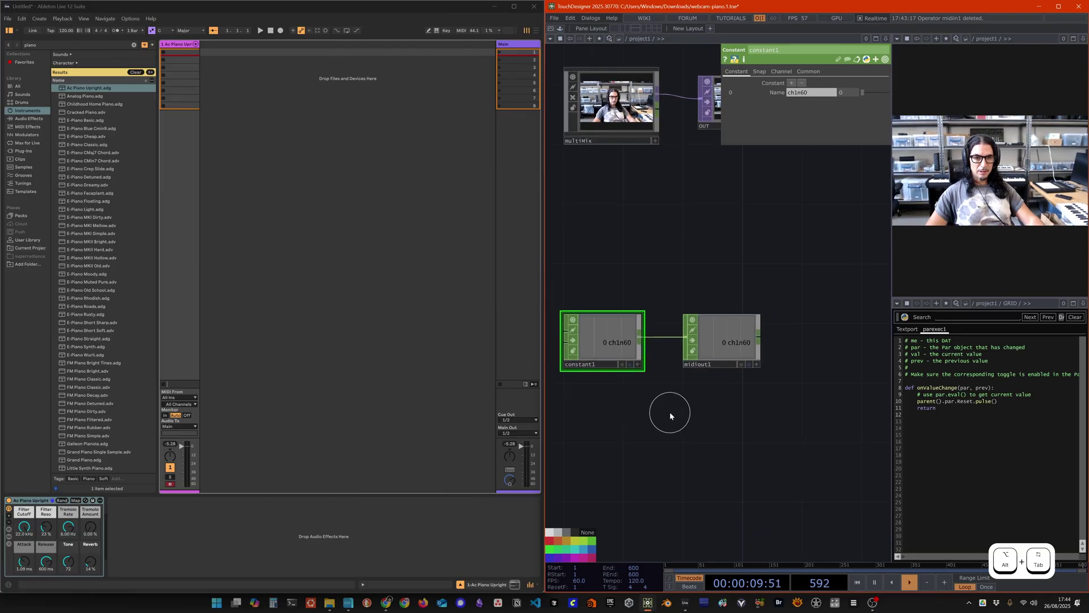
scroll(680, 405, up, 2)
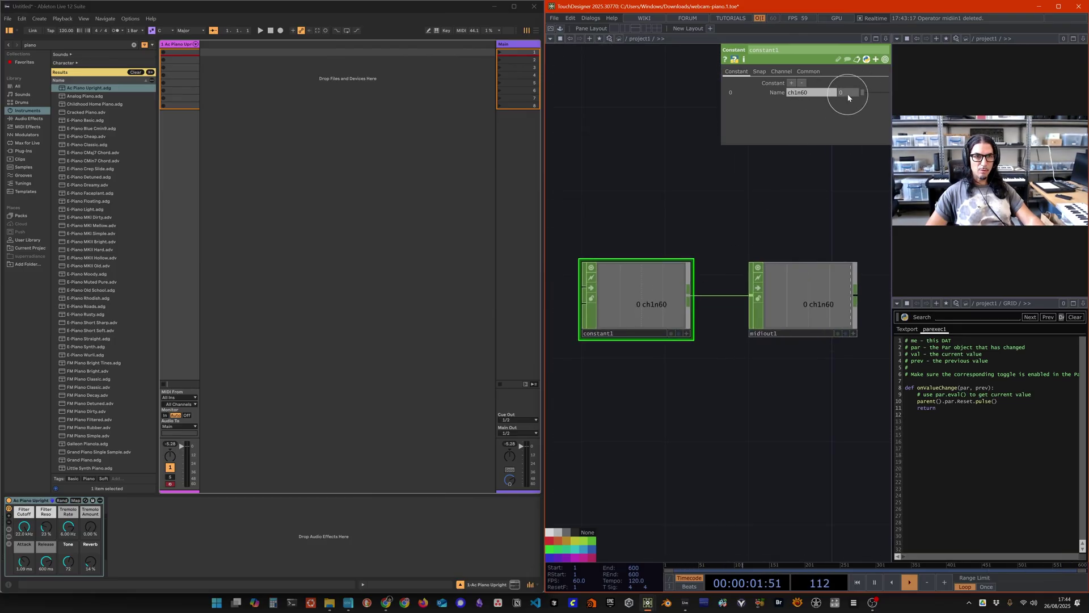
Step: Trigger note 60 in Ableton Live by setting ch1n60 to 1, and release it by setting 0
text(1)
key(Return)
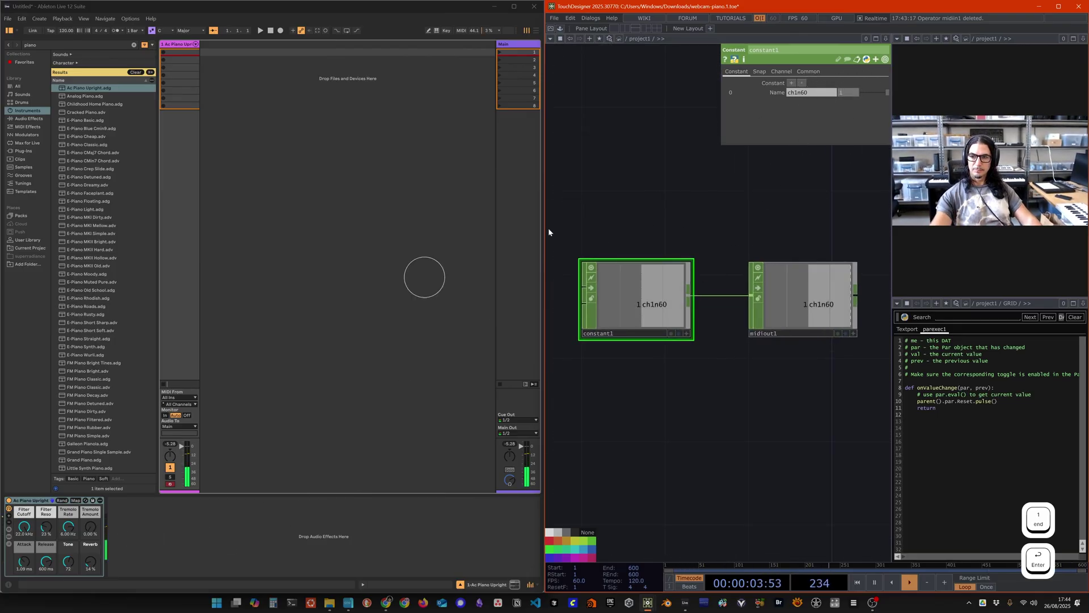
click(839, 92)
text(0)
key(Return)
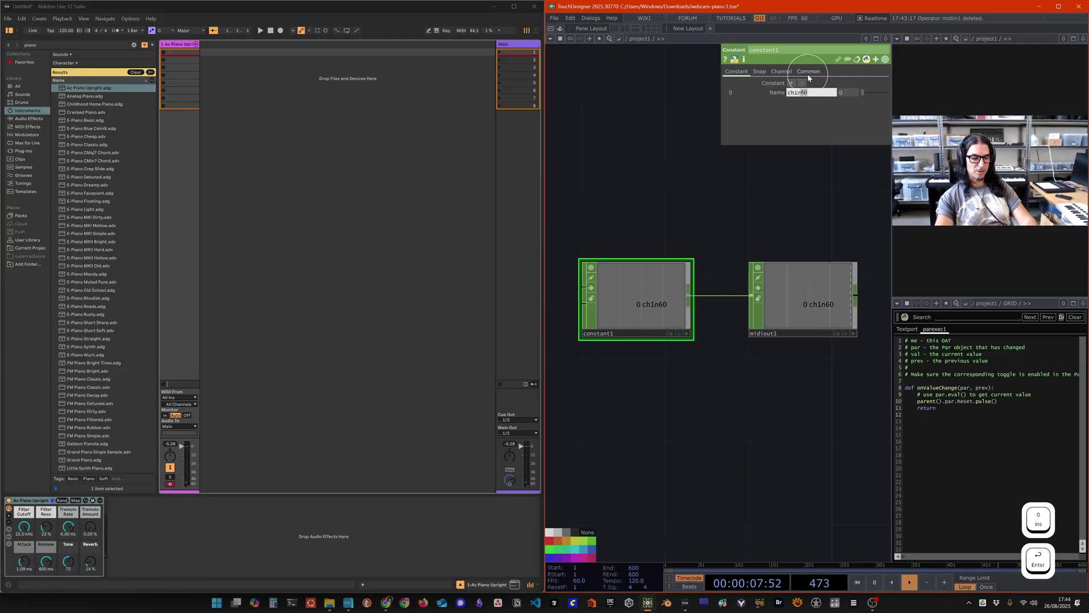
Step: Rename constant1's channel ch1n48 and set its value to 1 to play the lower note
text(48)
key(Return)
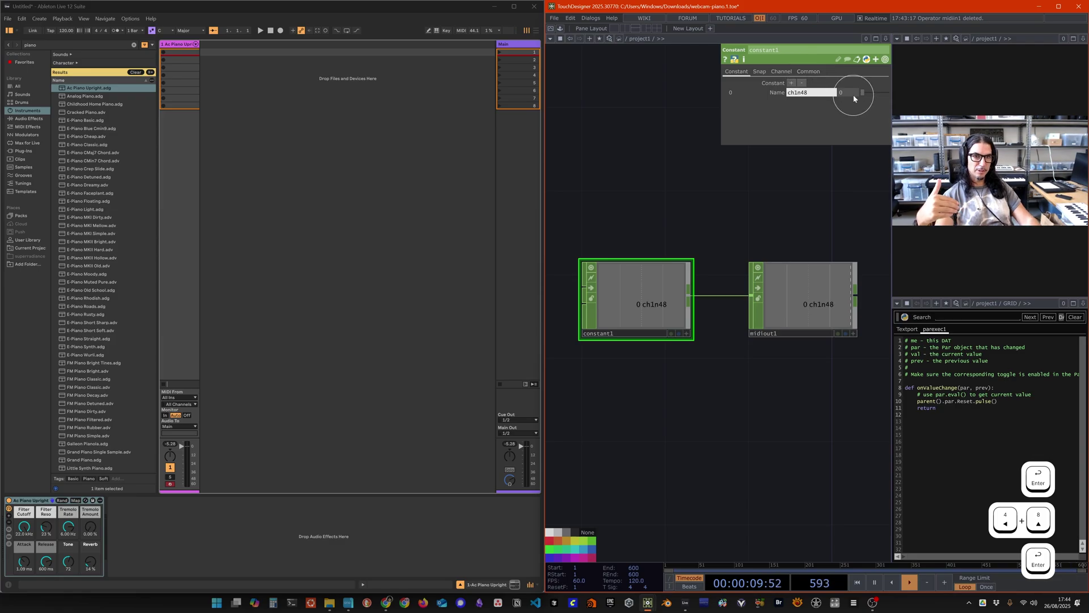
text(1)
key(Return)
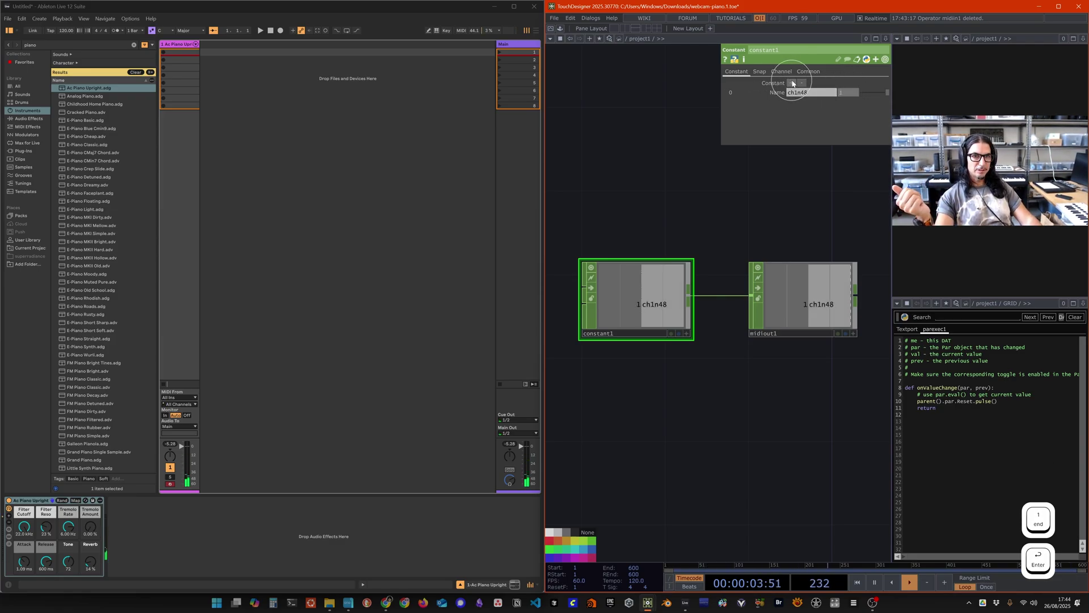
Step: Add two more channels to constant1 and name the second one ch1n as the start of its note name
click(793, 84)
click(792, 83)
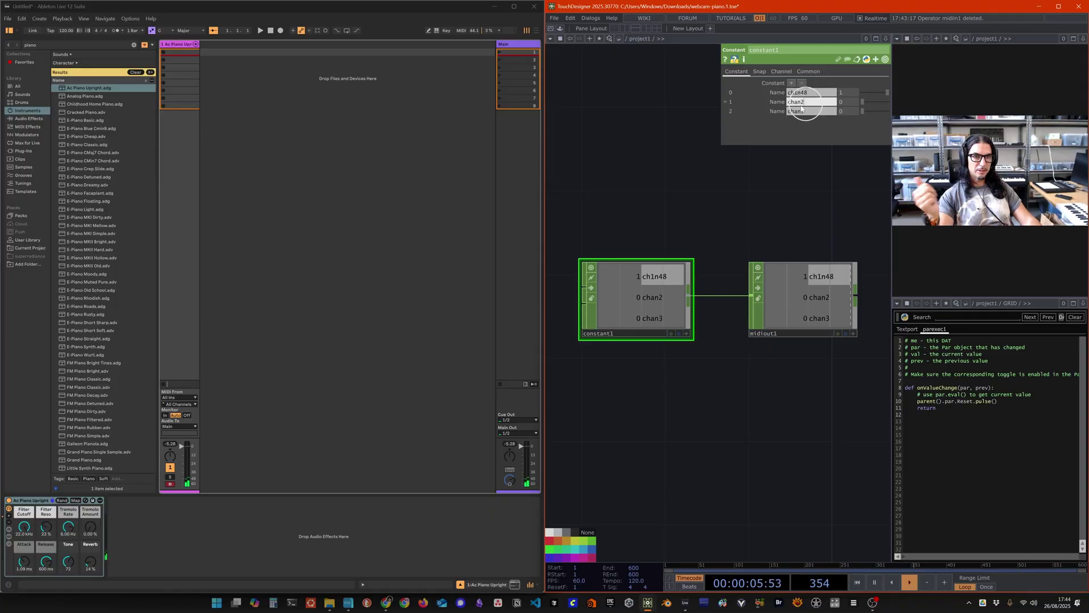
text(ch1)
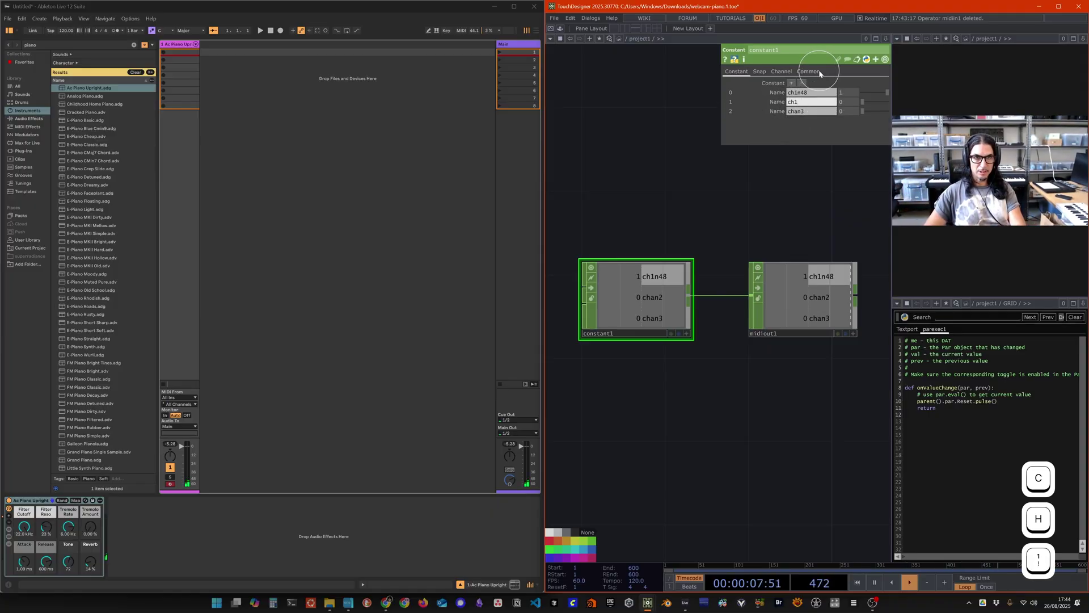
text(m)
key(BackSpace)
text(n)
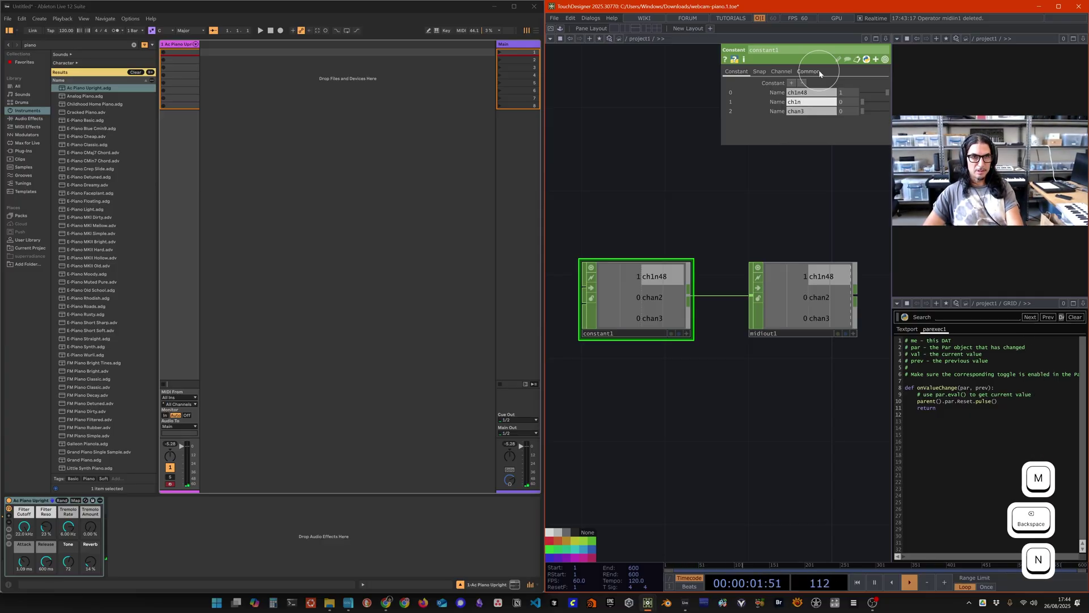
Step: Rename constant1's first channel ch1n60 and complete the second channel's name as ch1n64
drag(802, 93, 820, 94)
text(60)
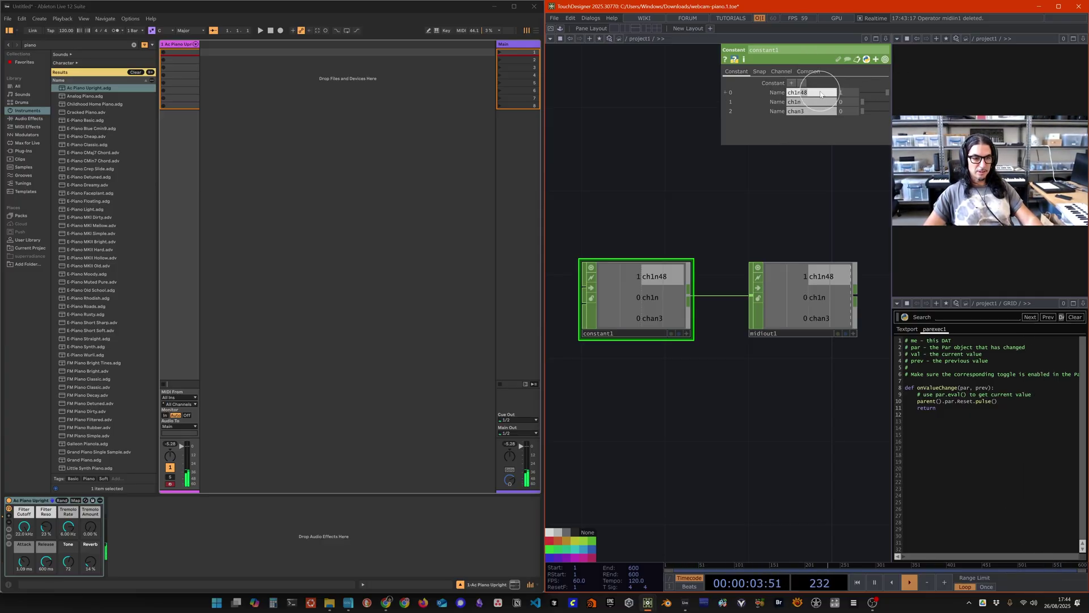
key(Return)
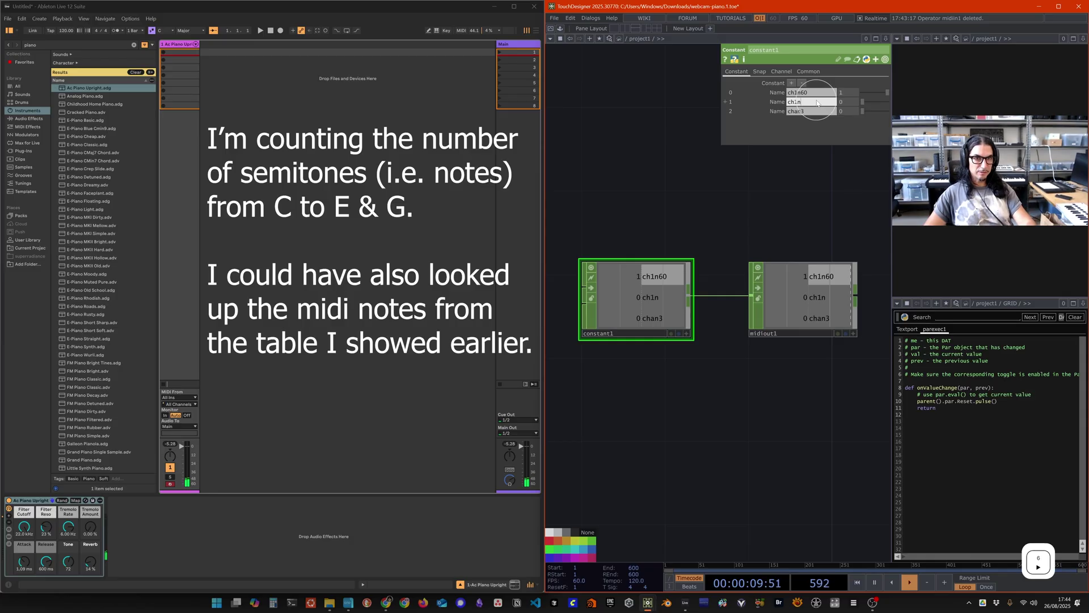
text(64)
key(Return)
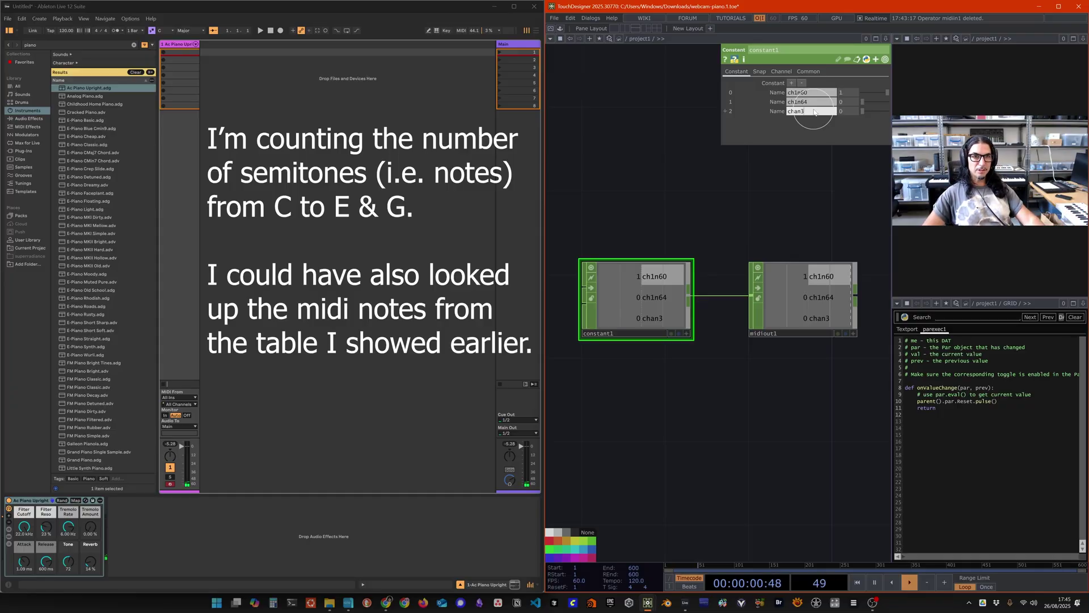
Step: Name constant1's third channel ch1n67 and set the first channel's value to 0
key(BackSpace)
text(67)
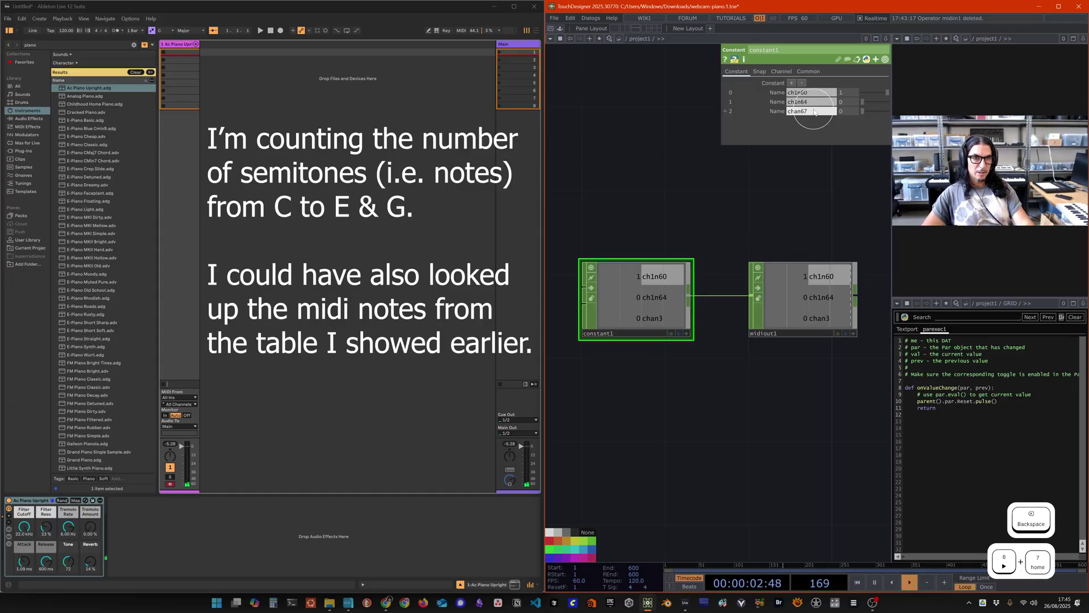
key(Return)
text(ch1)
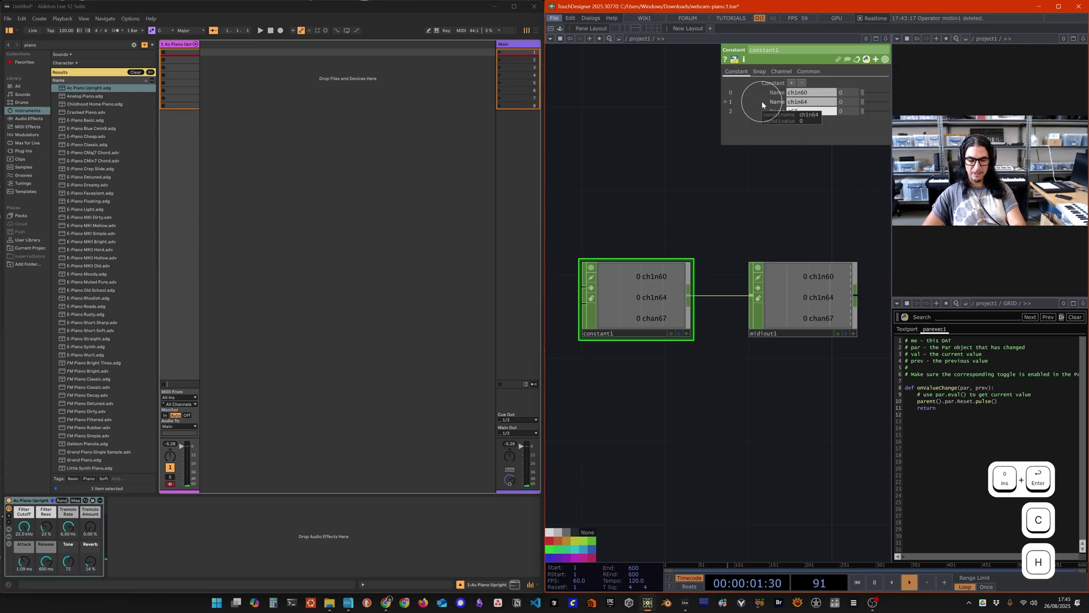
text(n)
key(Return)
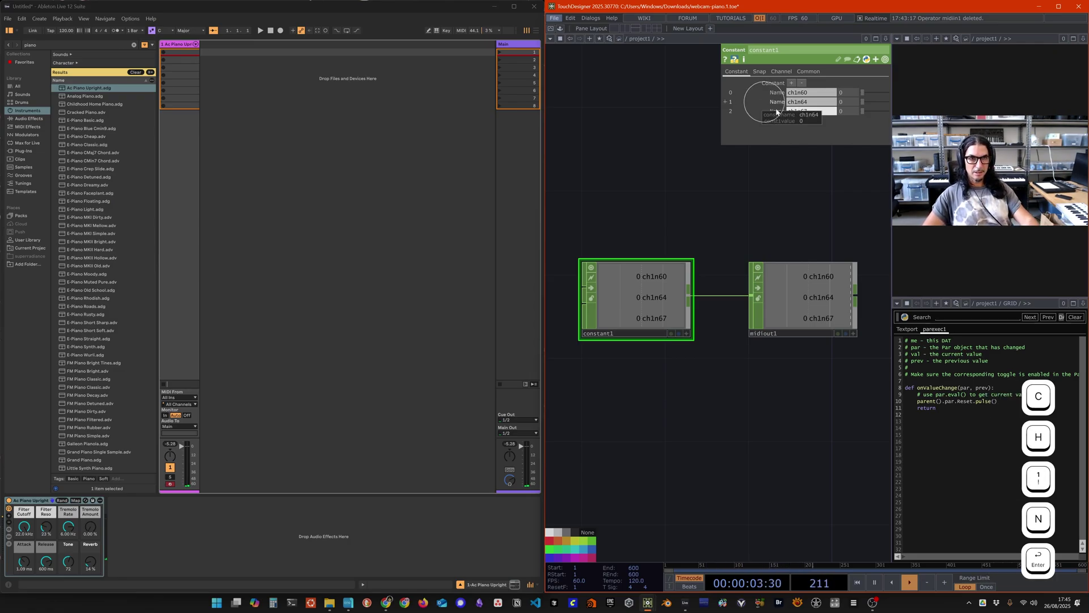
Step: Play a three-note chord by setting the values of ch1n60, ch1n64 and ch1n67 to 1
click(832, 95)
text(1)
click(831, 102)
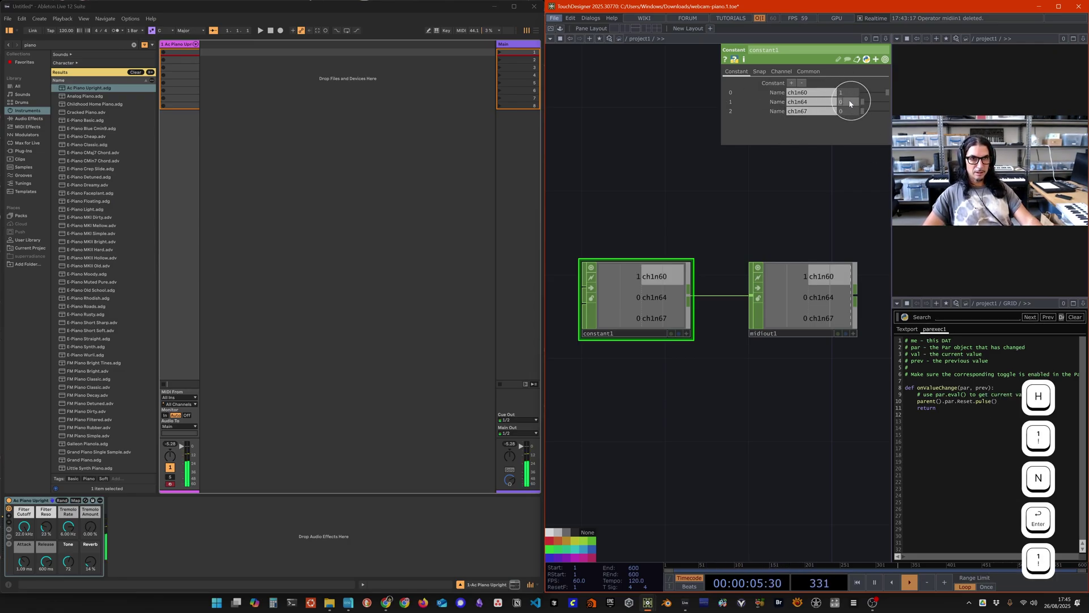
text(1)
click(830, 111)
text(1)
key(Return)
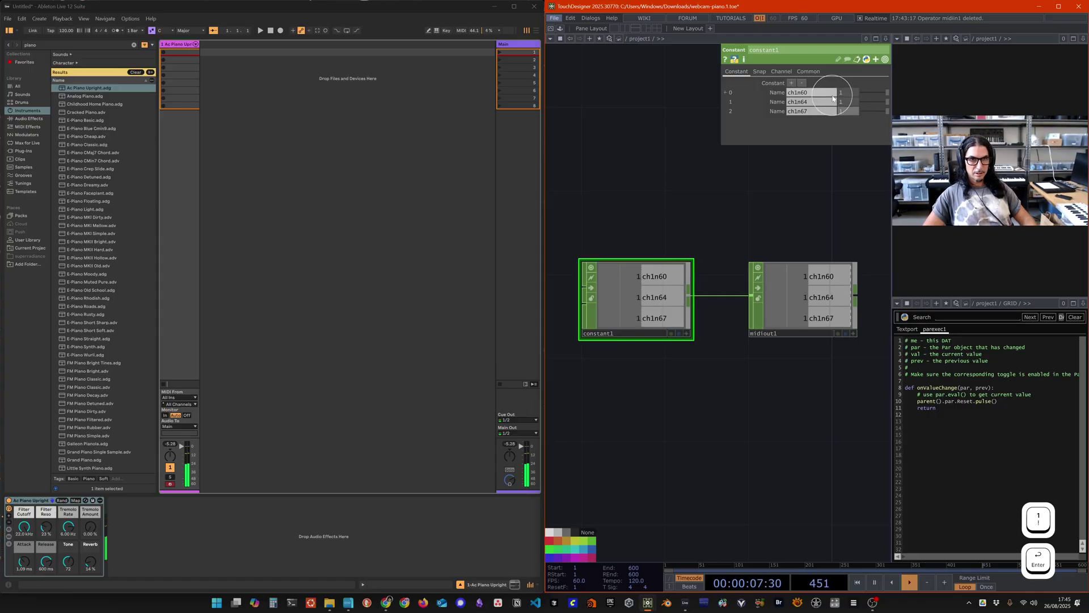
Step: Add a fourth channel to constant1 and name it ch1n72
click(792, 83)
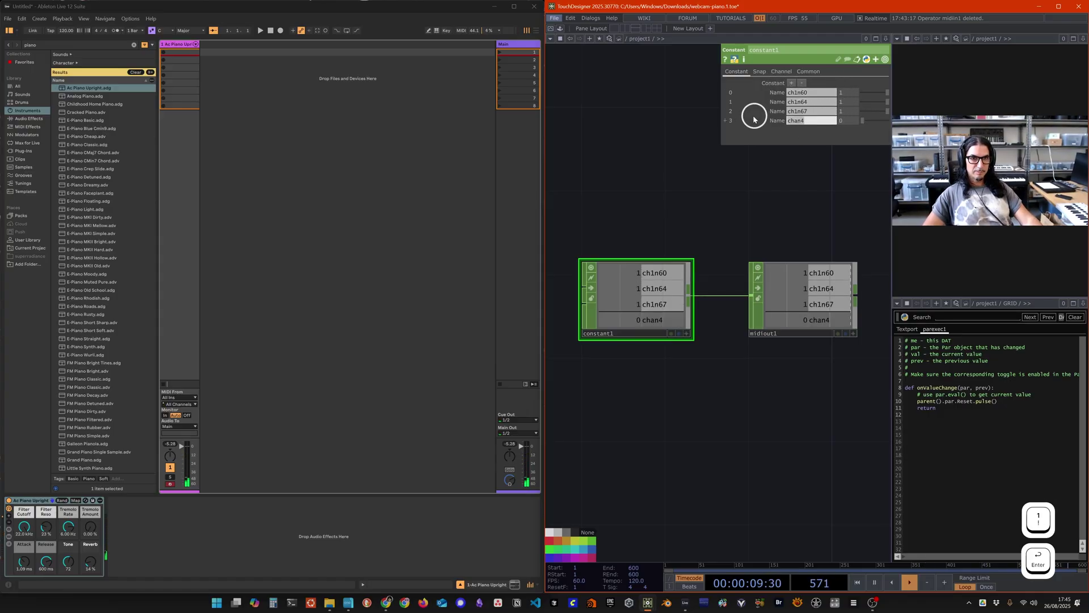
text(ch1n)
click(815, 100)
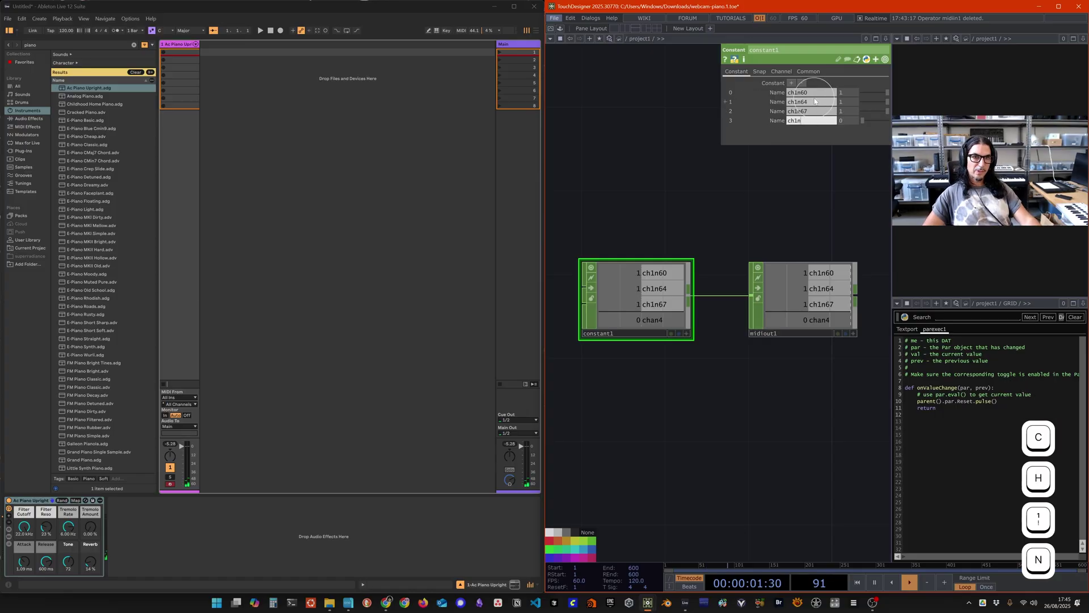
click(809, 128)
text(72)
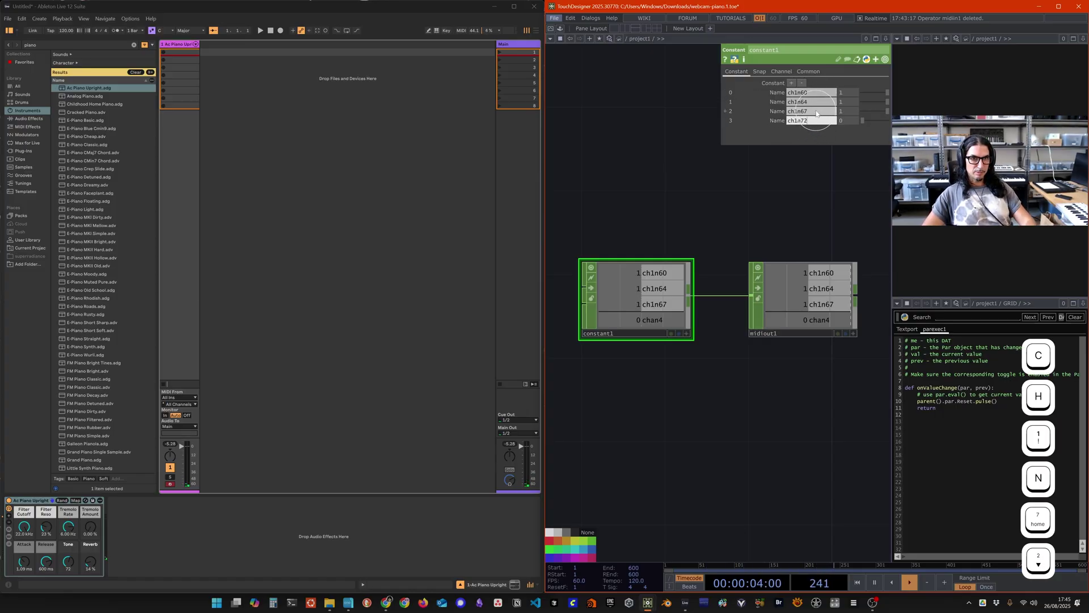
key(Return)
Step: Set the ch1n72 channel's value to 1 to add its note to the chord
click(848, 120)
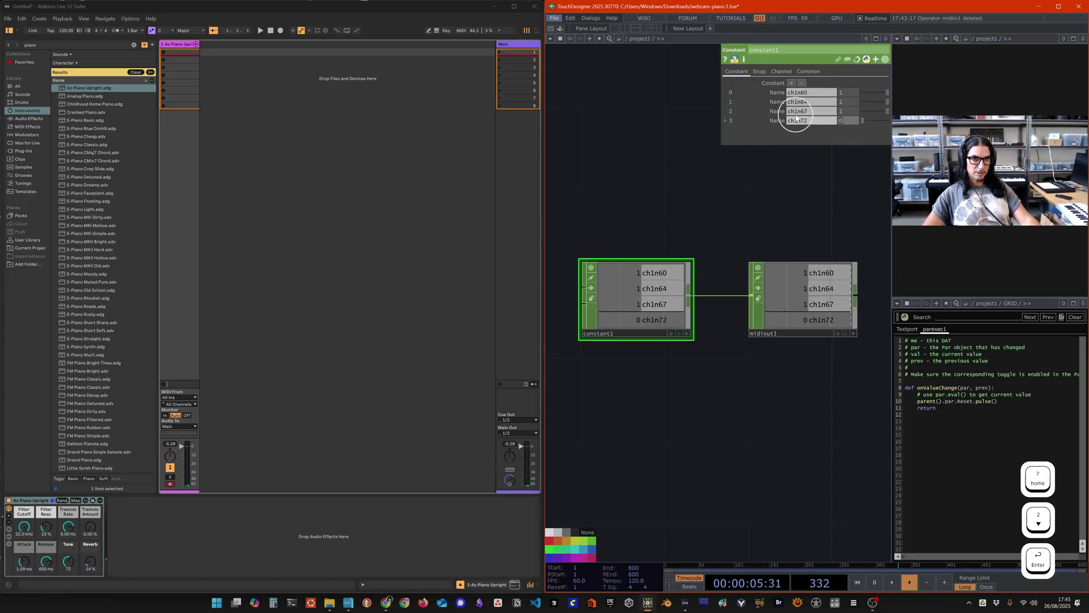
text(1)
key(Return)
click(894, 106)
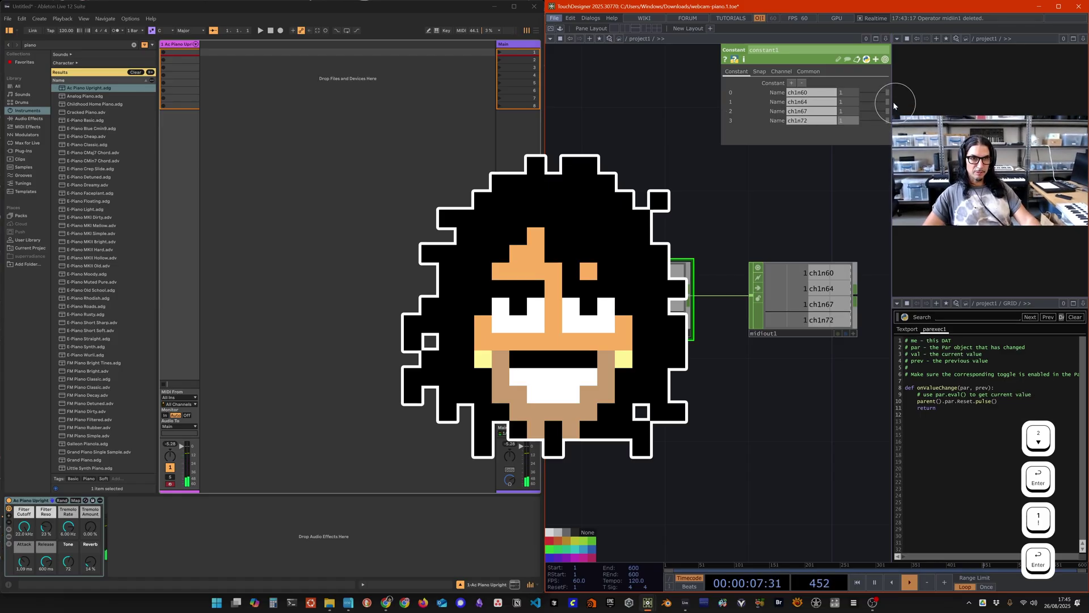
Step: Release all notes by setting the values of ch1n60, ch1n64, ch1n67 and ch1n72 to 0
click(856, 104)
text(0)
key(Return)
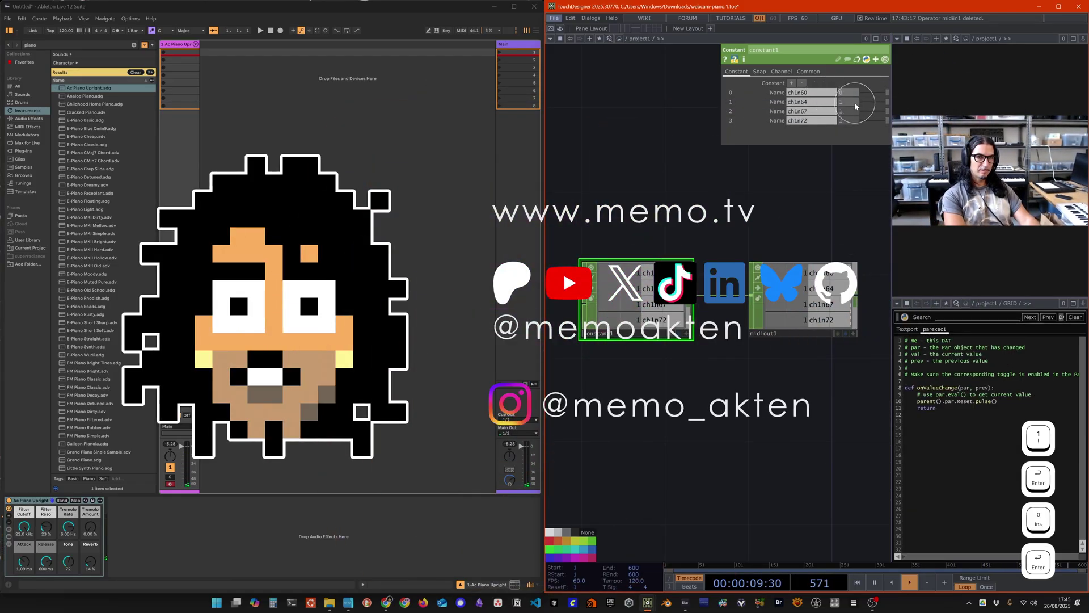
text(0)
key(Return)
click(849, 111)
text(0)
key(Return)
click(848, 120)
text(0)
key(Return)
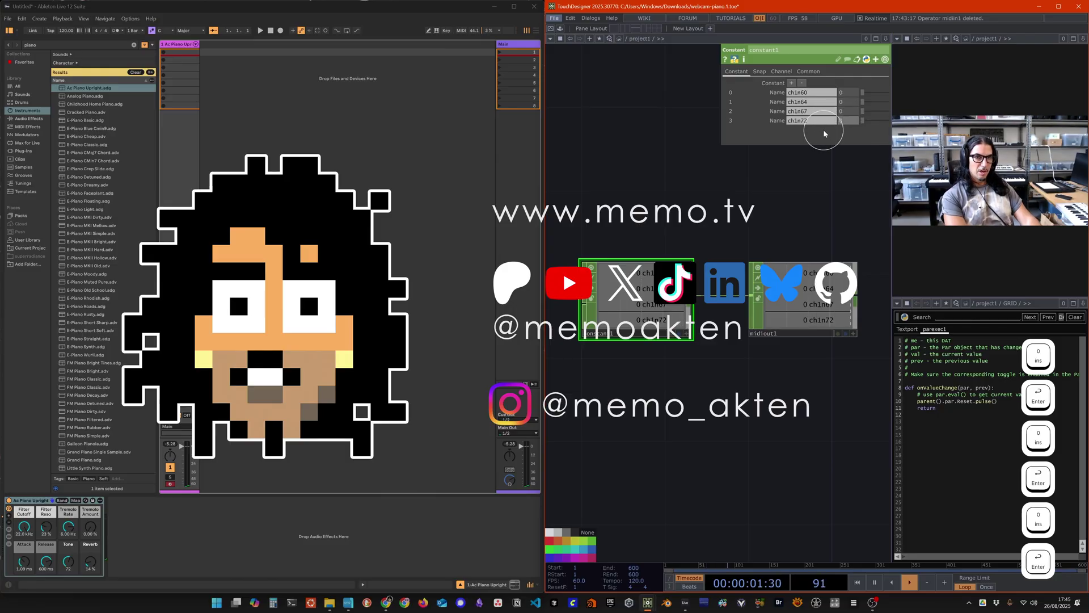